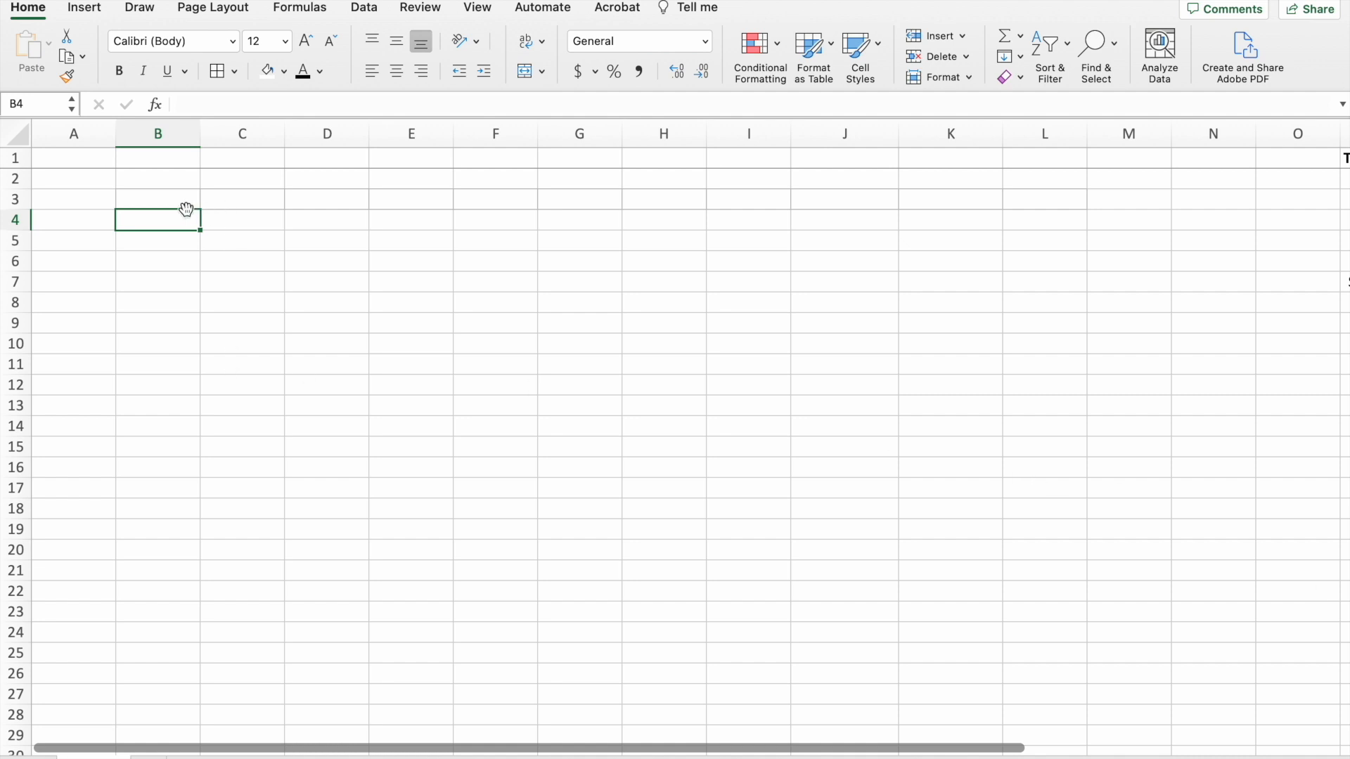
Merge and centre cells B3:L3 and fill the merged cell with light green.
drag(188, 202, 1033, 194)
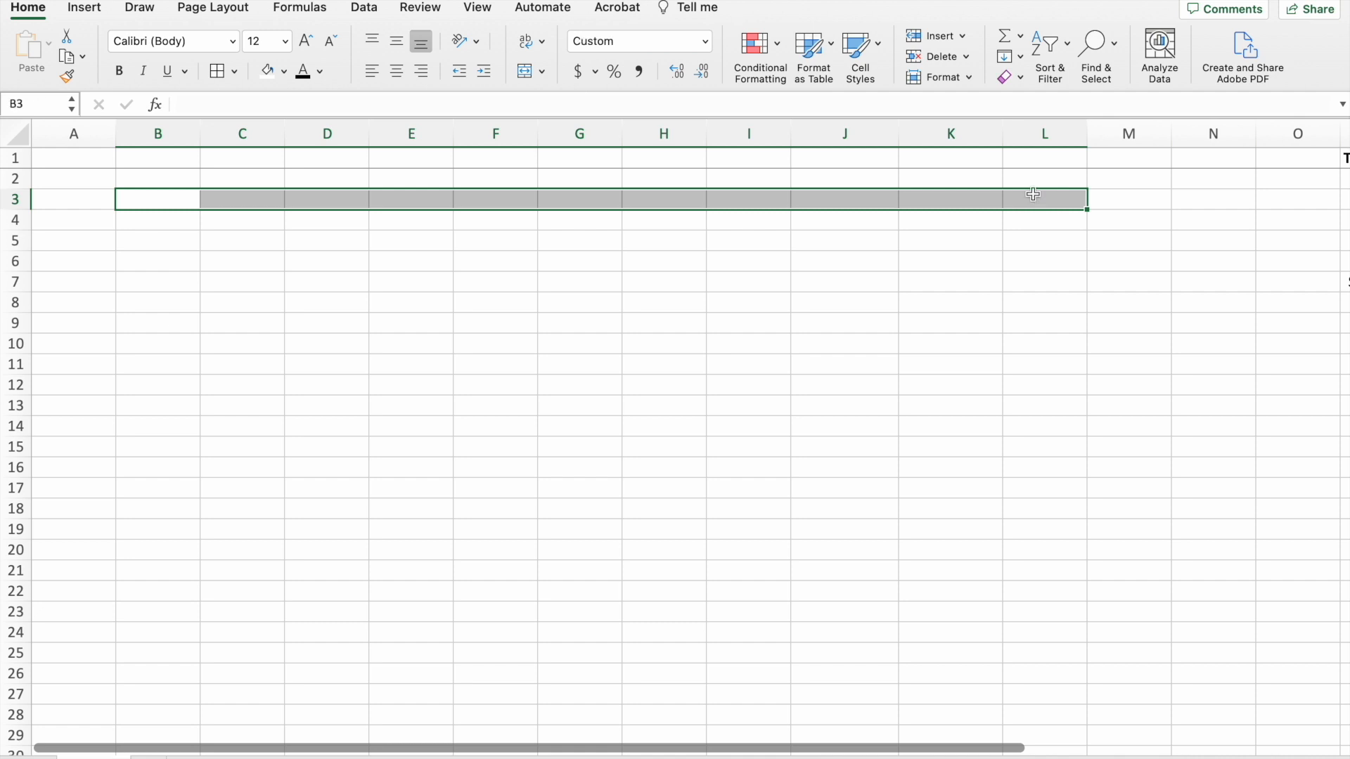
click(523, 72)
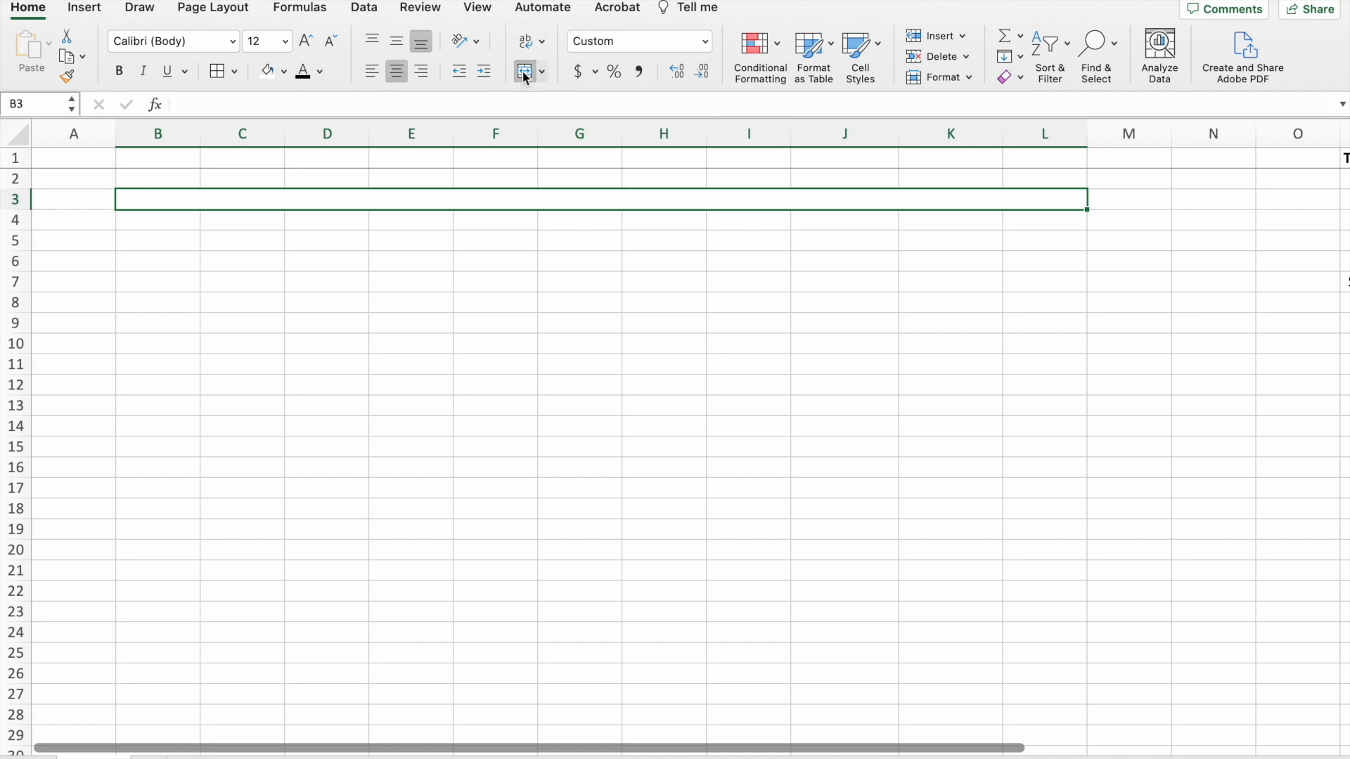
click(286, 73)
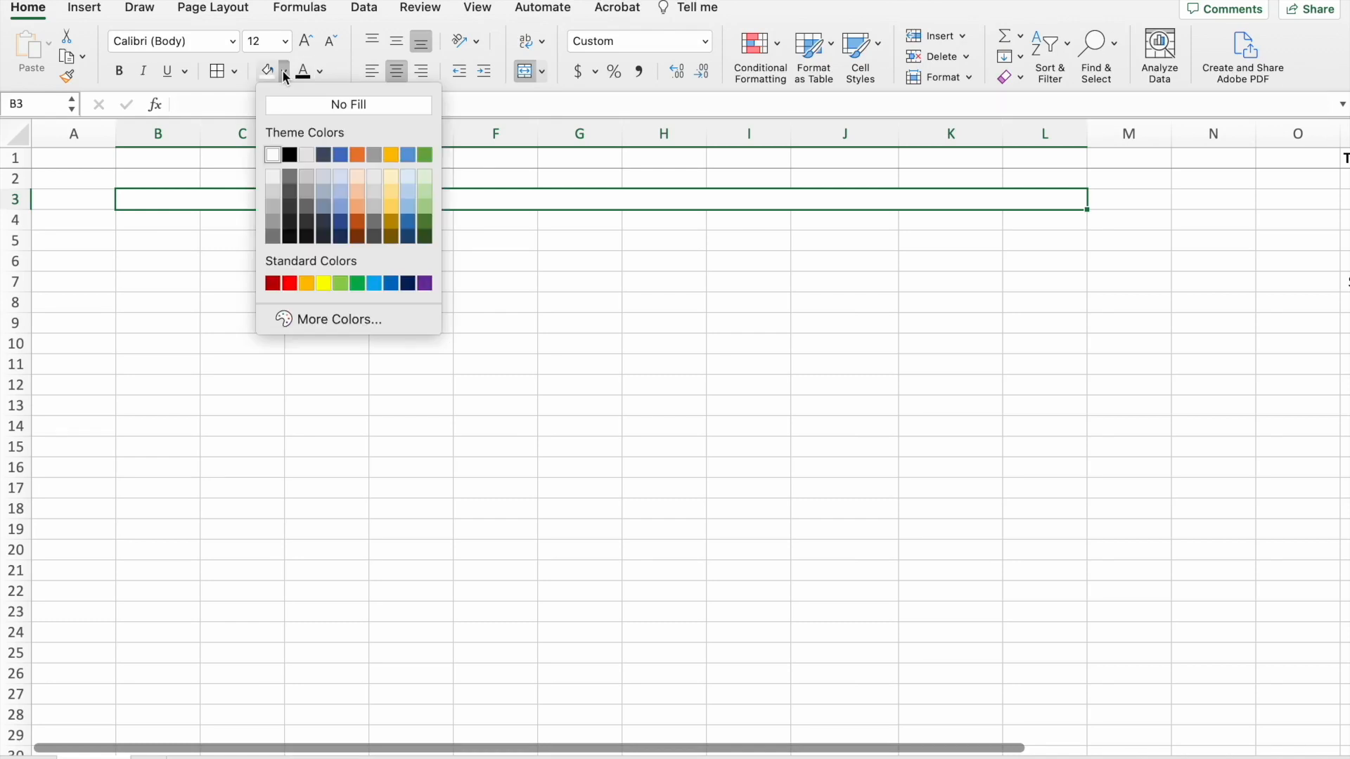
click(425, 191)
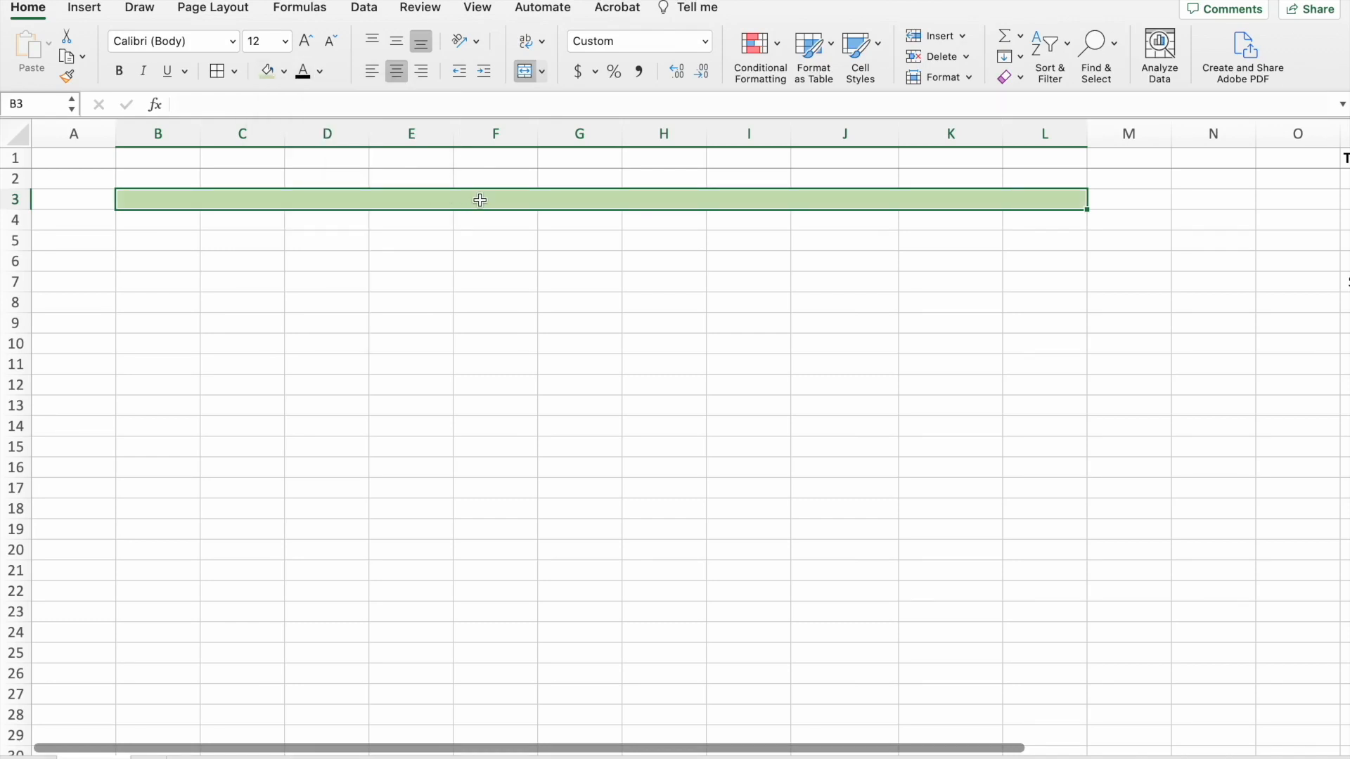
Enter May 2023 as the month heading in the merged green cell.
text(May)
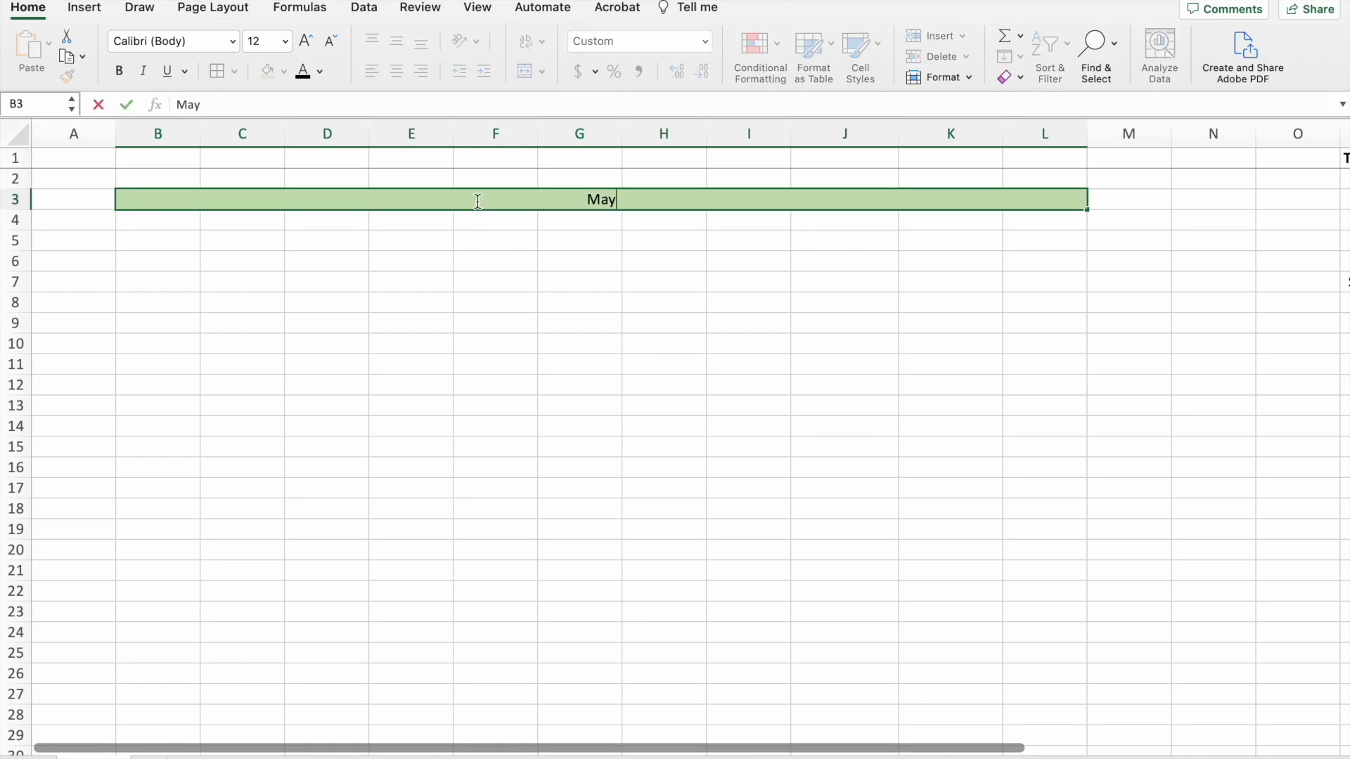
text( 2023)
key(Return)
Enter Week 1 in A5 and make the cells from A5 down to A20 bold.
click(73, 247)
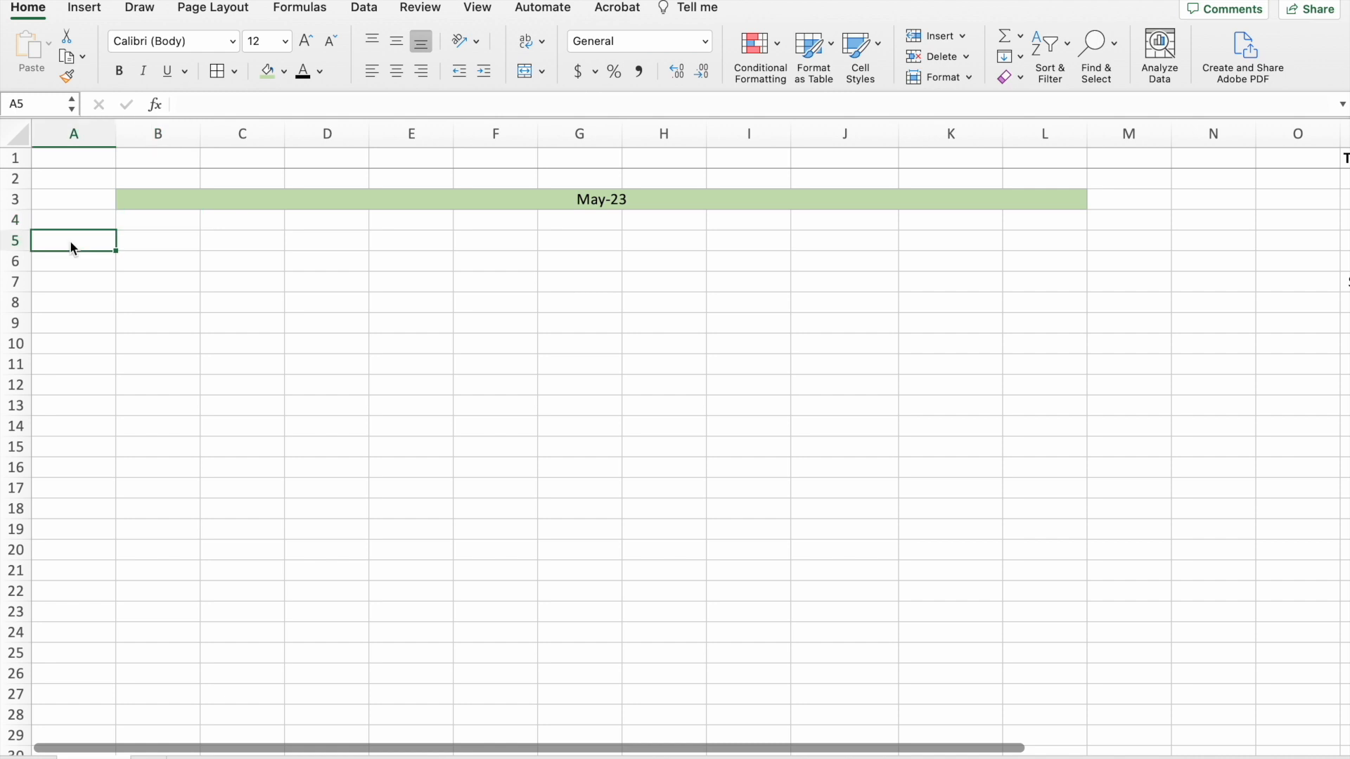
text(Week 1)
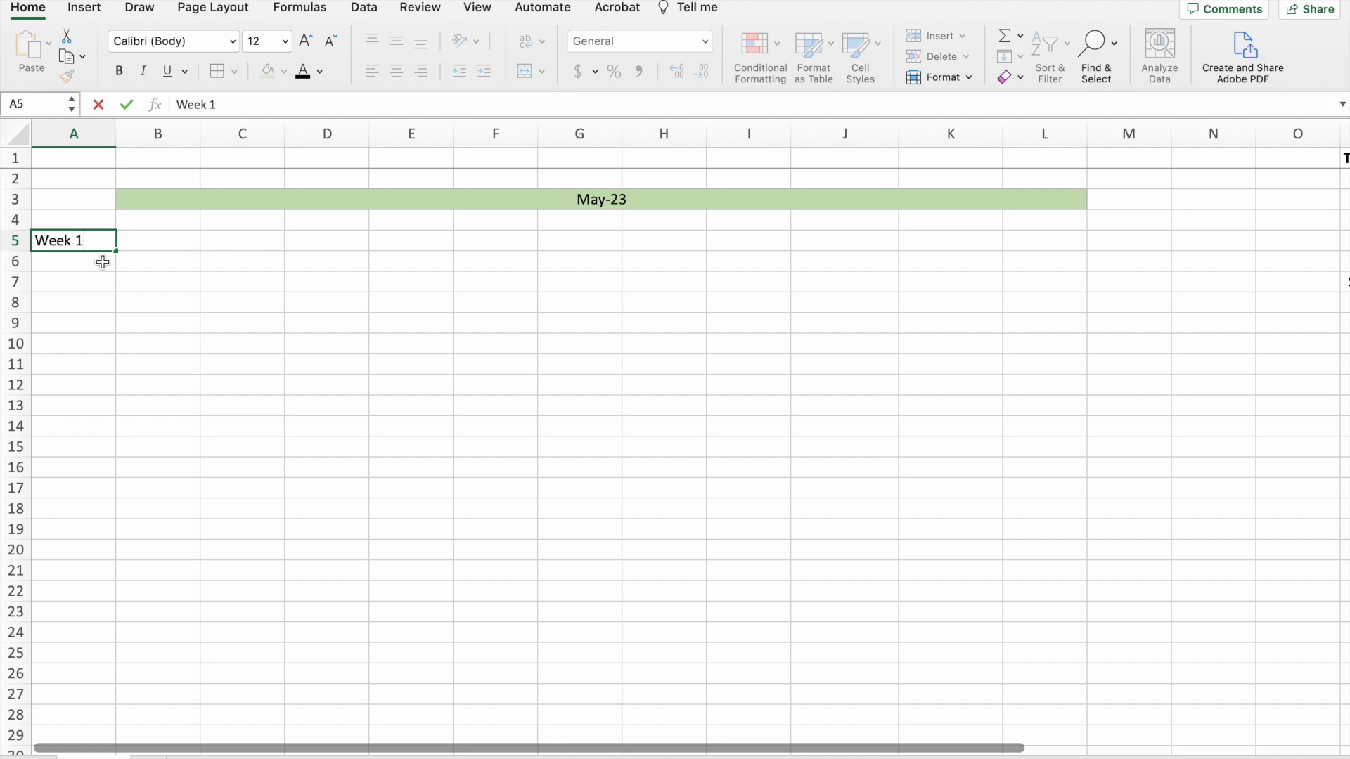
click(186, 285)
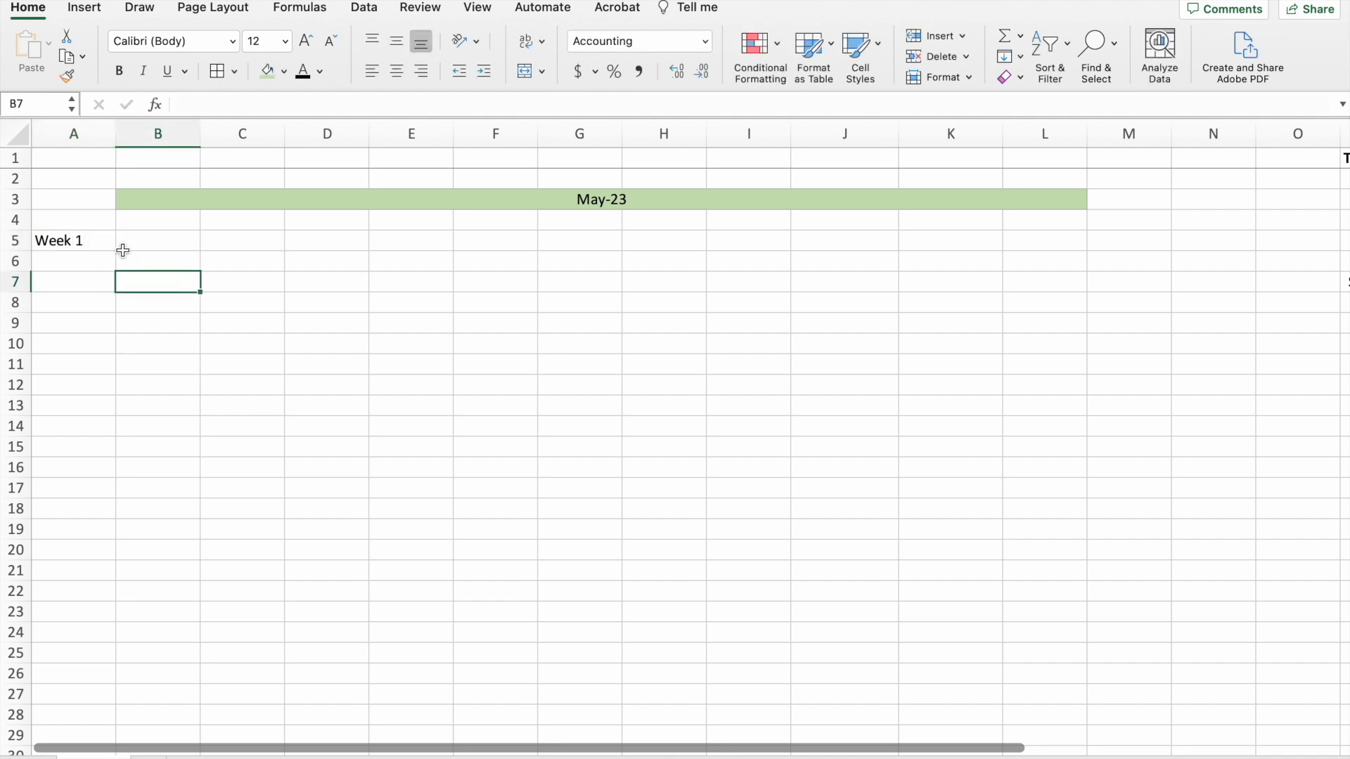
drag(100, 239, 84, 556)
click(120, 71)
click(243, 426)
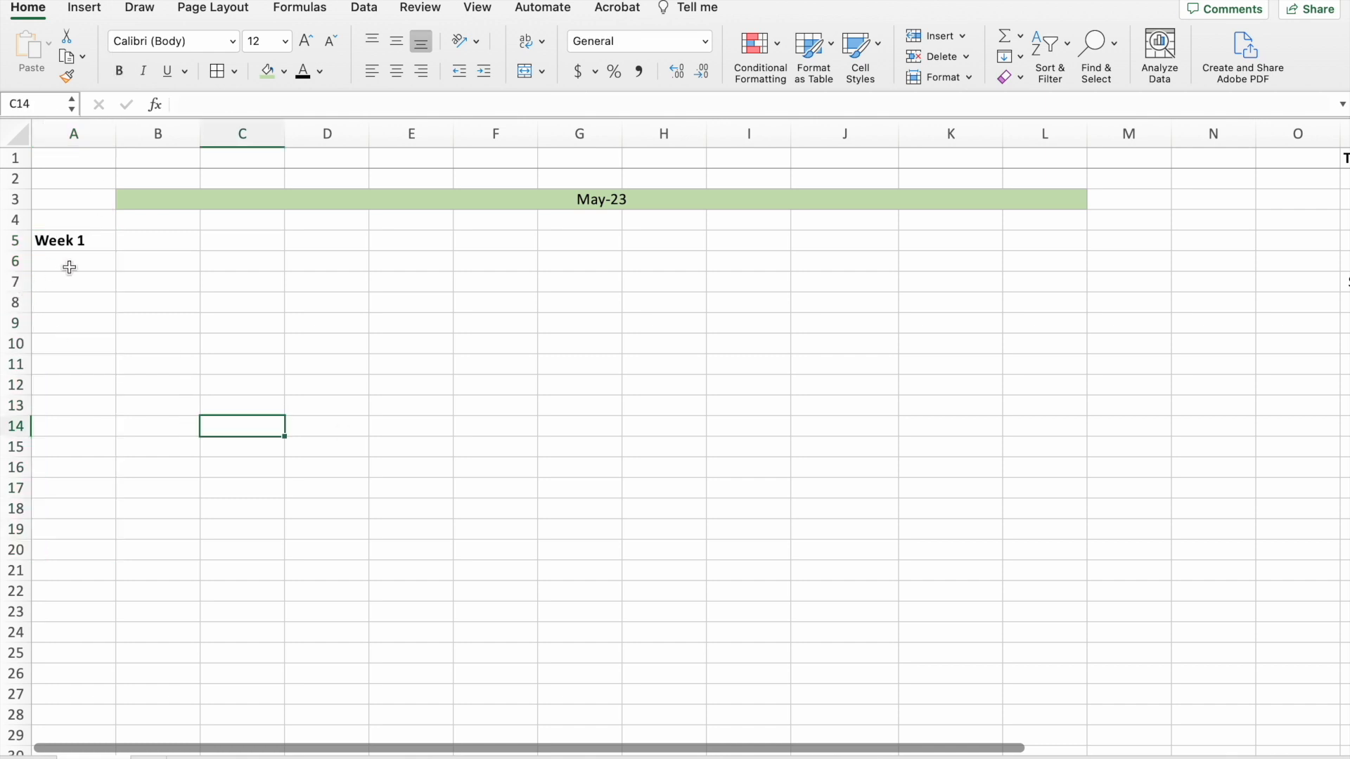
Enter the headings House Rent, Electricity, Mobiles, Insurance, Netflix, Youtube, Hbo Max, Google Storage, Amazon Prime, Patreon and Donation across B5:L5.
click(169, 240)
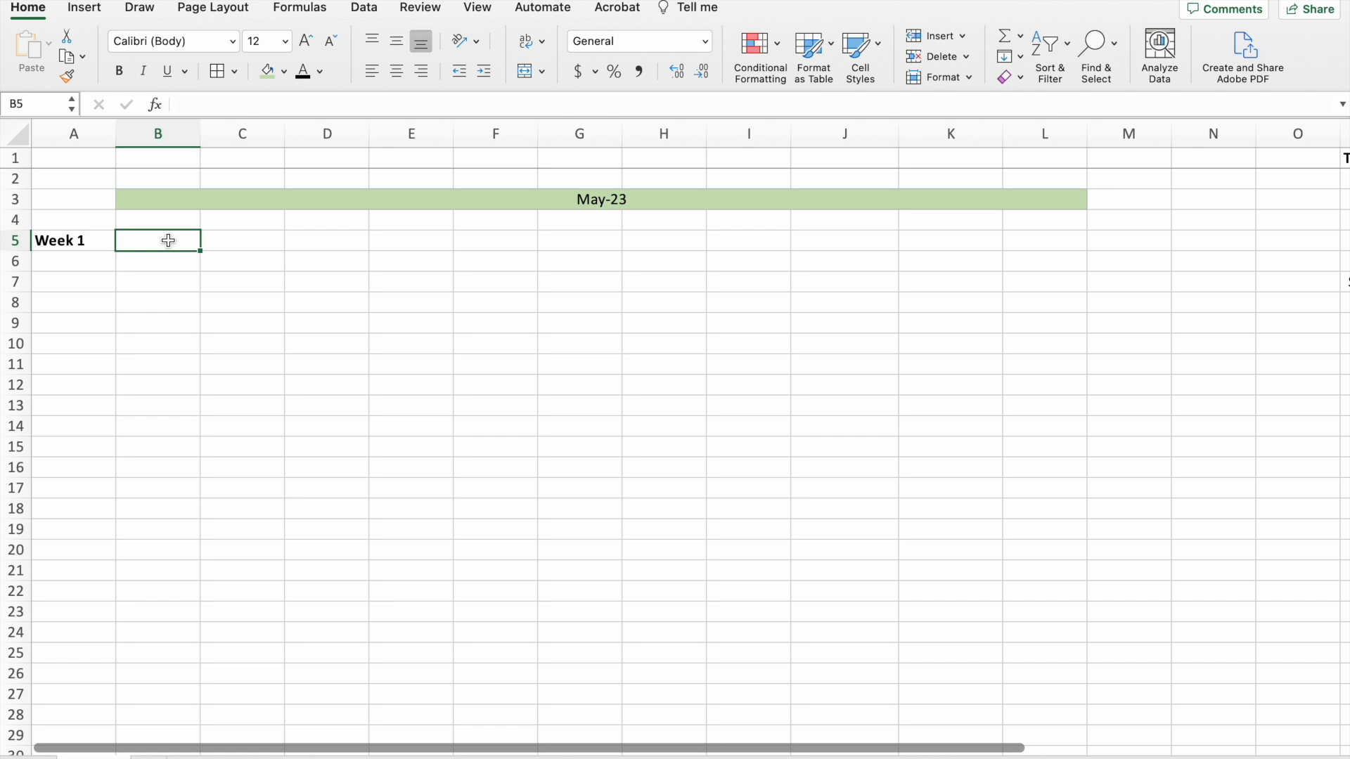
text(House Rent)
key(Tab)
text(Electricity)
key(Tab)
text(Mobiles)
key(Tab)
text(Insurance	Netflix)
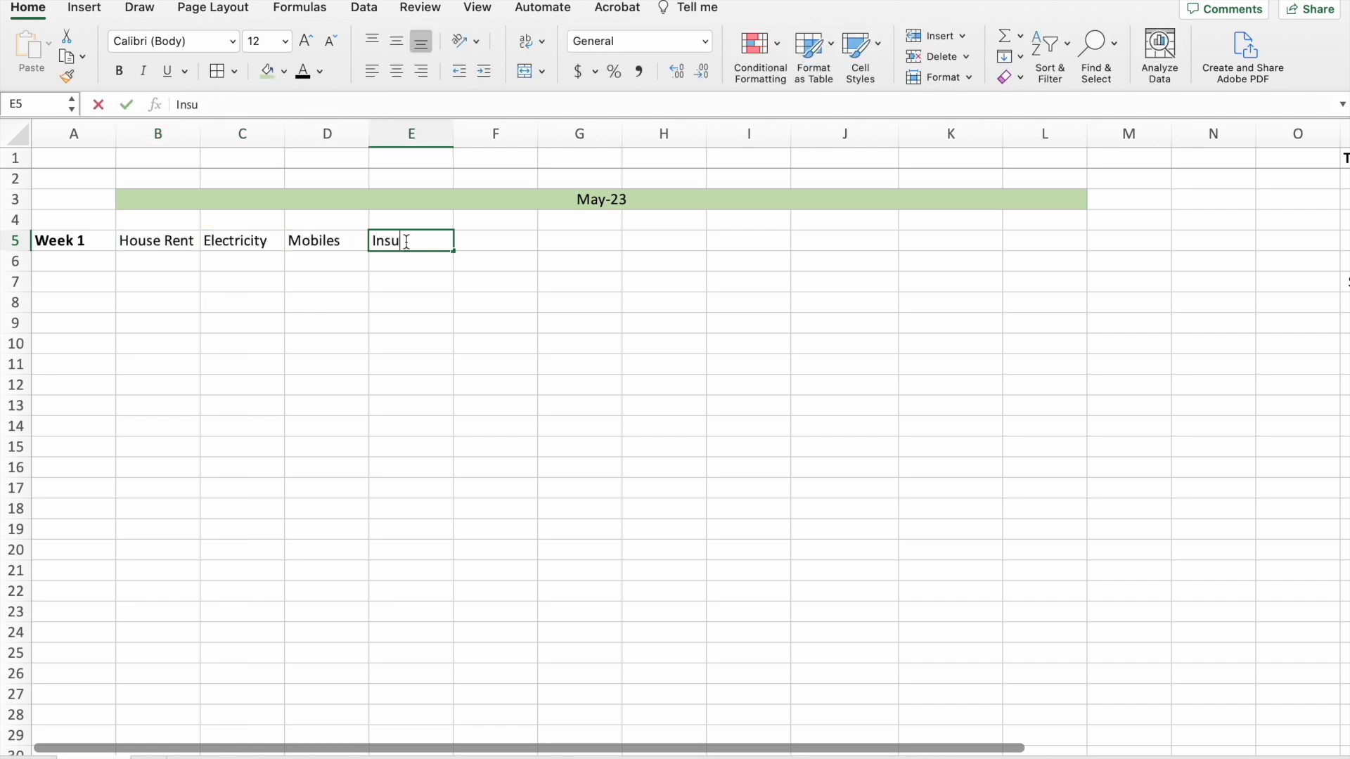
key(Tab)
text(Youtube)
key(Tab)
text(Hbo Max	Google Storage)
key(Tab)
text(Amazon Prime	Patreon)
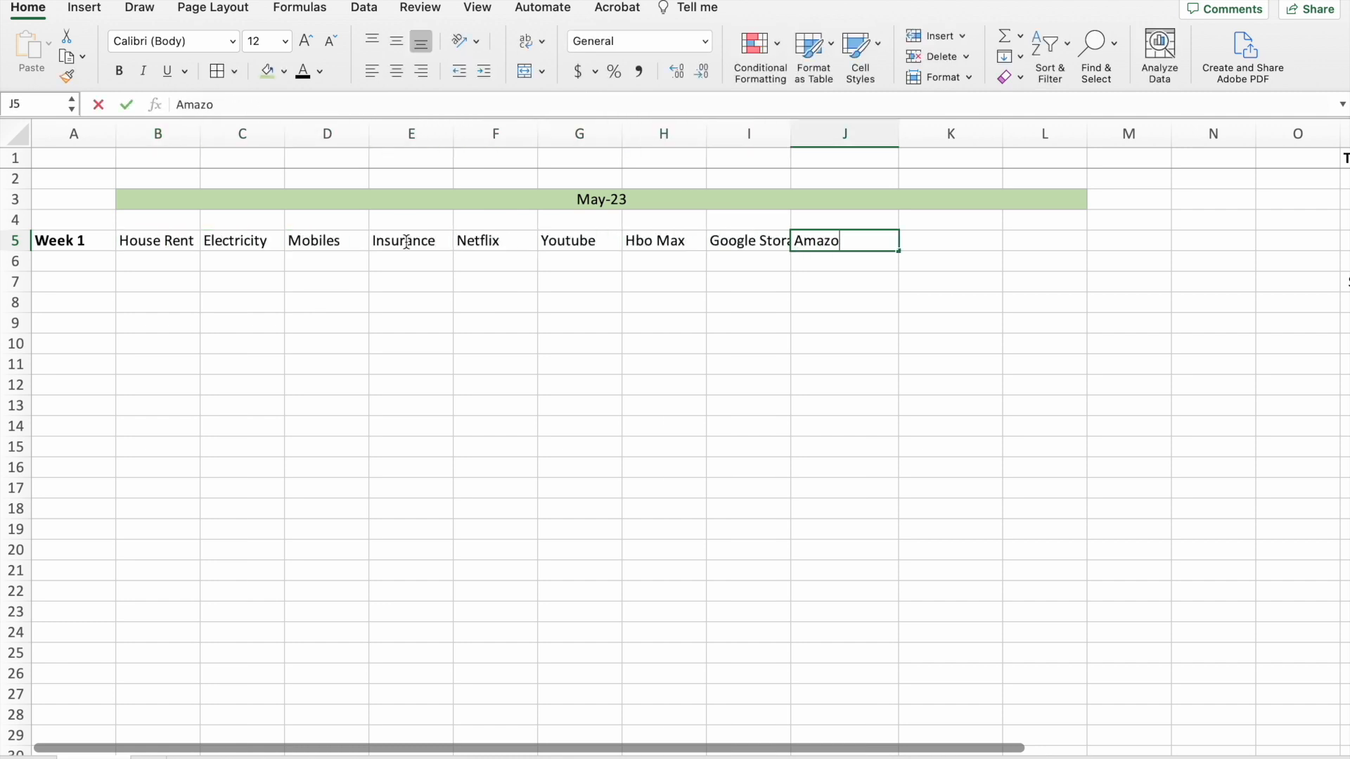
key(Tab)
text(Donation)
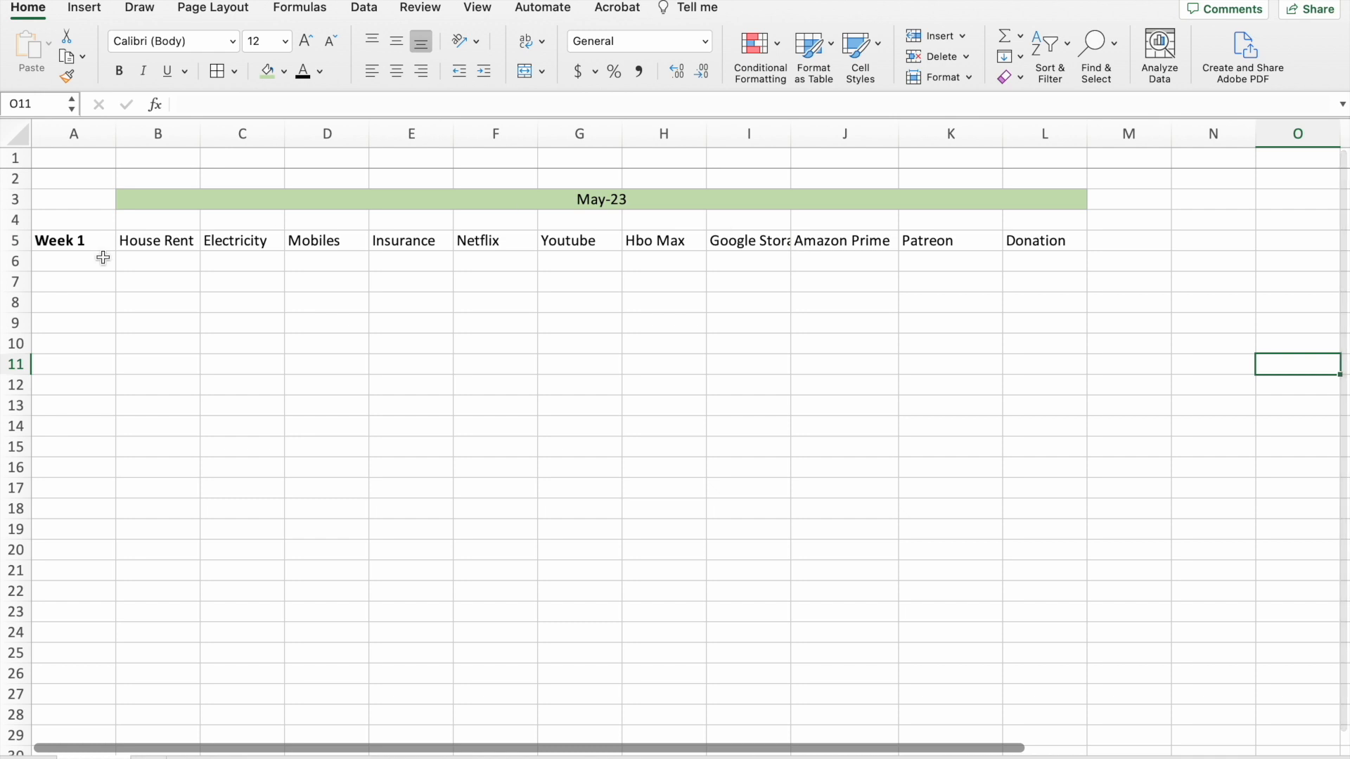
Make the expense headings in B5:L5 bold and autofit column I to the Google Storage heading.
drag(138, 245, 1048, 243)
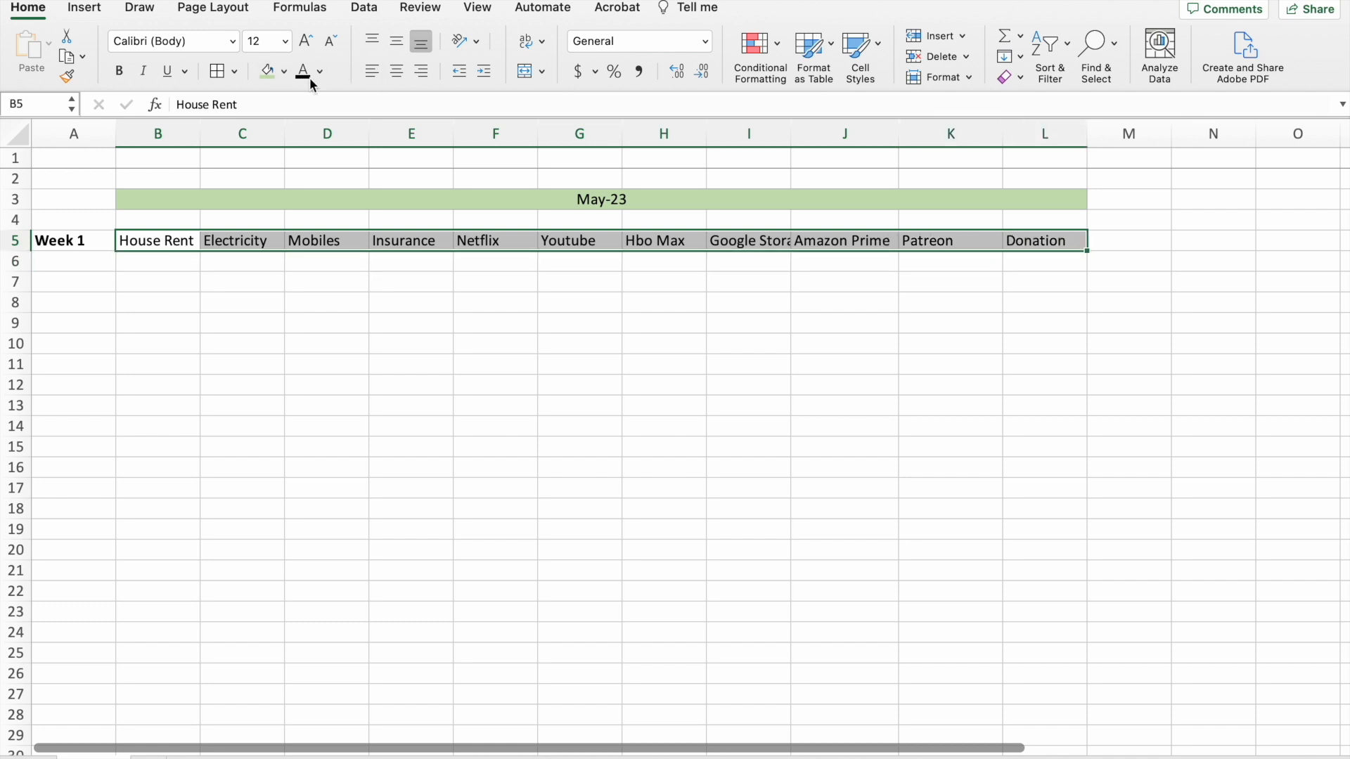
click(117, 70)
click(763, 243)
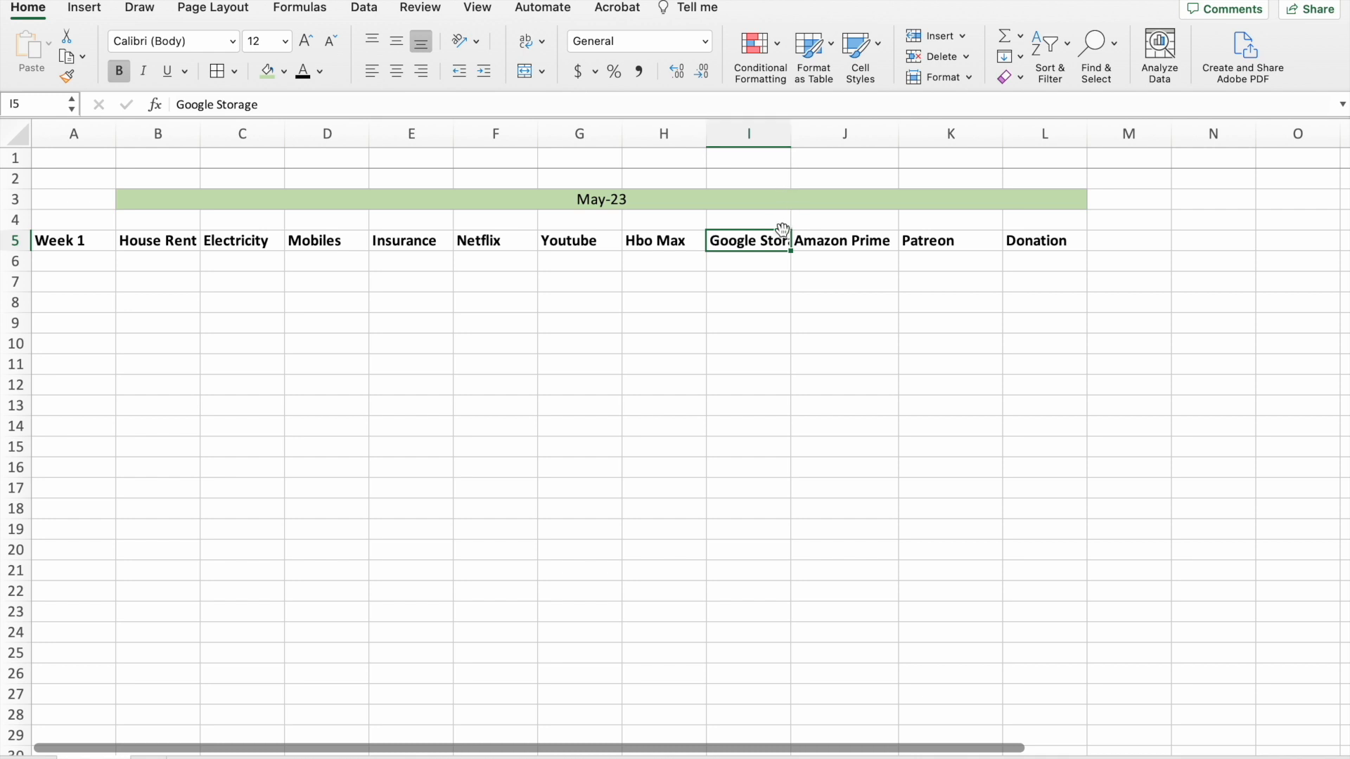
double_click(790, 133)
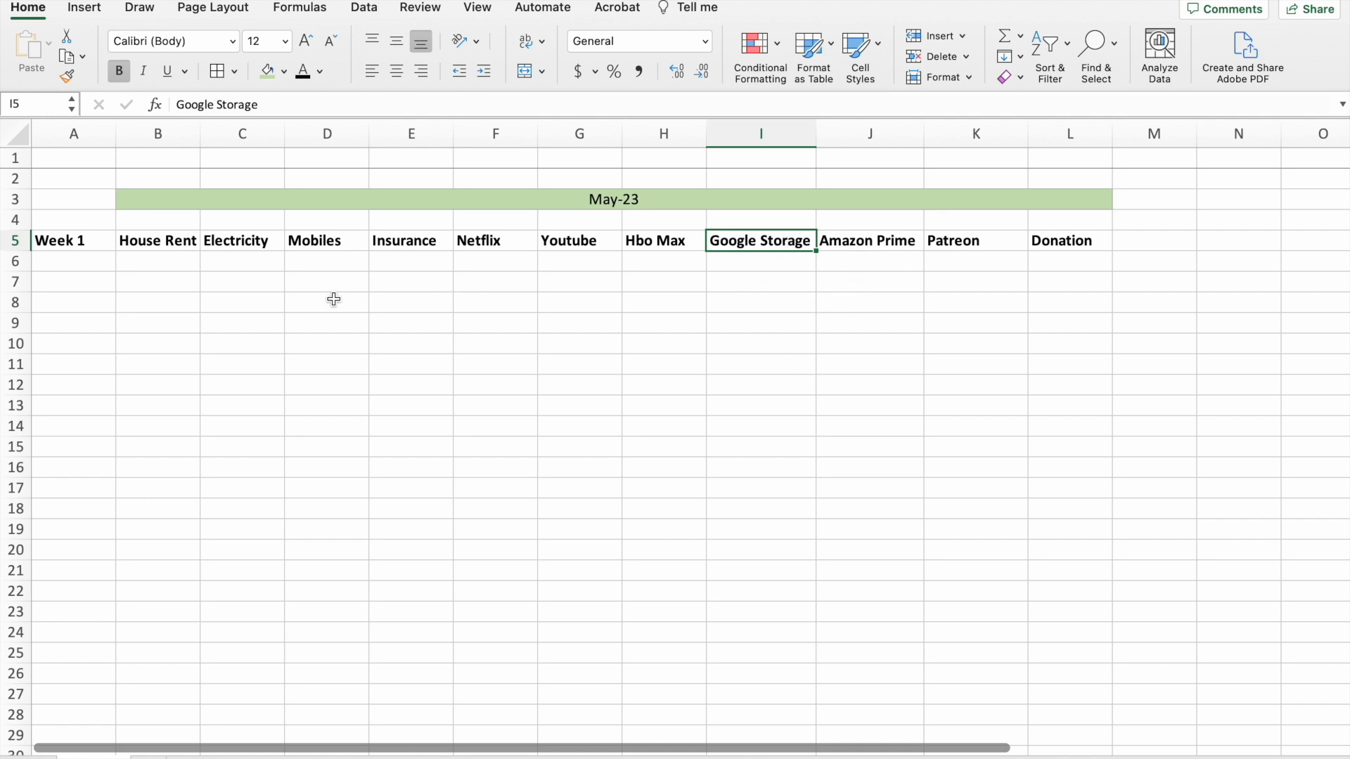
Enter the amounts 1700, 50, 60, 70, 16, 10, 15, 3, 8, 10 and 50 across B6:L6.
click(156, 264)
text(170)
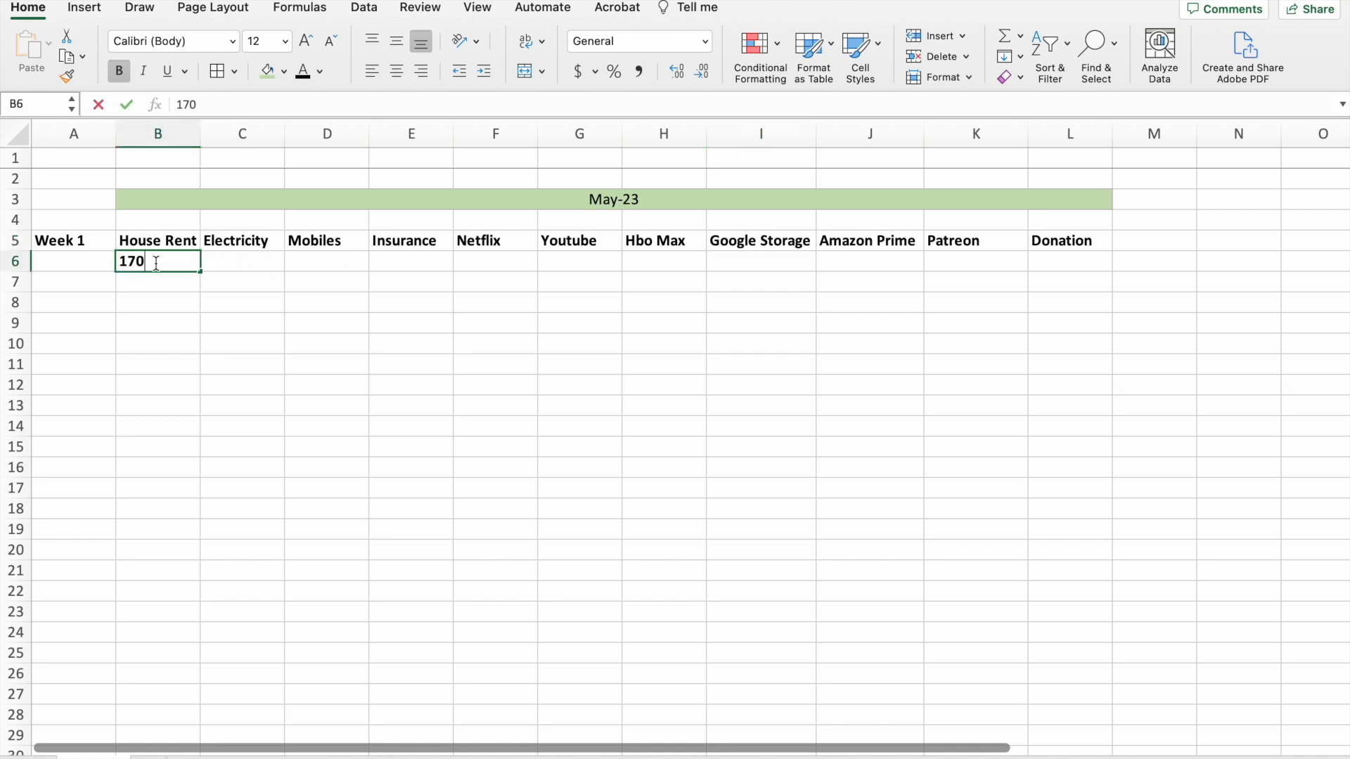
text(0	50	60	70	16	10	15	3	8	10	50)
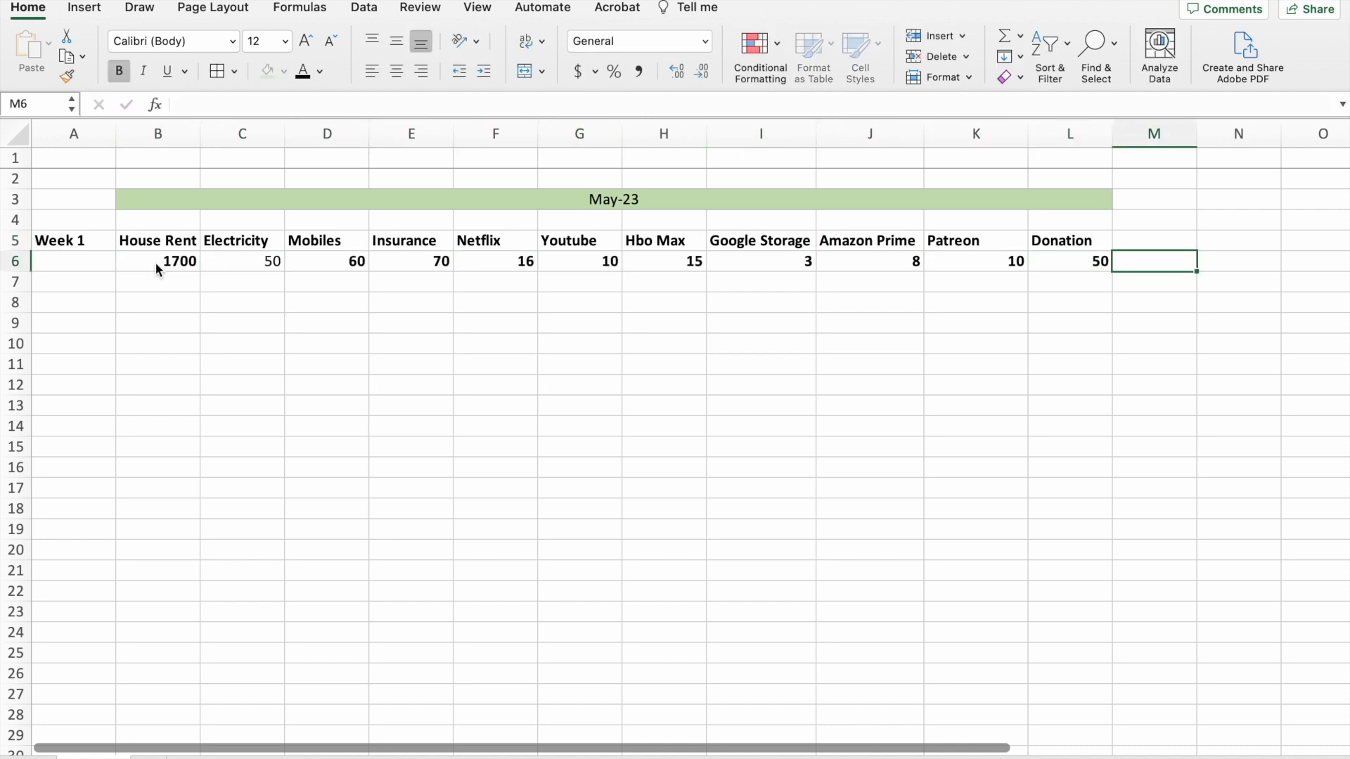
Remove the bold from the amounts in B6:L6 and apply the $ English (United States) accounting format.
scroll(155, 263, right, 1)
drag(105, 265, 1013, 266)
click(119, 79)
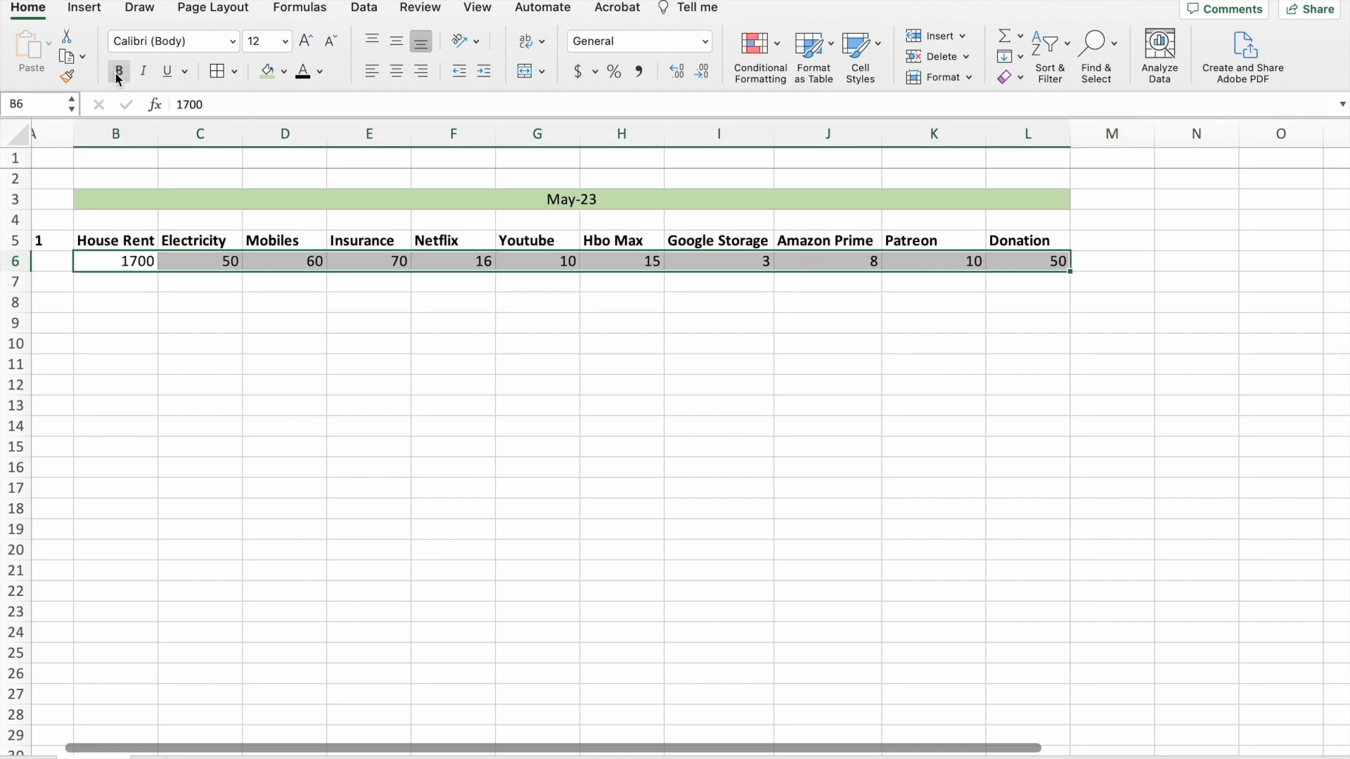
click(594, 72)
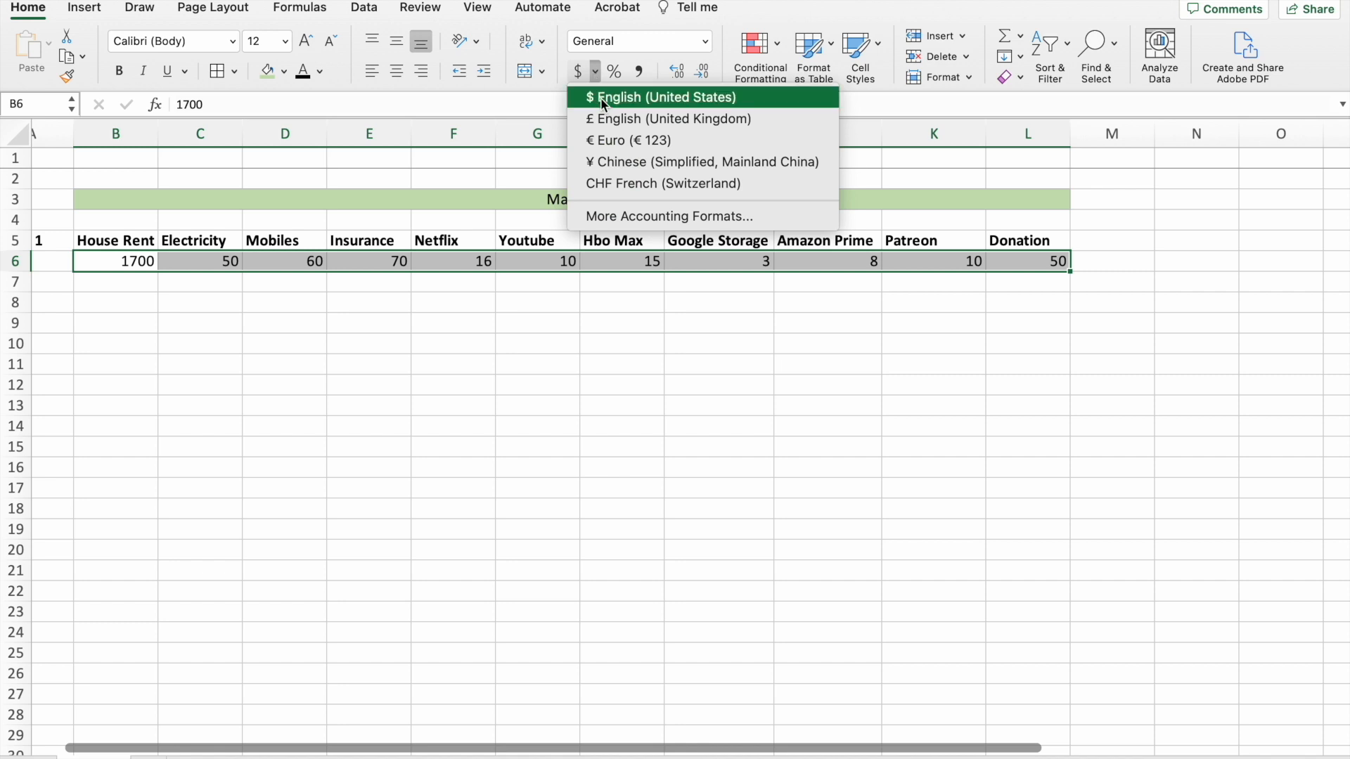
click(600, 98)
click(682, 370)
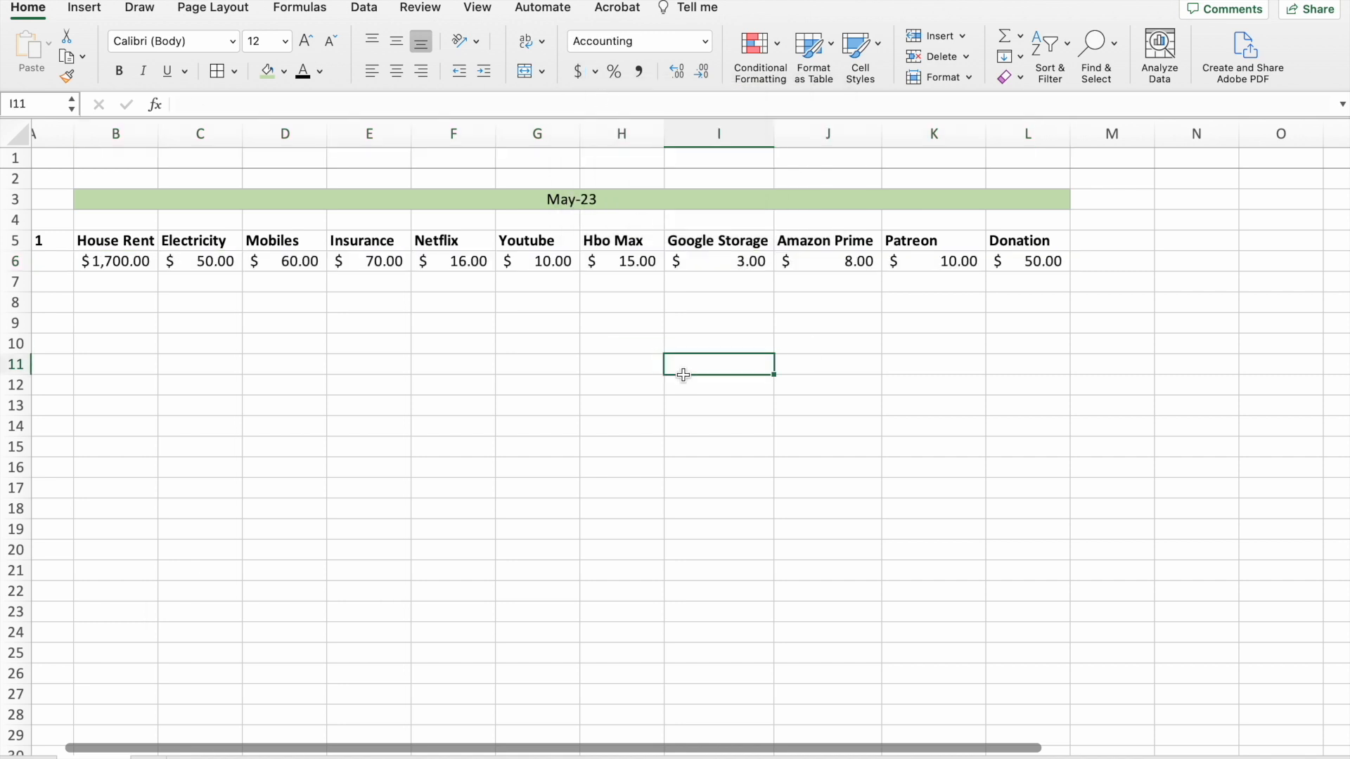
Enter the heading Total in cell O1.
scroll(1076, 271, right, 3)
scroll(1076, 273, right, 1)
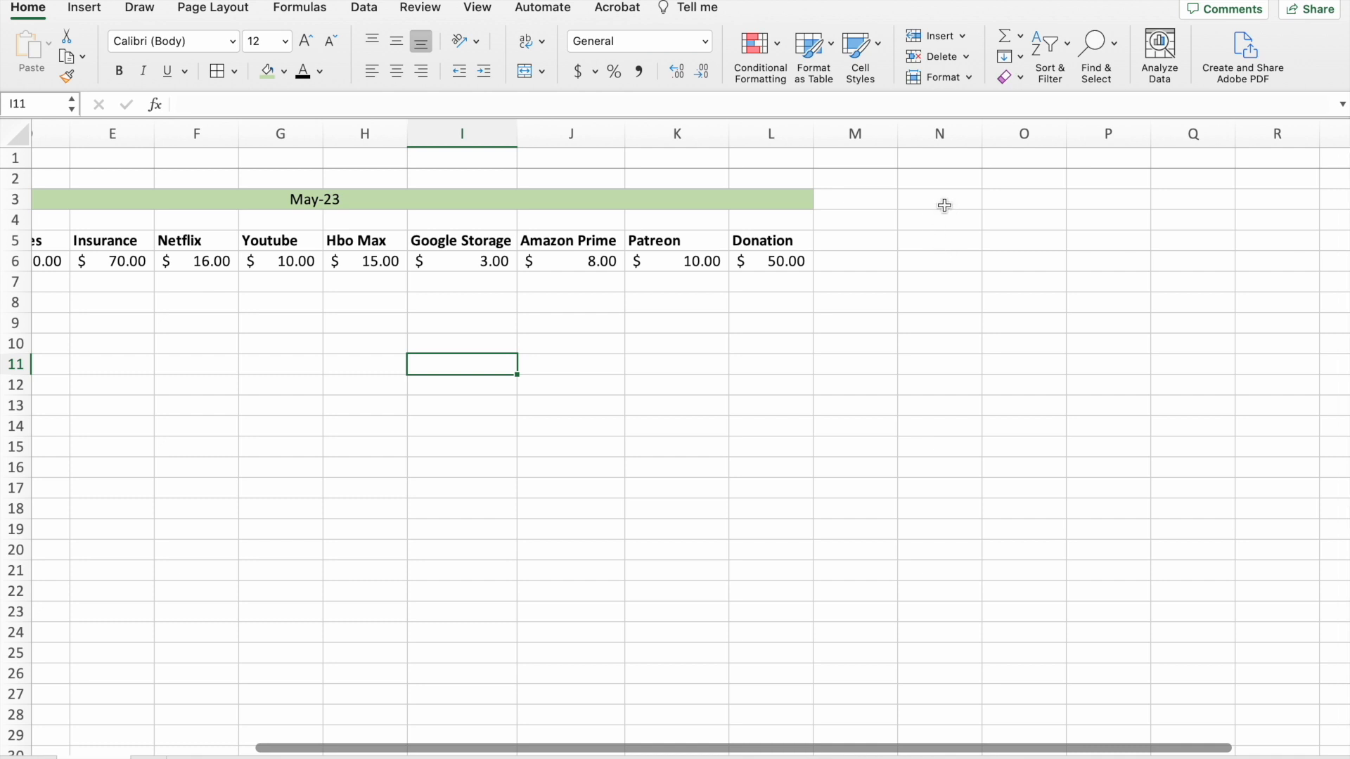
click(941, 158)
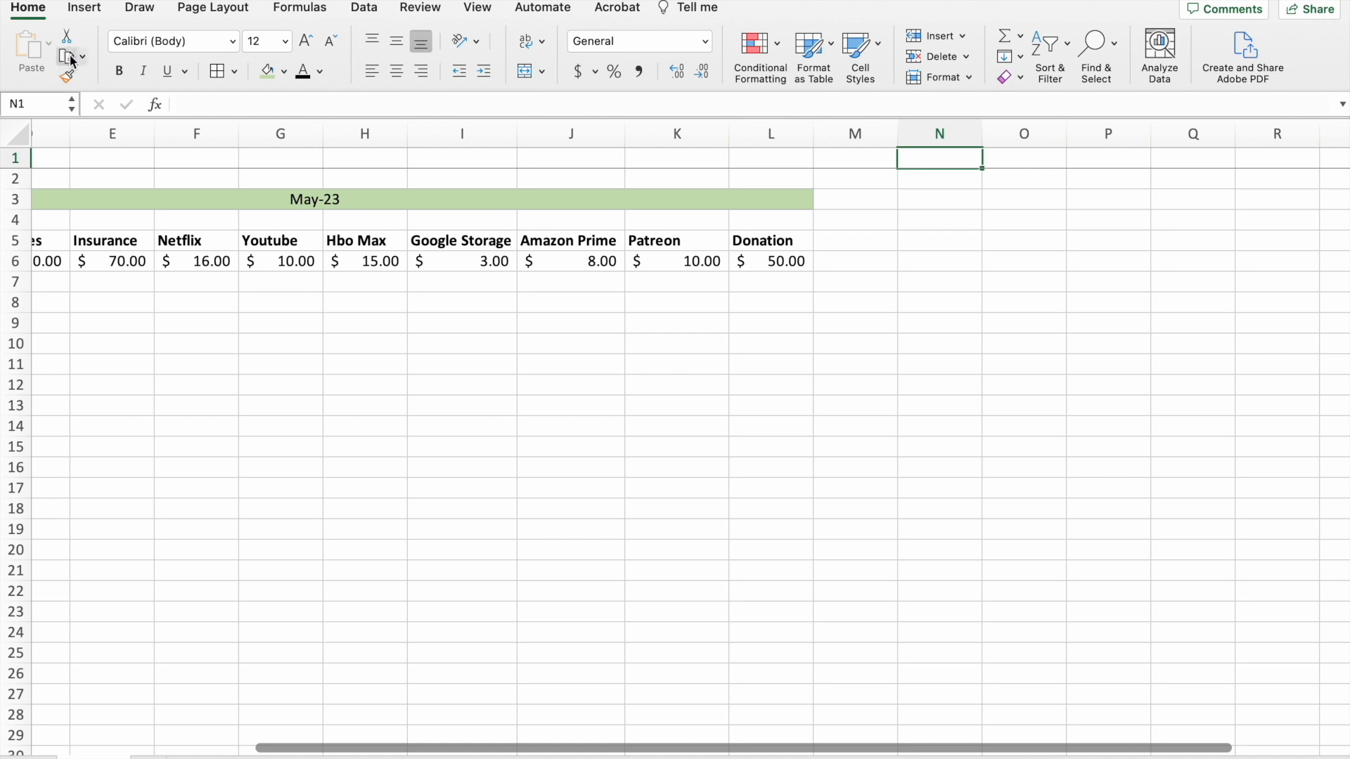
click(475, 9)
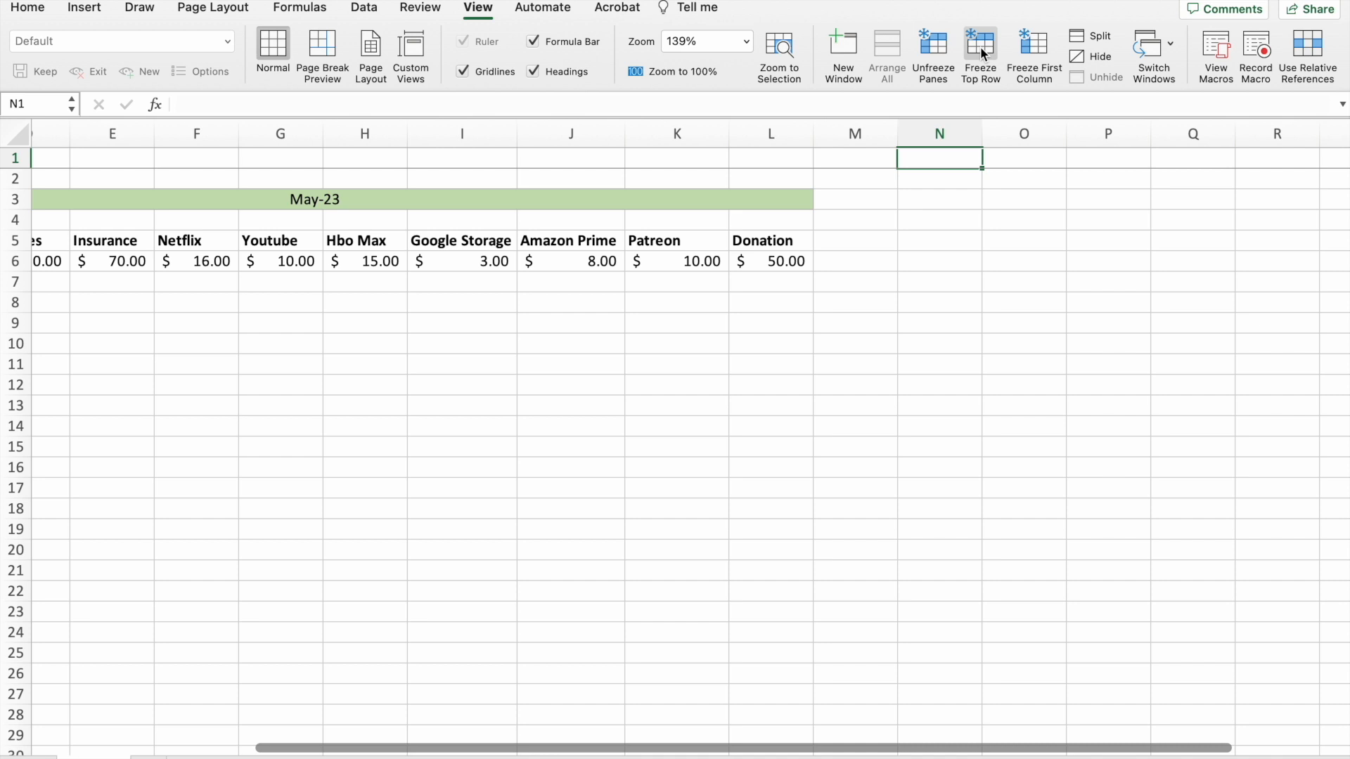
click(1019, 161)
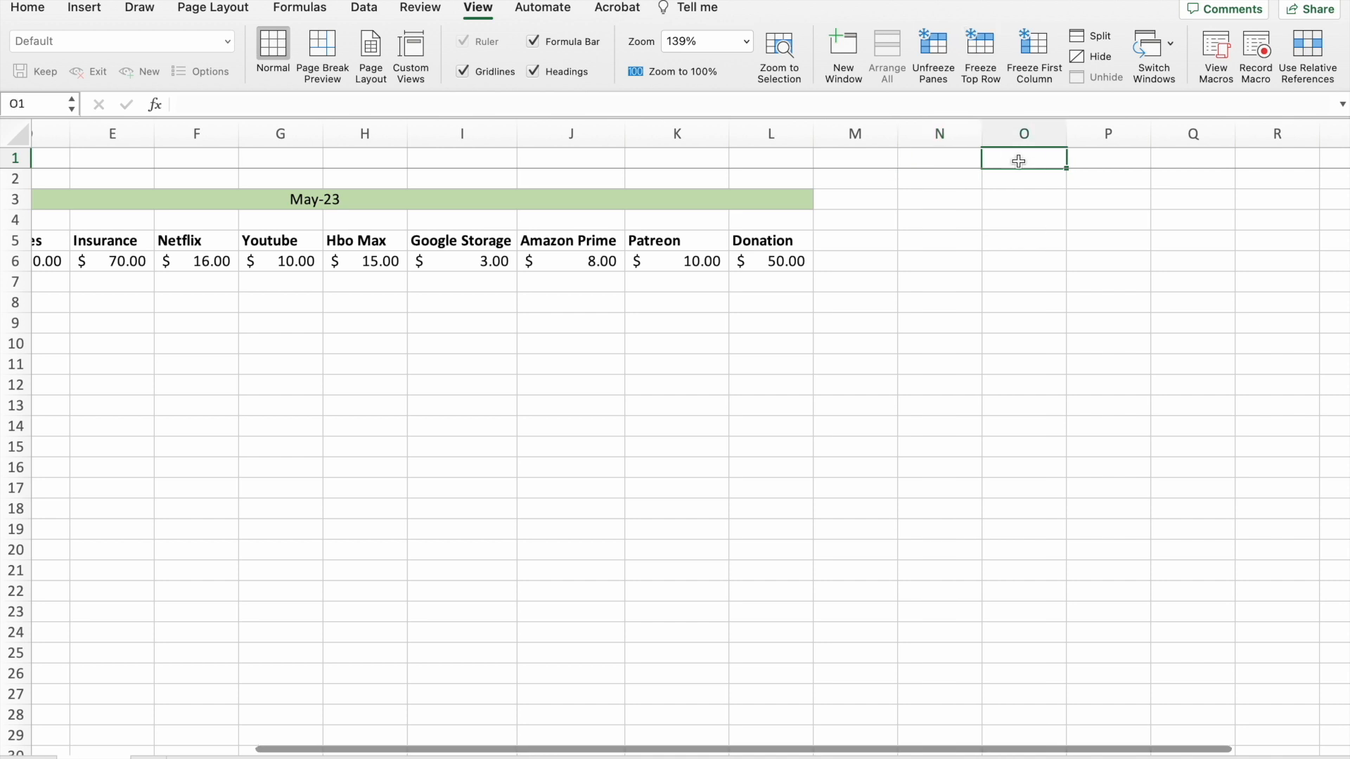
scroll(1013, 342, down, 10)
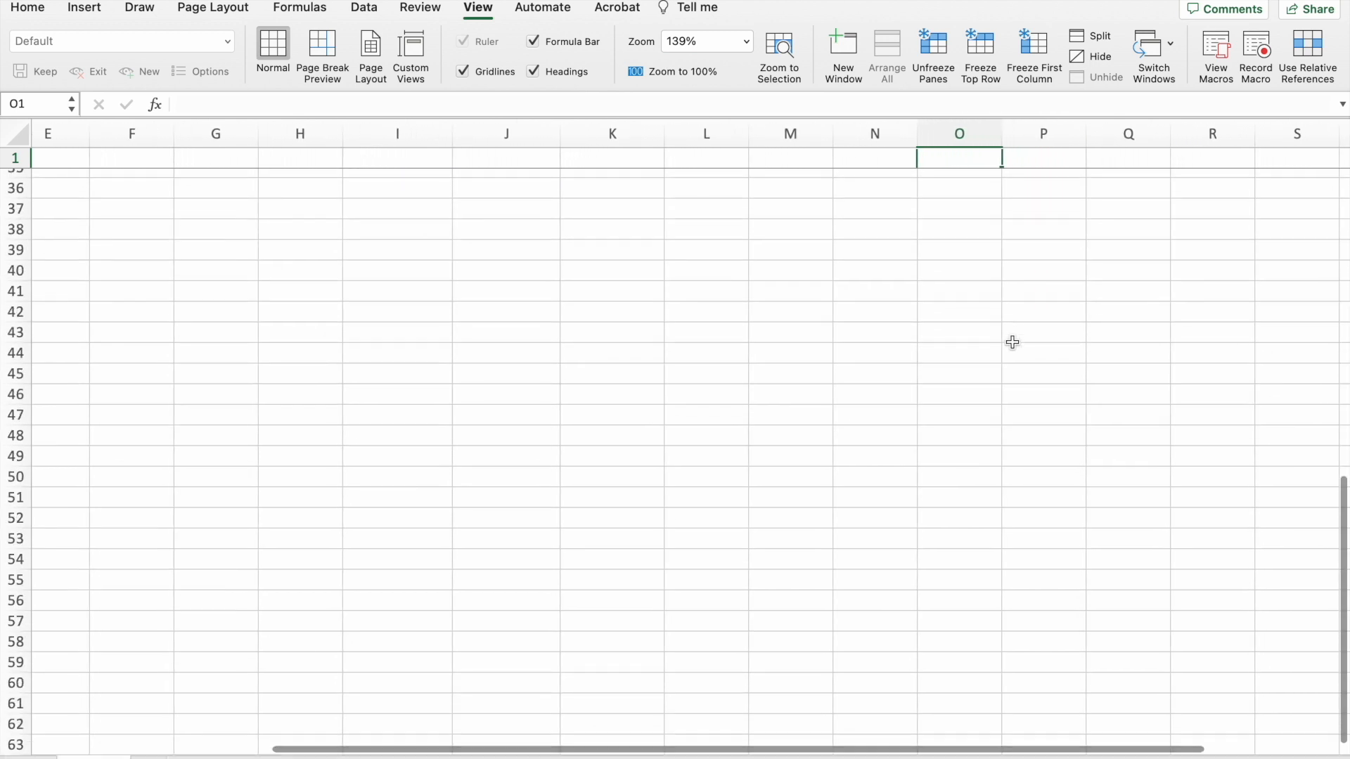
scroll(1012, 343, up, 10)
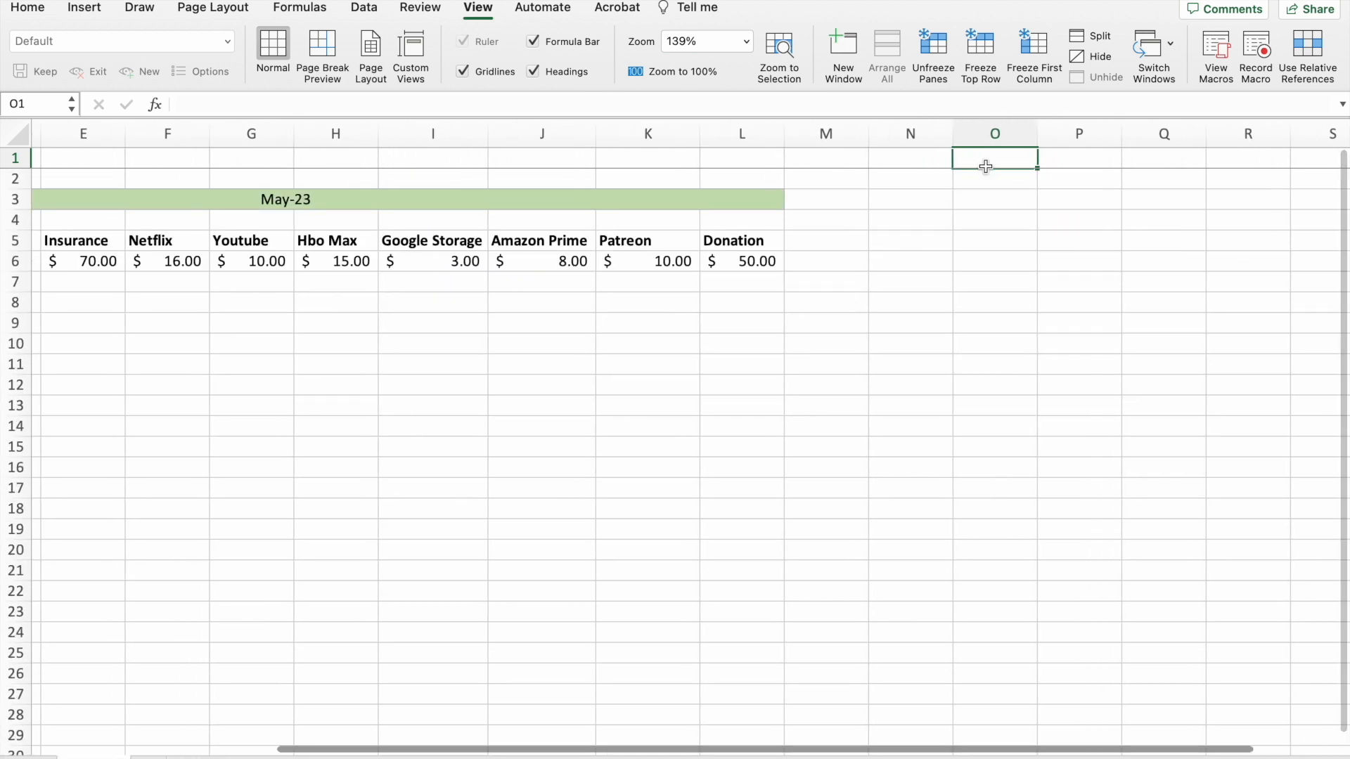
text(Total)
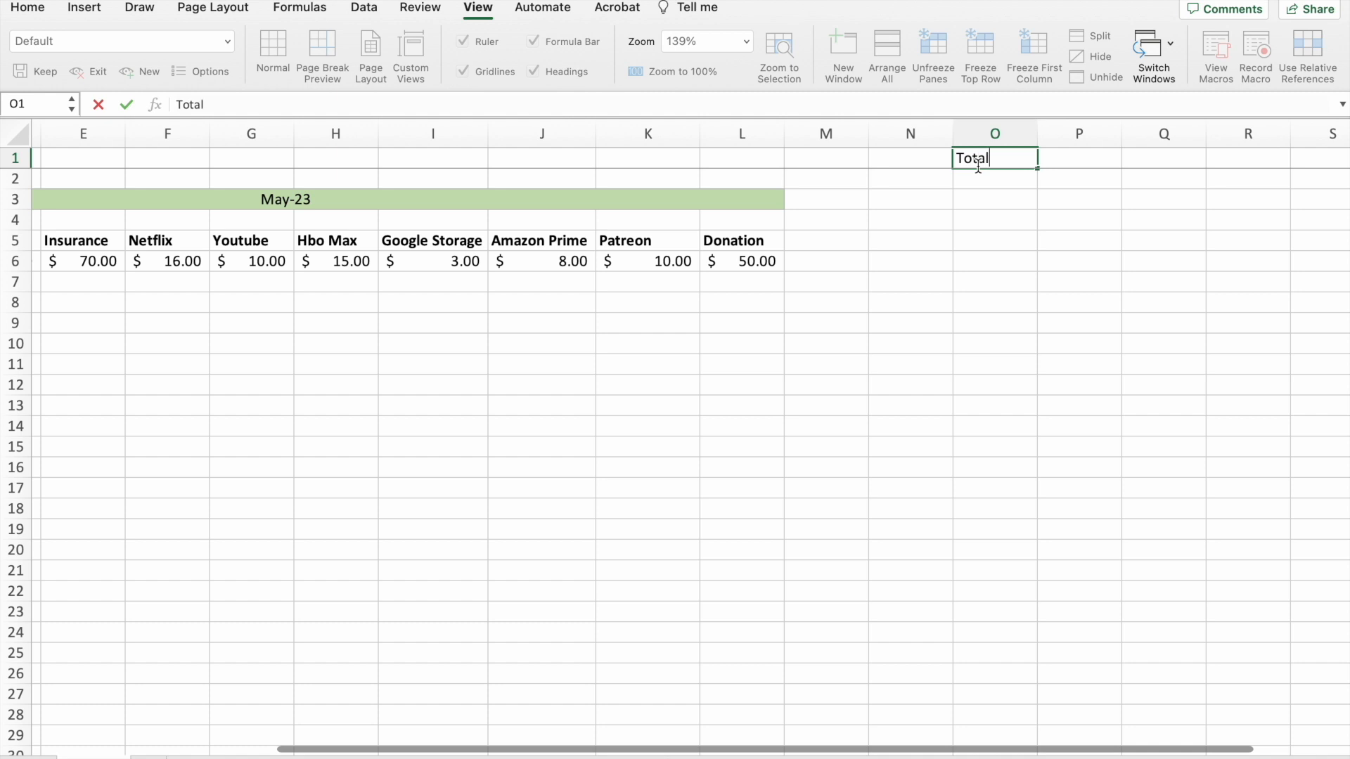
Insert the AutoSum formula =SUM(B6:N6) in O6 to total the first row of expenses.
click(991, 269)
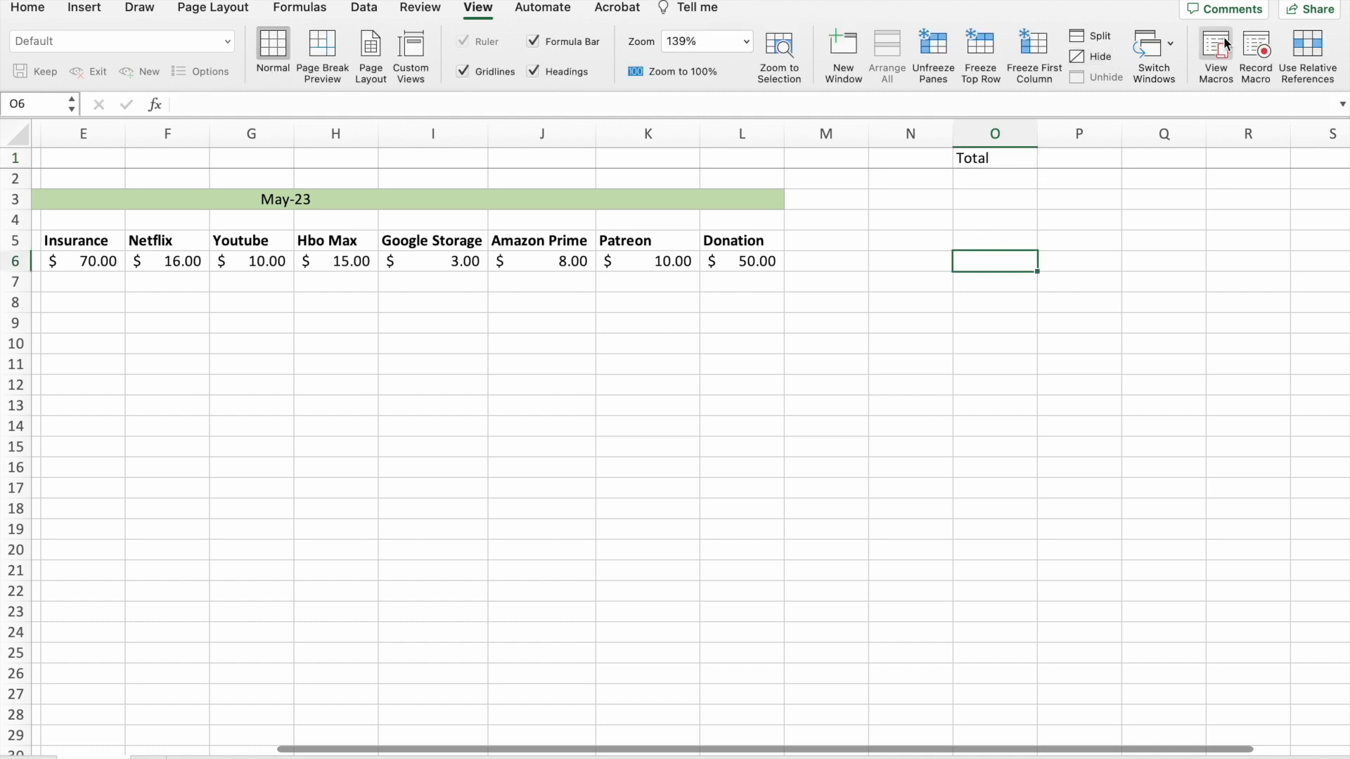
click(28, 8)
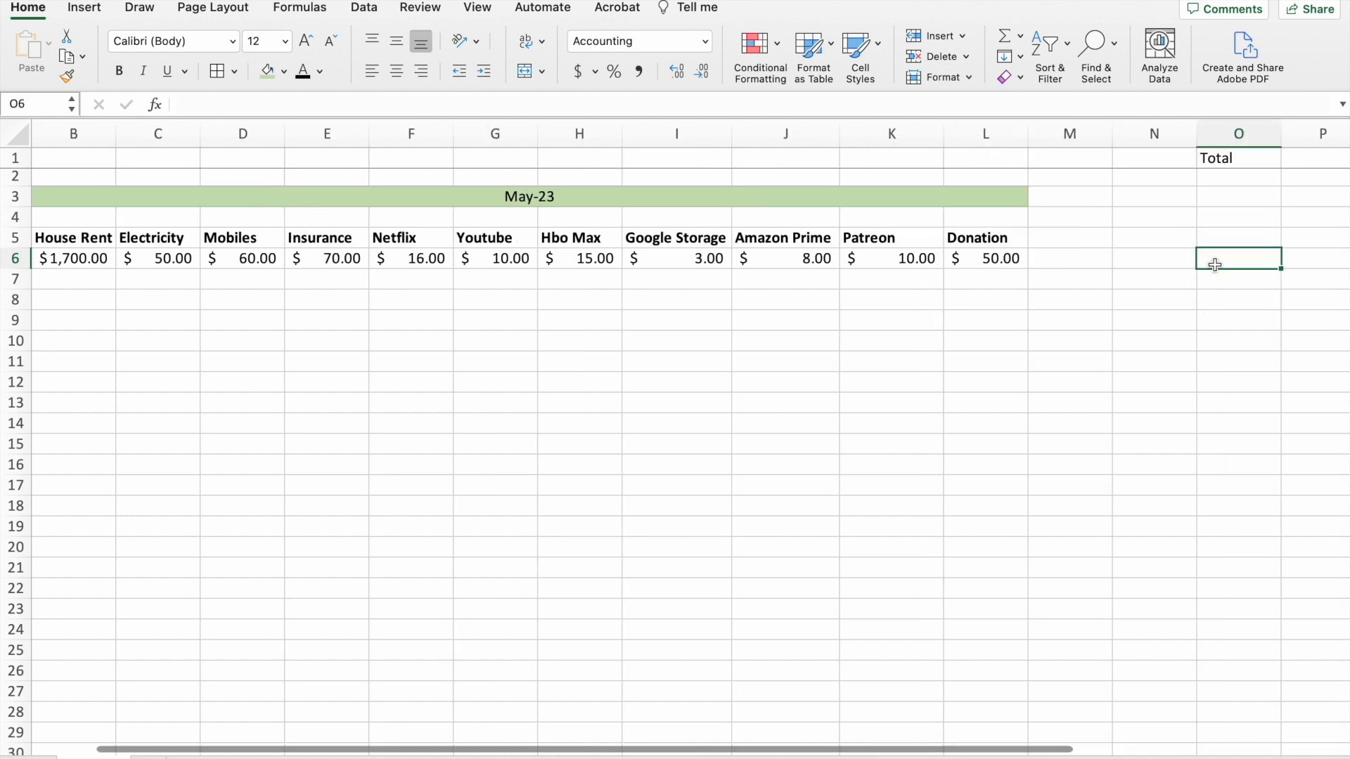
click(1007, 37)
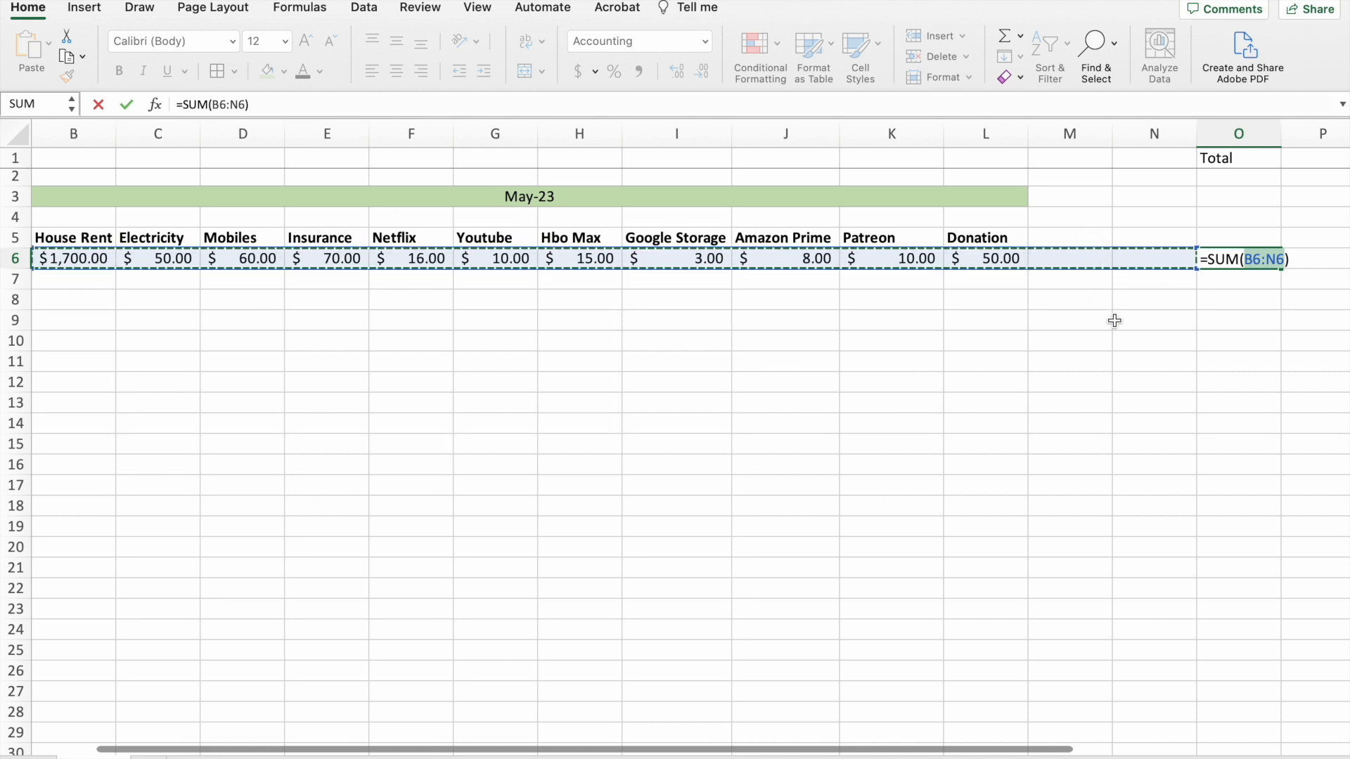
key(Return)
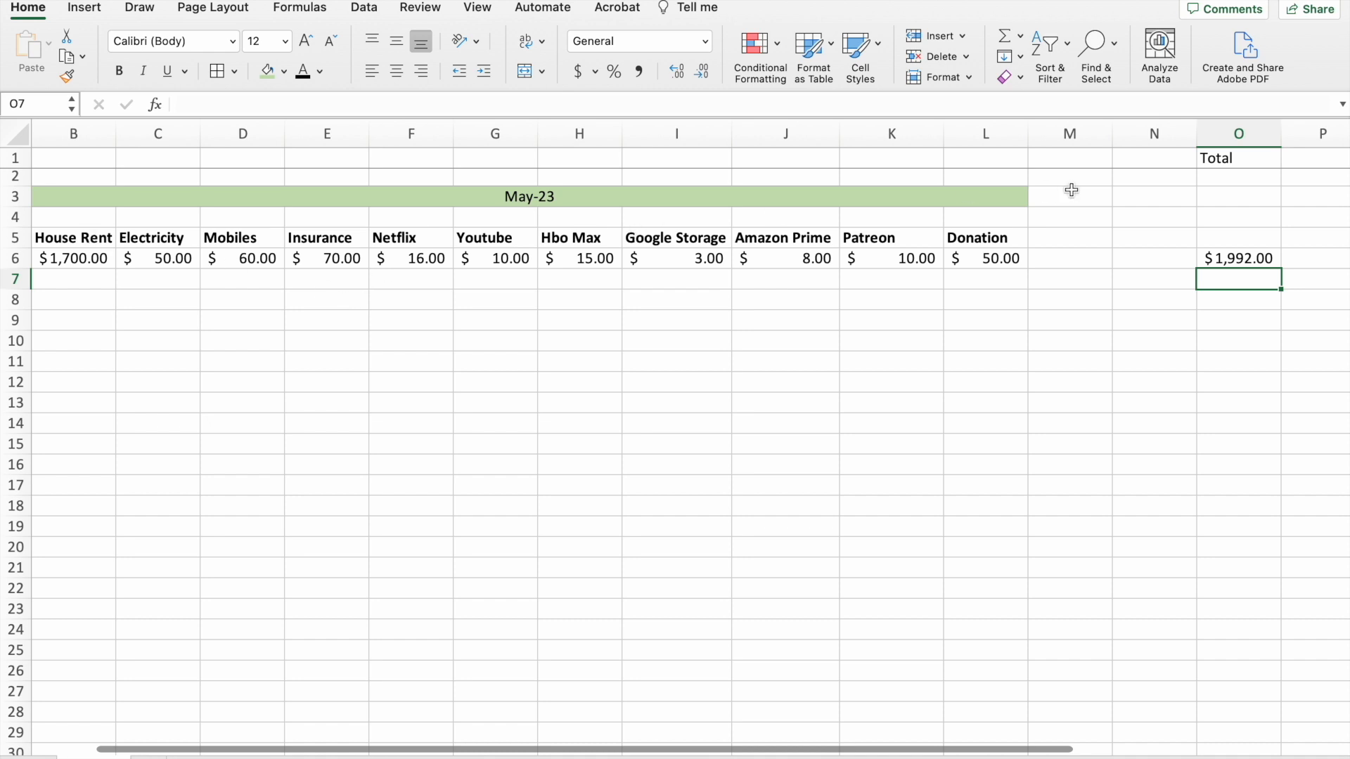
Make the Total heading in O1 bold.
click(1227, 159)
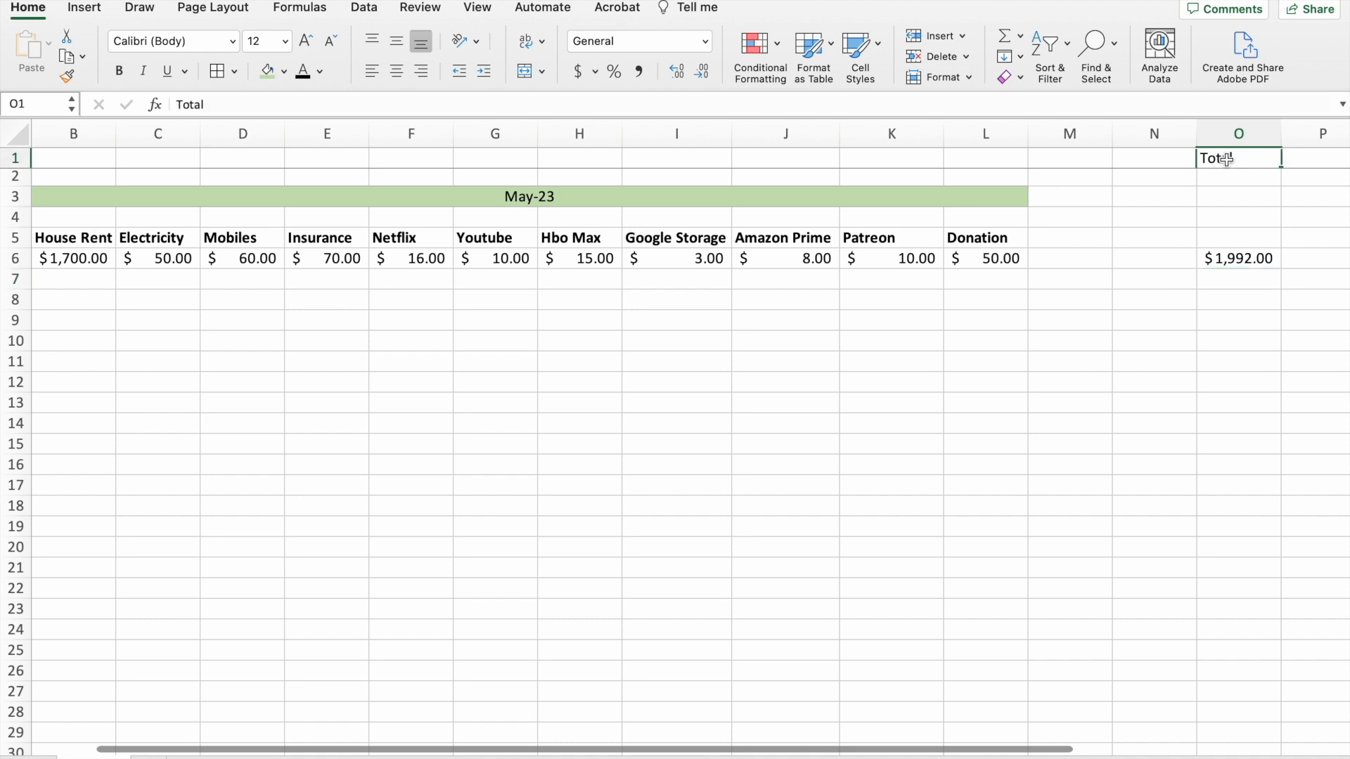
key(super+b)
click(1276, 378)
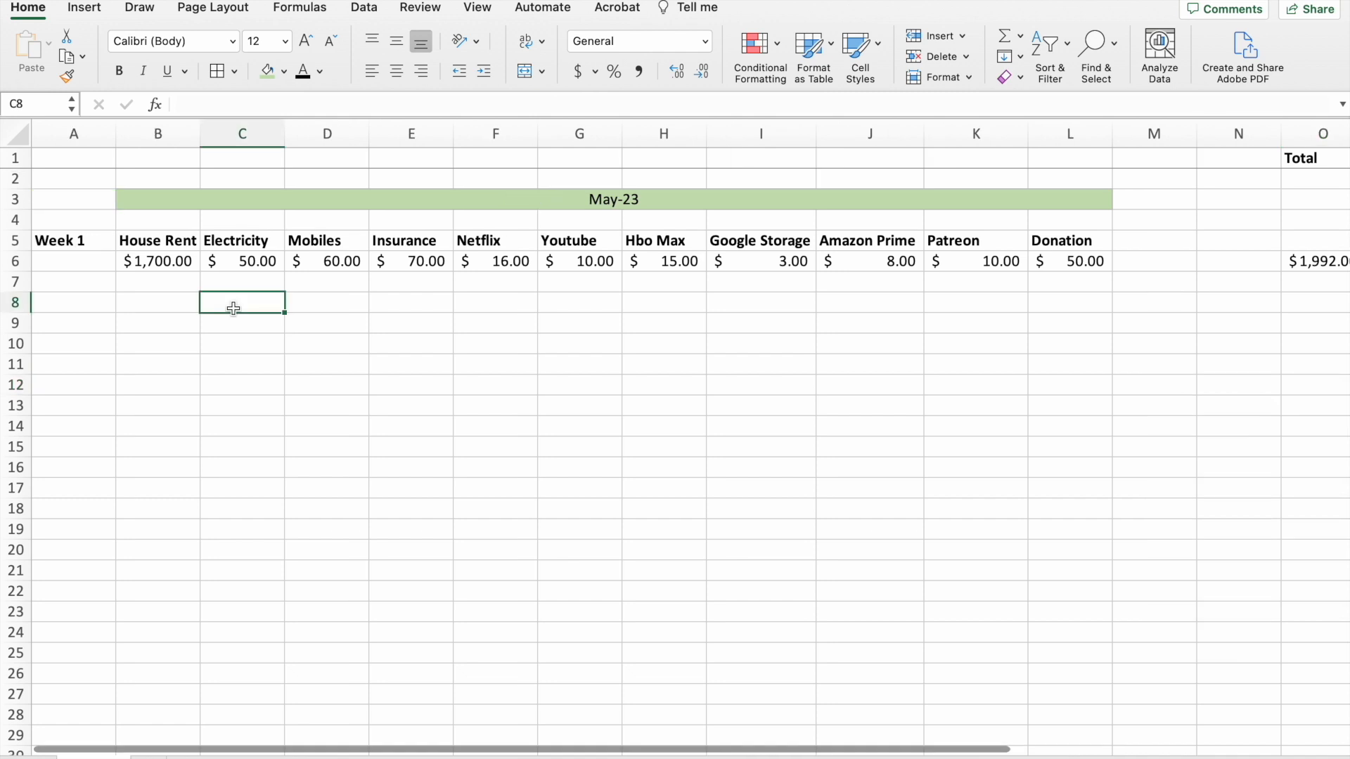
Enter the headings Mango Lassi, Uber eats, Cheemas, Olive Oil, Apple Tv, Scent Box, Lens Solution and Blowout kit in C8:J8.
text(Mango Lassi)
key(Tab)
text(Uber eats)
key(Tab)
text(Cheemas)
key(Tab)
text(Olive Oil)
key(Tab)
text(Appl)
key(Tab)
text(Blowout)
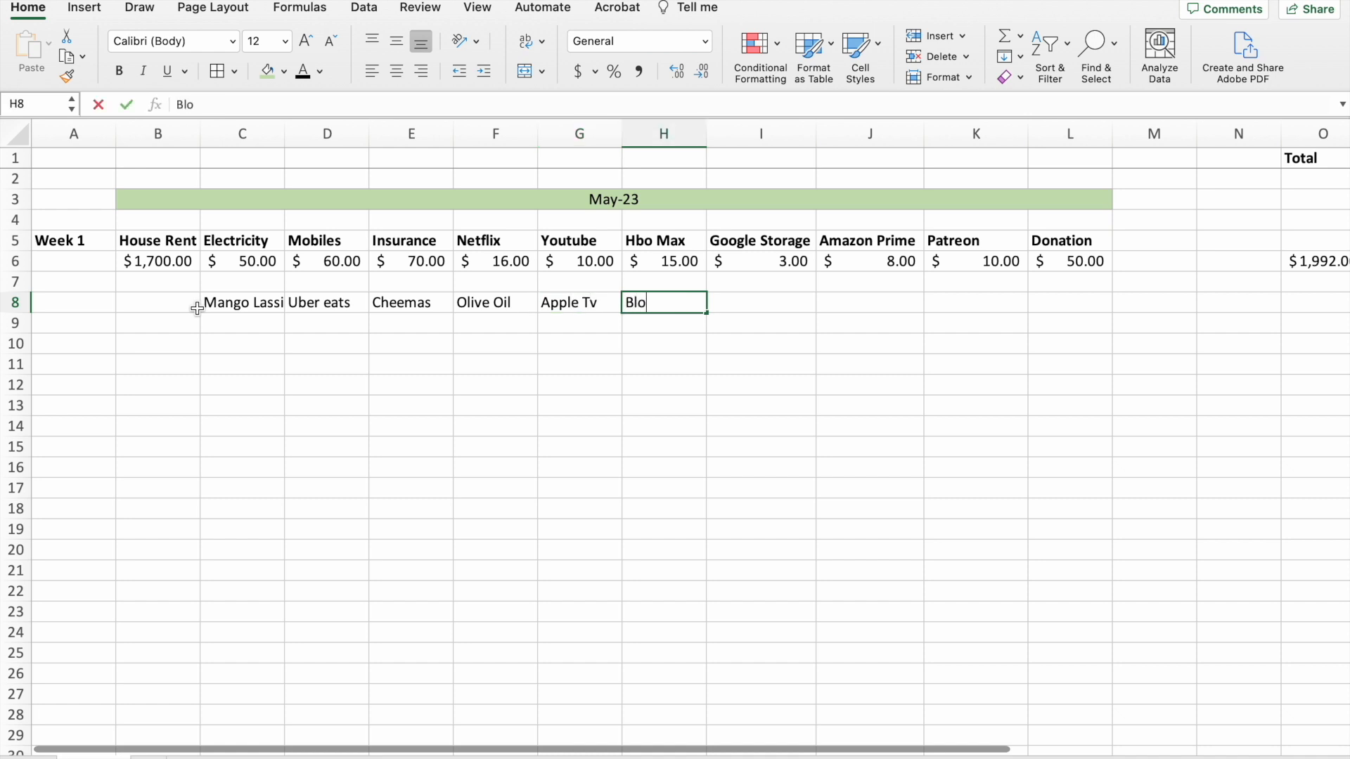
key(Tab)
text(Scent Box)
key(Tab)
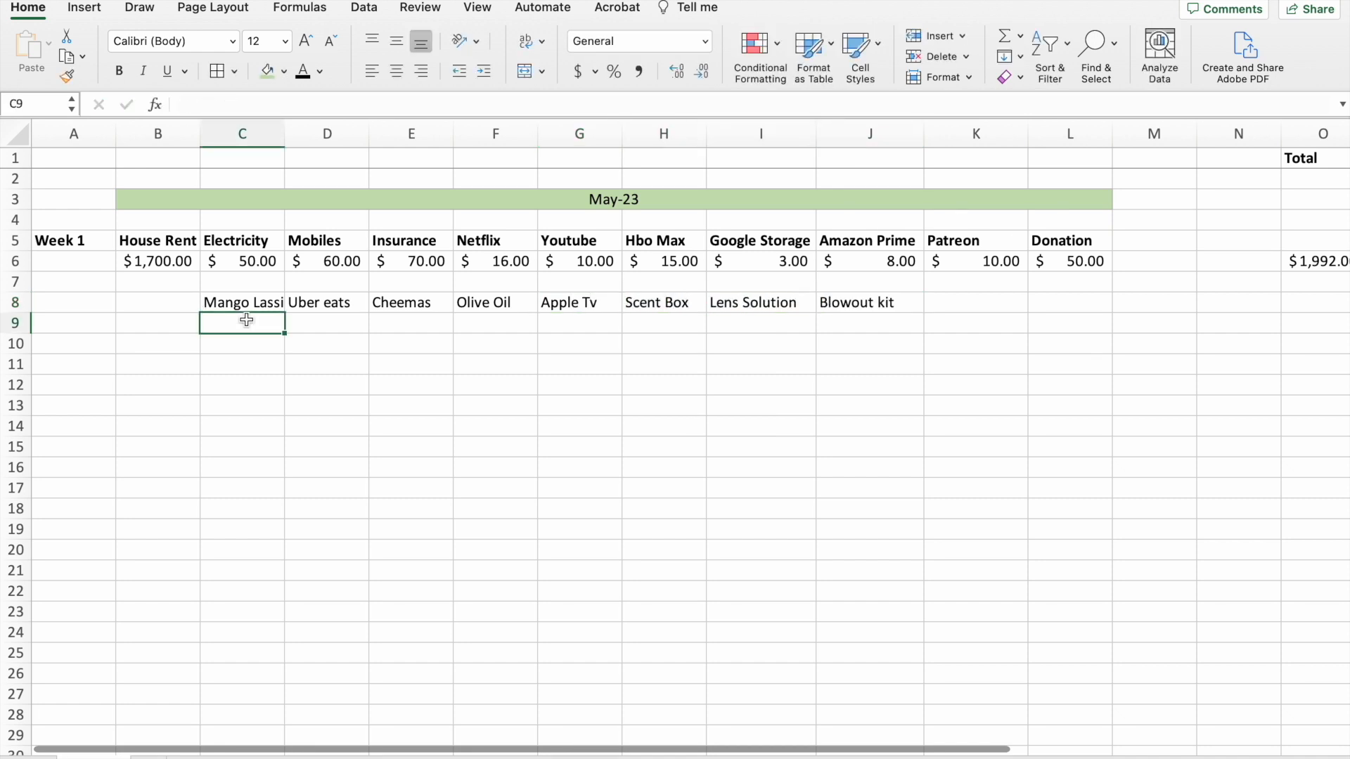
Enter the amounts 4.8, 42, 37, 20, 6.99, 10, 15 and 20 in C9:J9.
text(4.8)
key(Tab)
text(42)
key(Tab)
text(37	20	6.99	10	15	20)
key(Tab)
key(Tab)
key(Tab)
key(Tab)
key(Tab)
Make the headings in C8:J8 bold and apply the $ English (United States) accounting format to the amounts in C9:J9.
drag(180, 302, 812, 301)
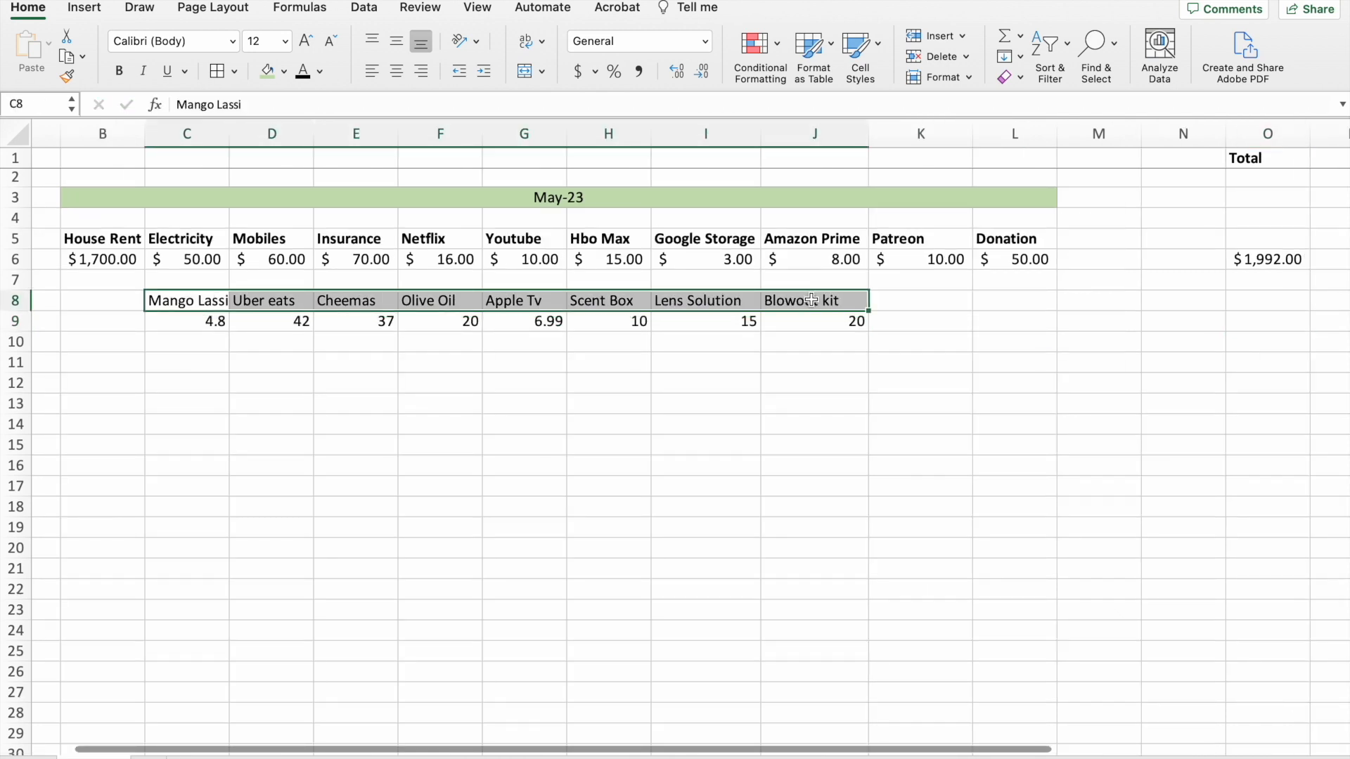
click(115, 73)
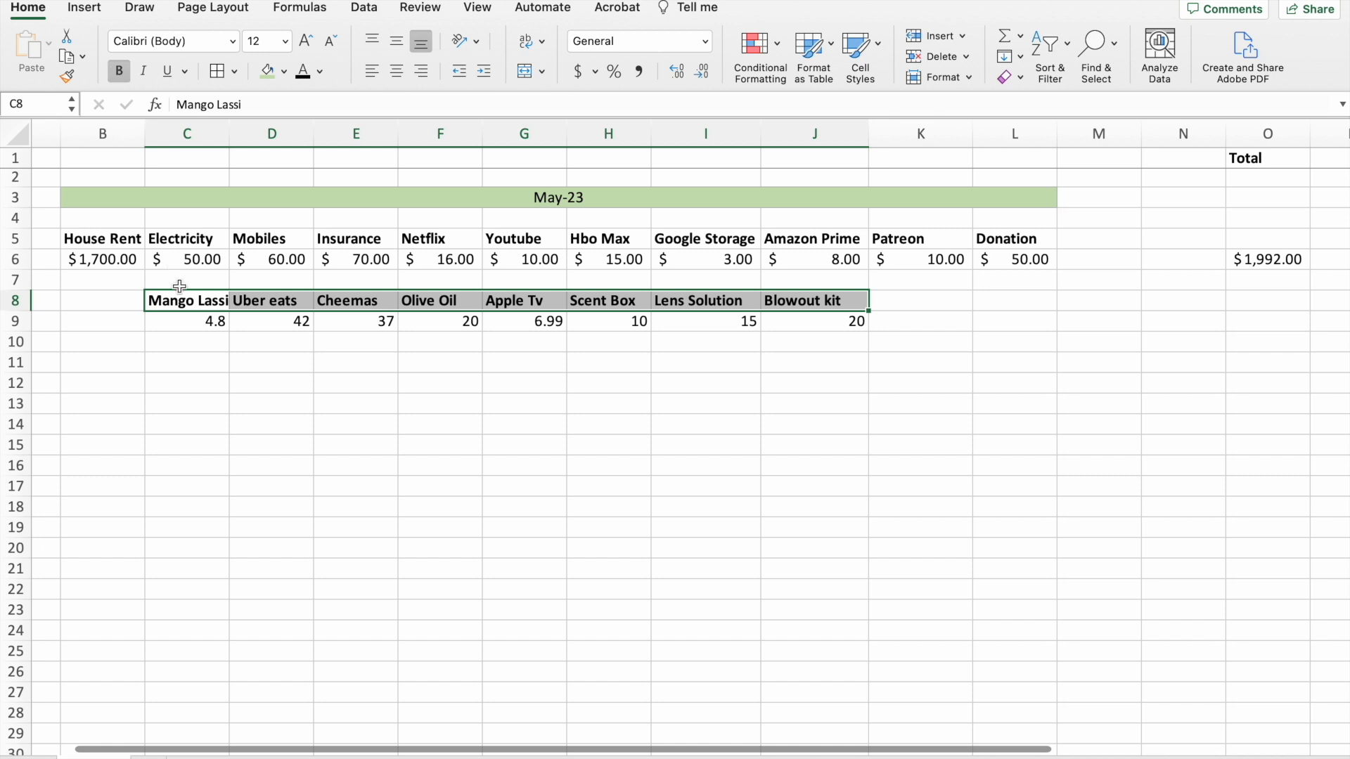
drag(181, 323, 806, 328)
click(595, 71)
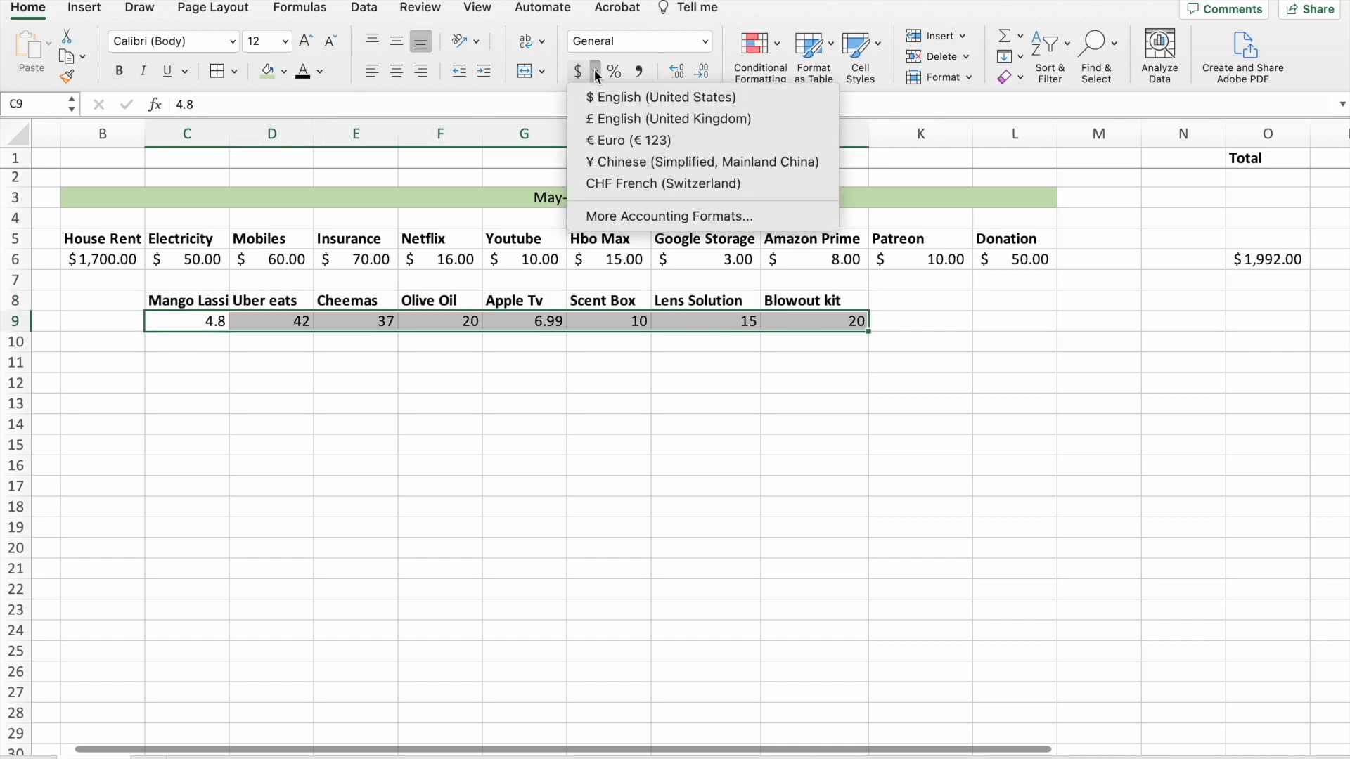
click(613, 99)
Insert the AutoSum formula =SUM(C9:N9) in O9 to total the second row of expenses.
scroll(907, 211, right, 2)
click(1194, 318)
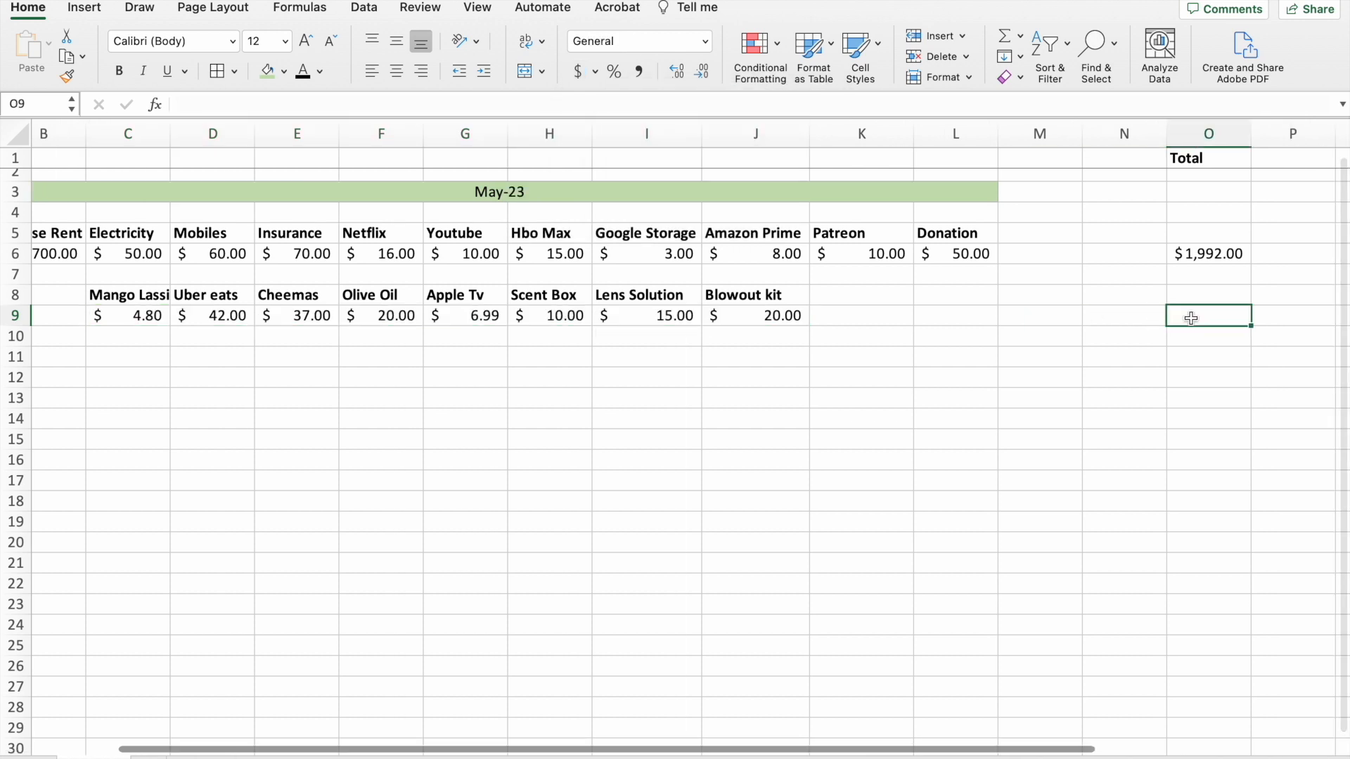
click(1006, 37)
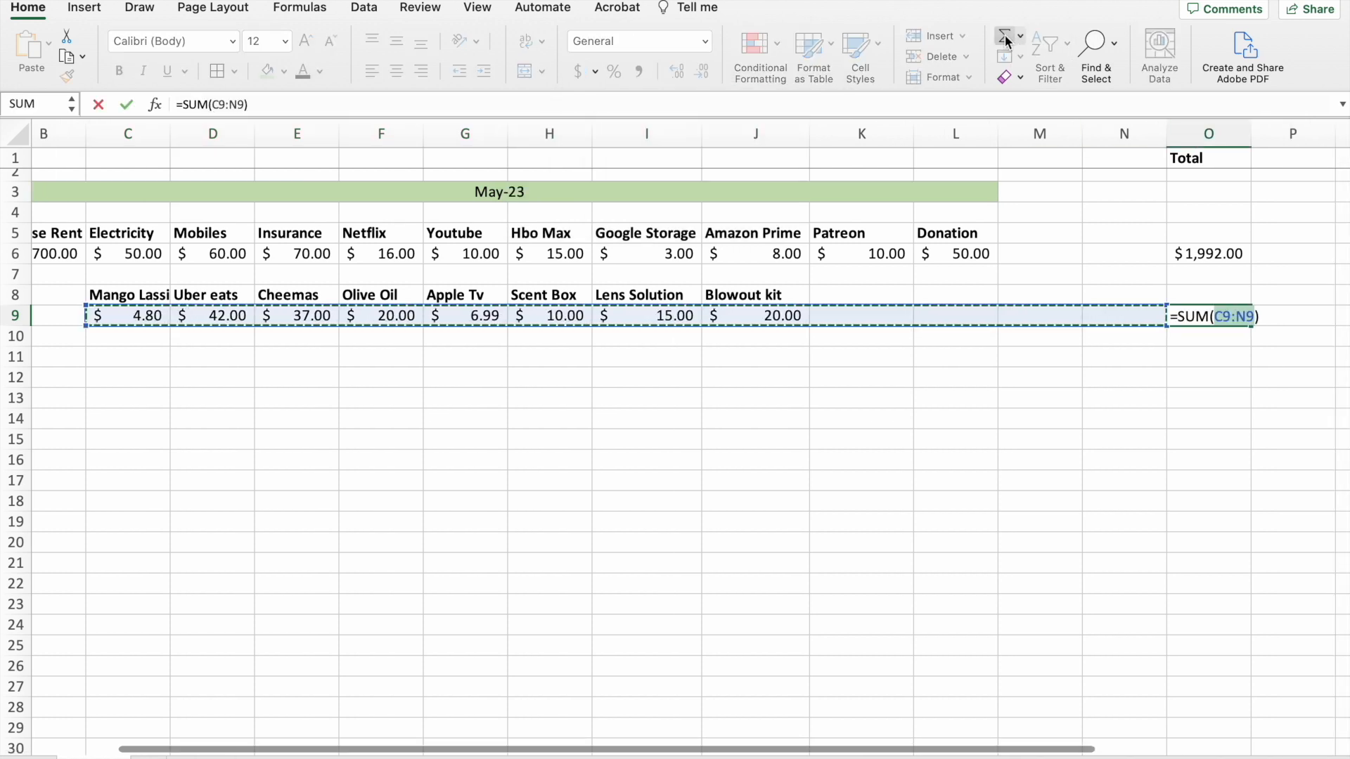
key(Return)
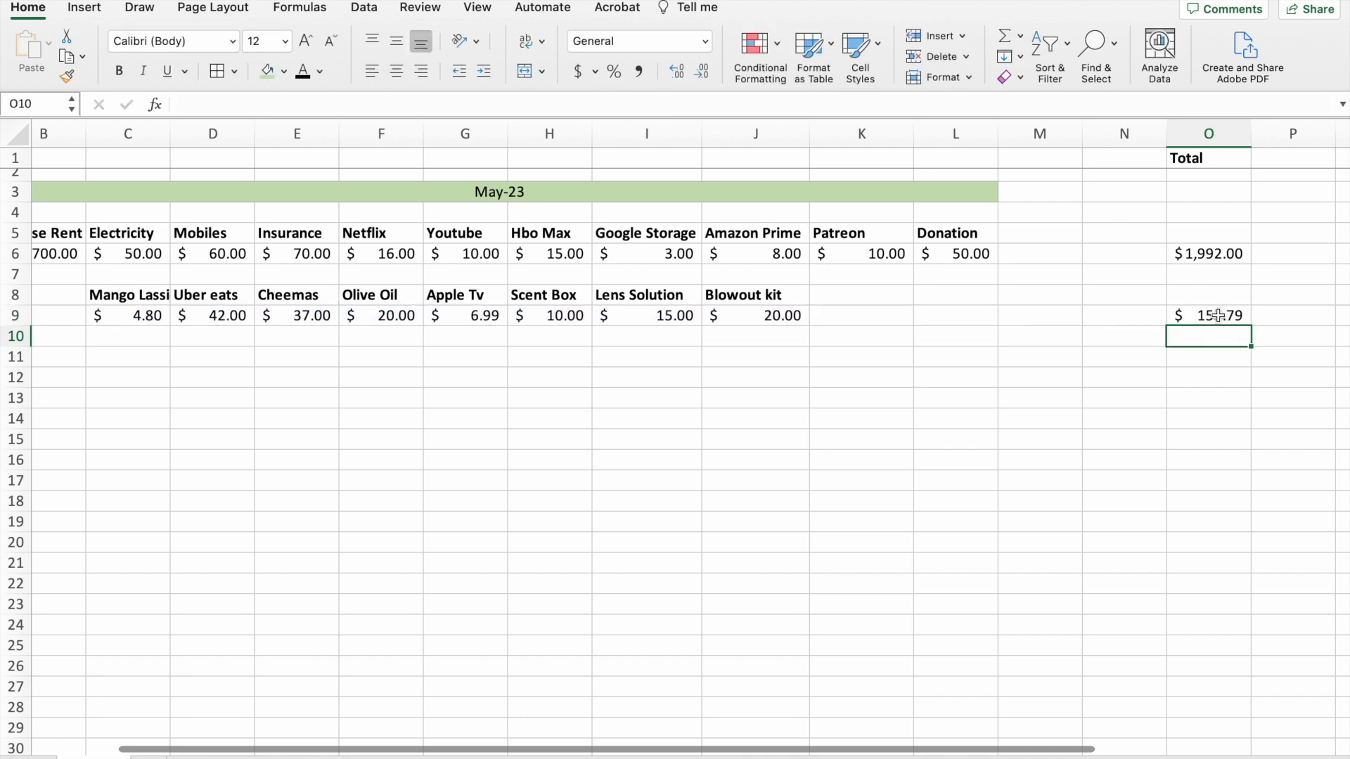
Enter the label Week 2 in A11.
scroll(759, 406, left, 2)
scroll(759, 407, down, 1)
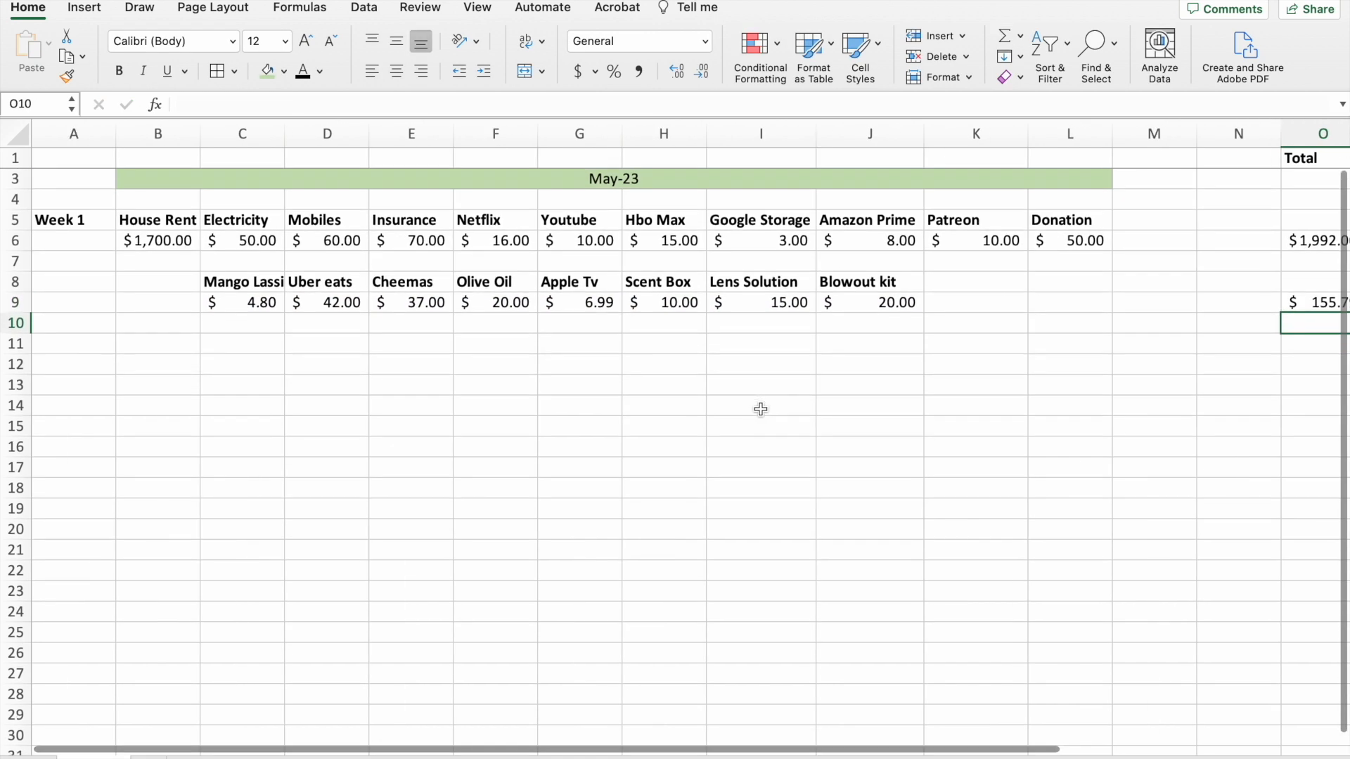
click(49, 341)
text(Week 2)
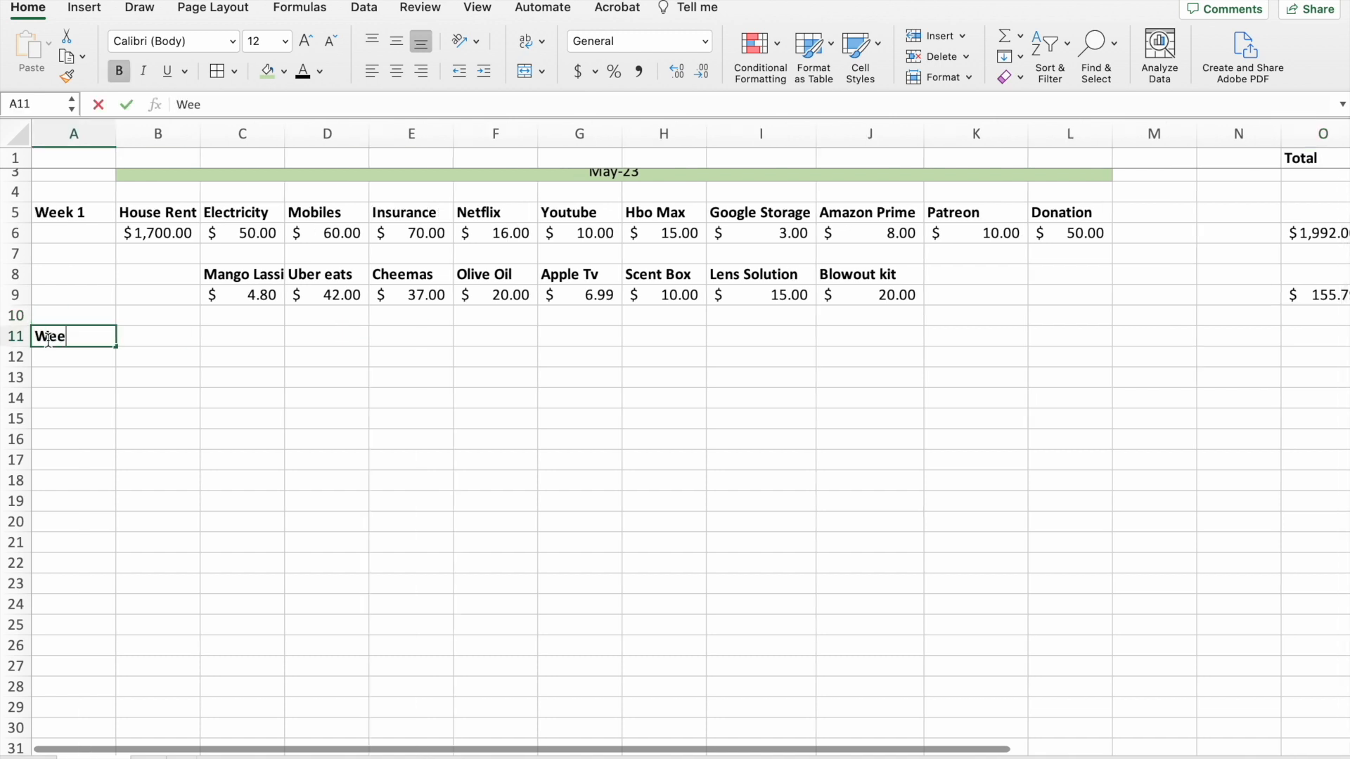
Enter the headings 7-eleven, Uber Eats, Mango Lassi, Hair dye, Summer Festival, Breakfast, Mayfair and Amazon book in C11:J11.
click(232, 337)
text(7-eleven)
key(Tab)
text(Uber Eats	Mango Lassi	Hair dye	Summer Festival	Breakfast	Mayfair)
key(Tab)
text(Amazon book)
Enter the Week 2 amounts 11, 34, 4, 15, 60, 30, 20 and 20 in C12:J12.
click(232, 360)
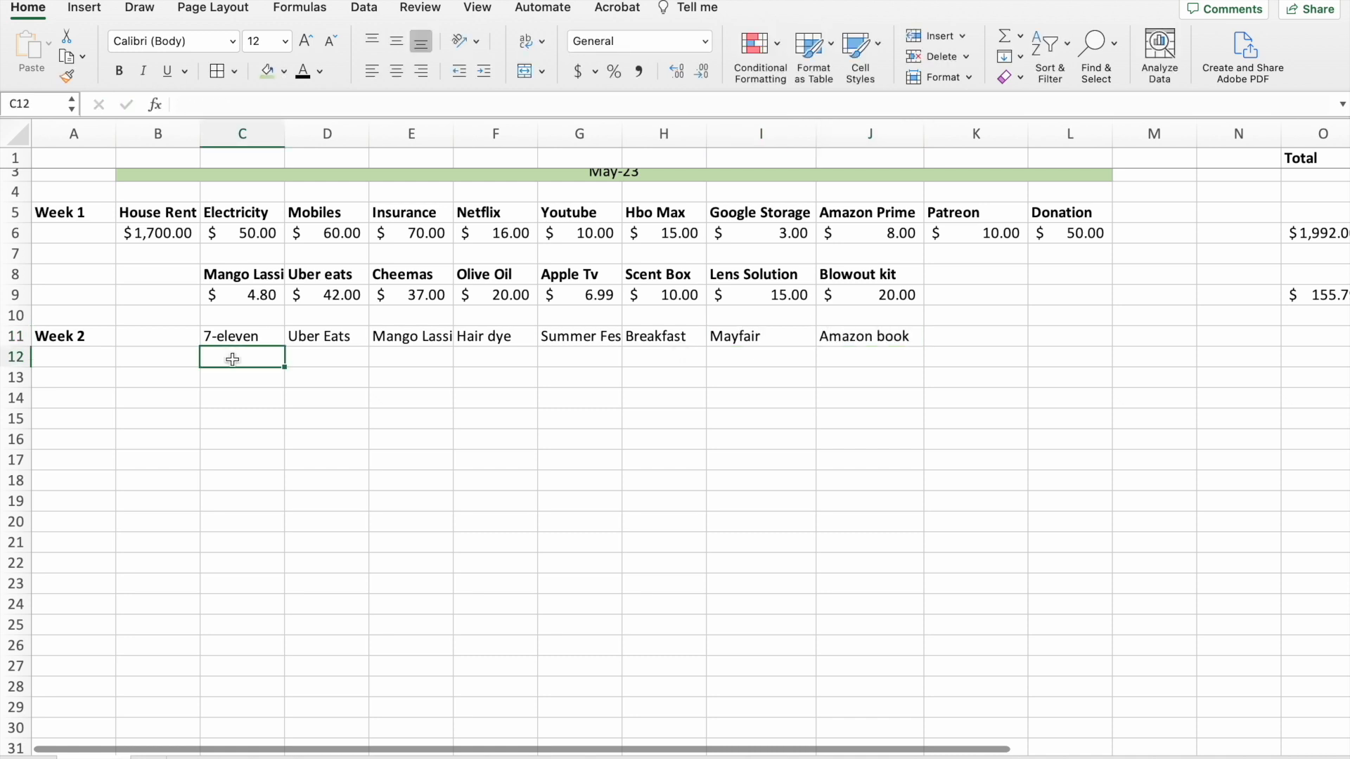
text(11	34	4	15	60	30	20	20)
key(Tab)
Make the headings in C11:J11 bold and apply the $ English (United States) accounting format to C12:K12.
scroll(230, 357, right, 2)
drag(133, 348, 774, 348)
click(118, 71)
drag(136, 368, 870, 367)
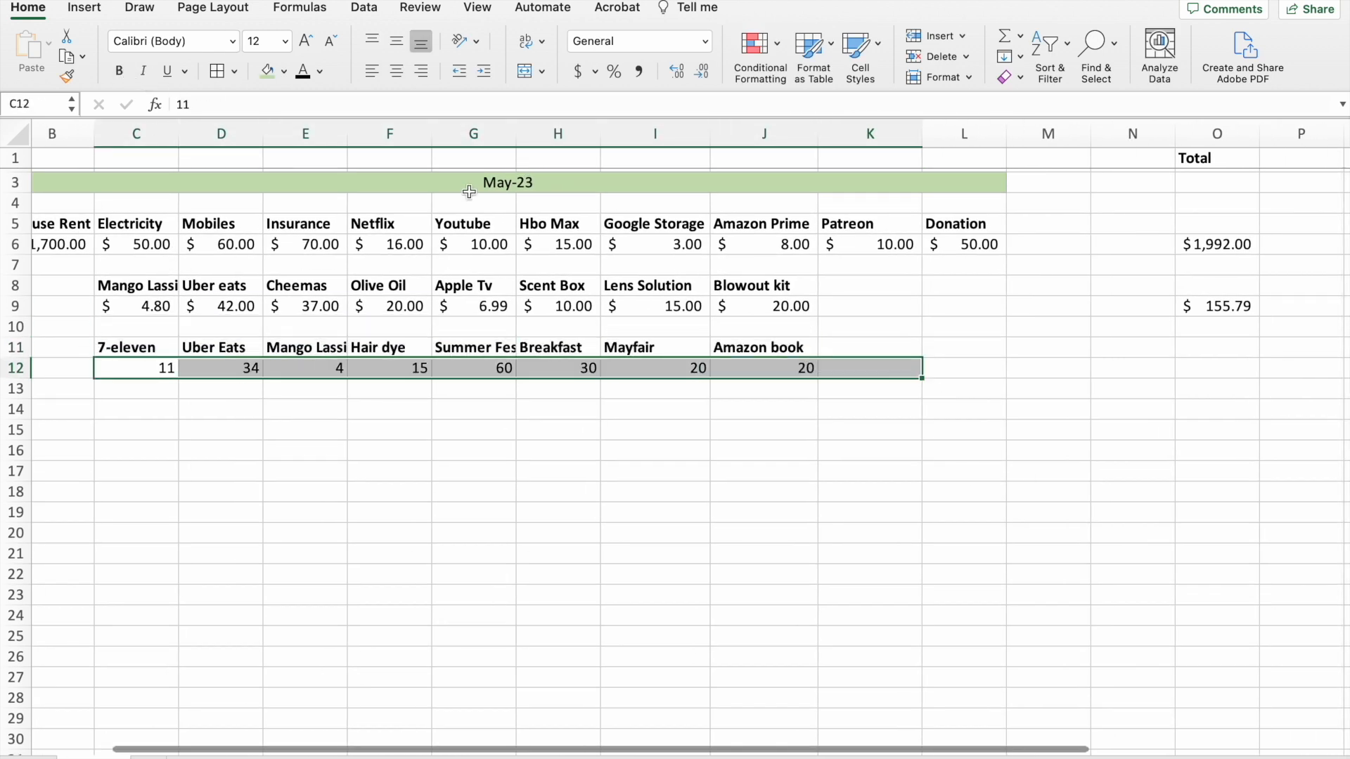
click(595, 71)
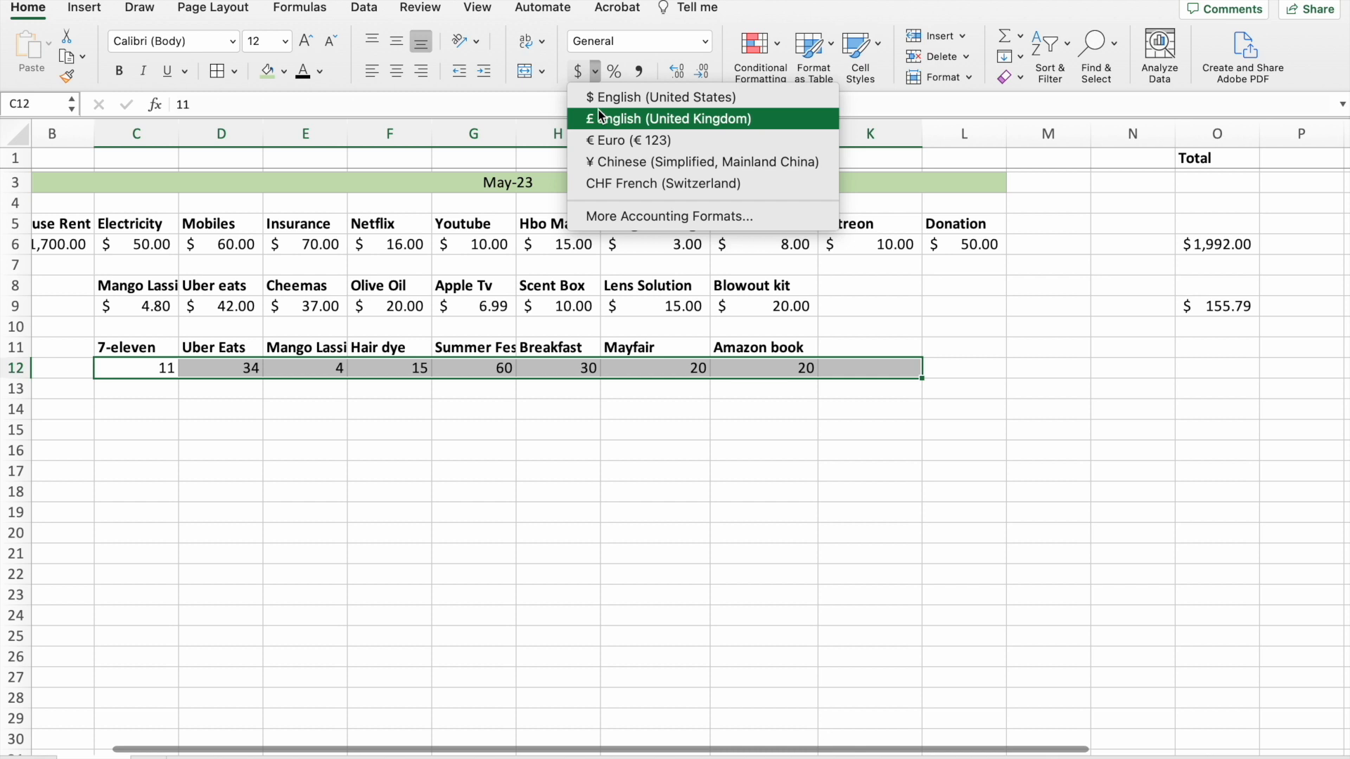
click(600, 98)
Insert an AutoSum formula in O12 to total the Week 2 expenses.
click(1222, 369)
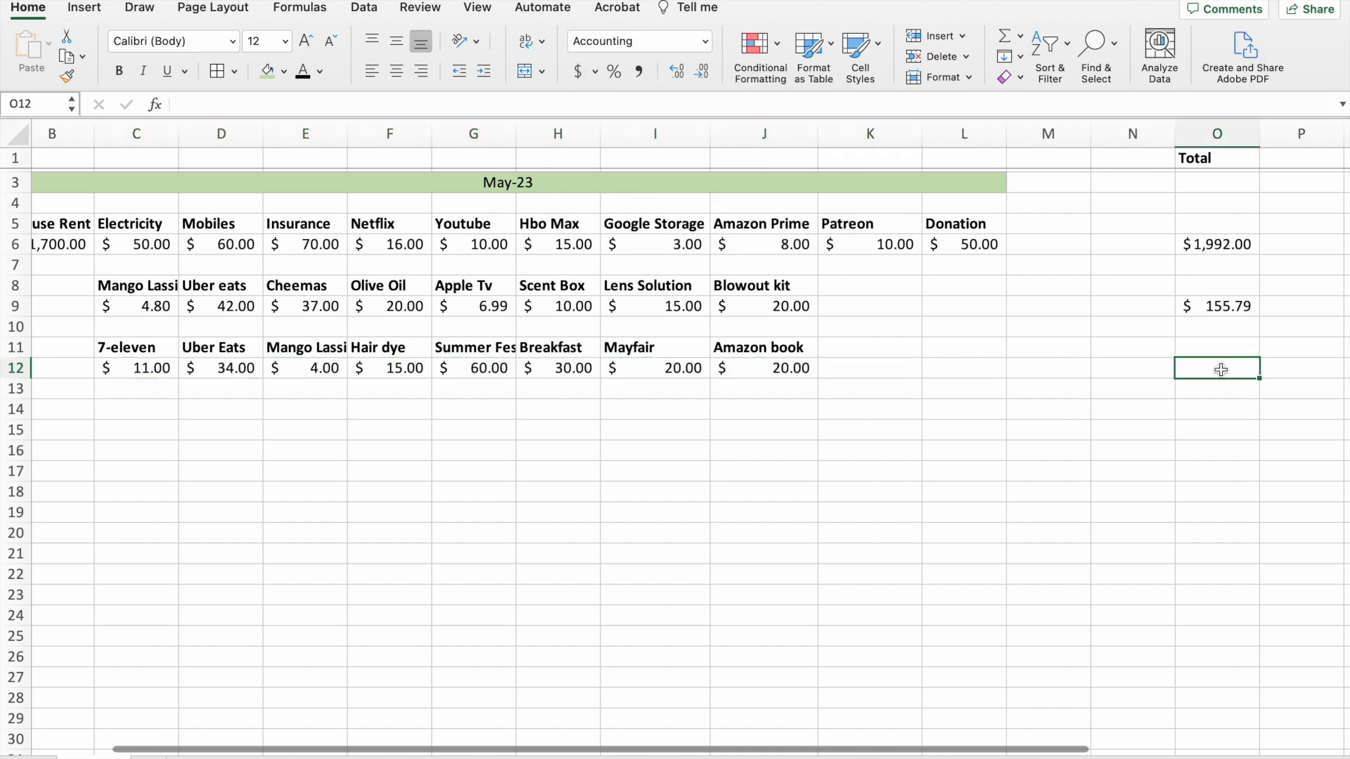
click(1010, 37)
key(Return)
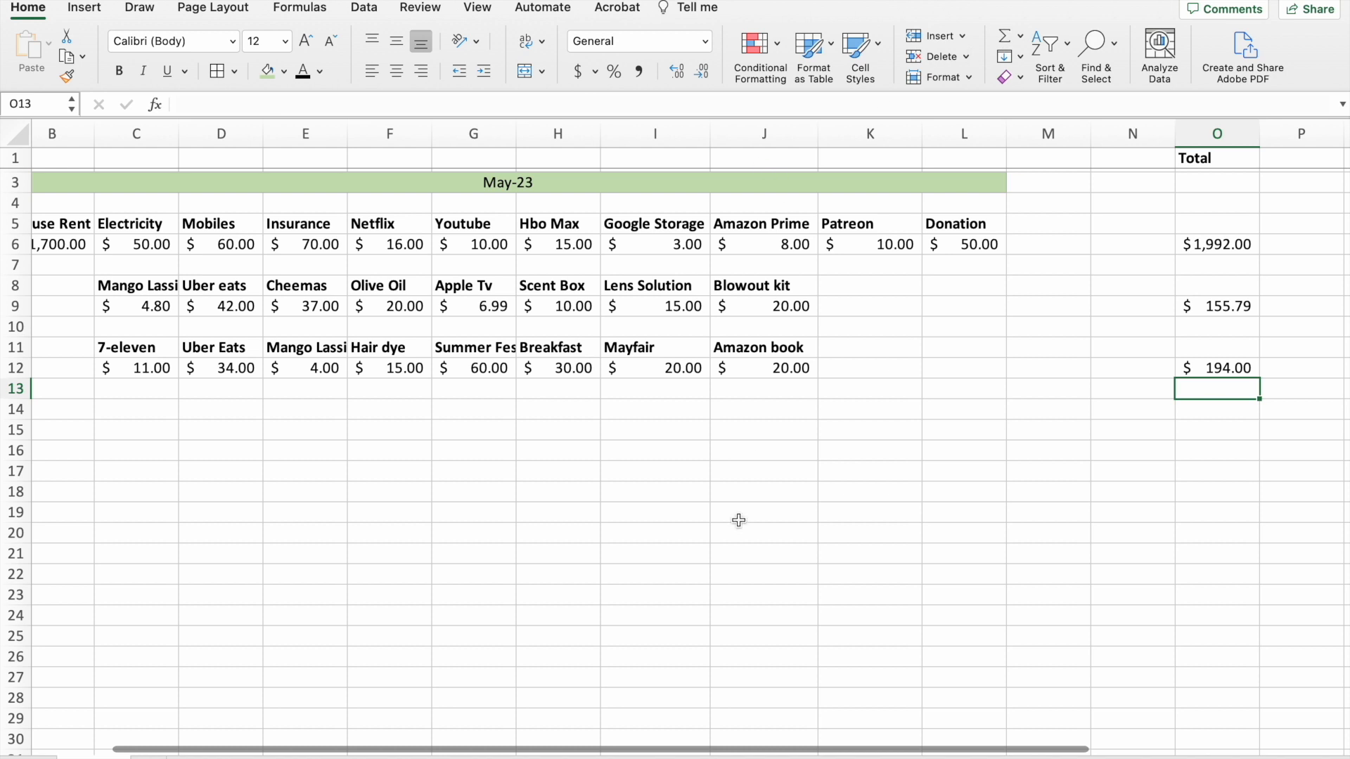
Enter the labels Week 3 in A14 and Week 4 in A17.
scroll(739, 521, left, 2)
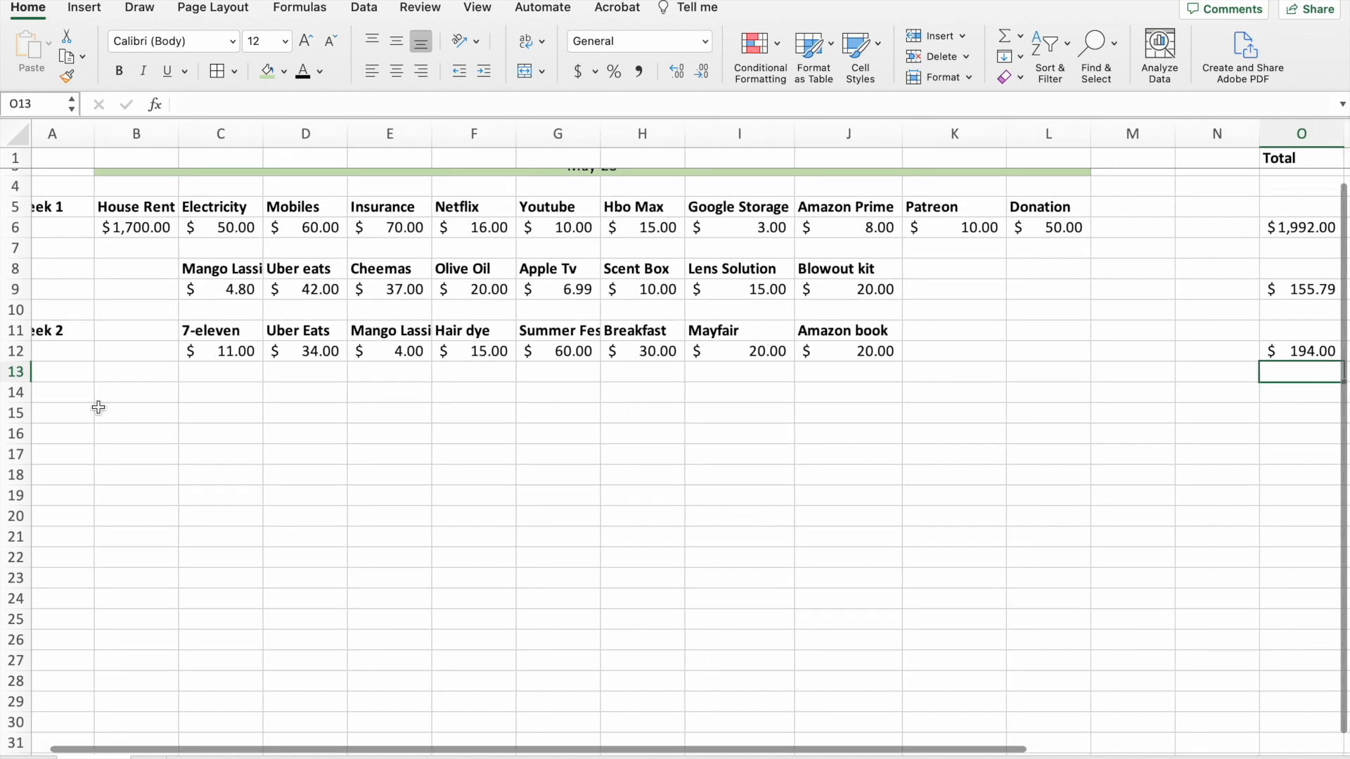
click(56, 398)
text(Week 3)
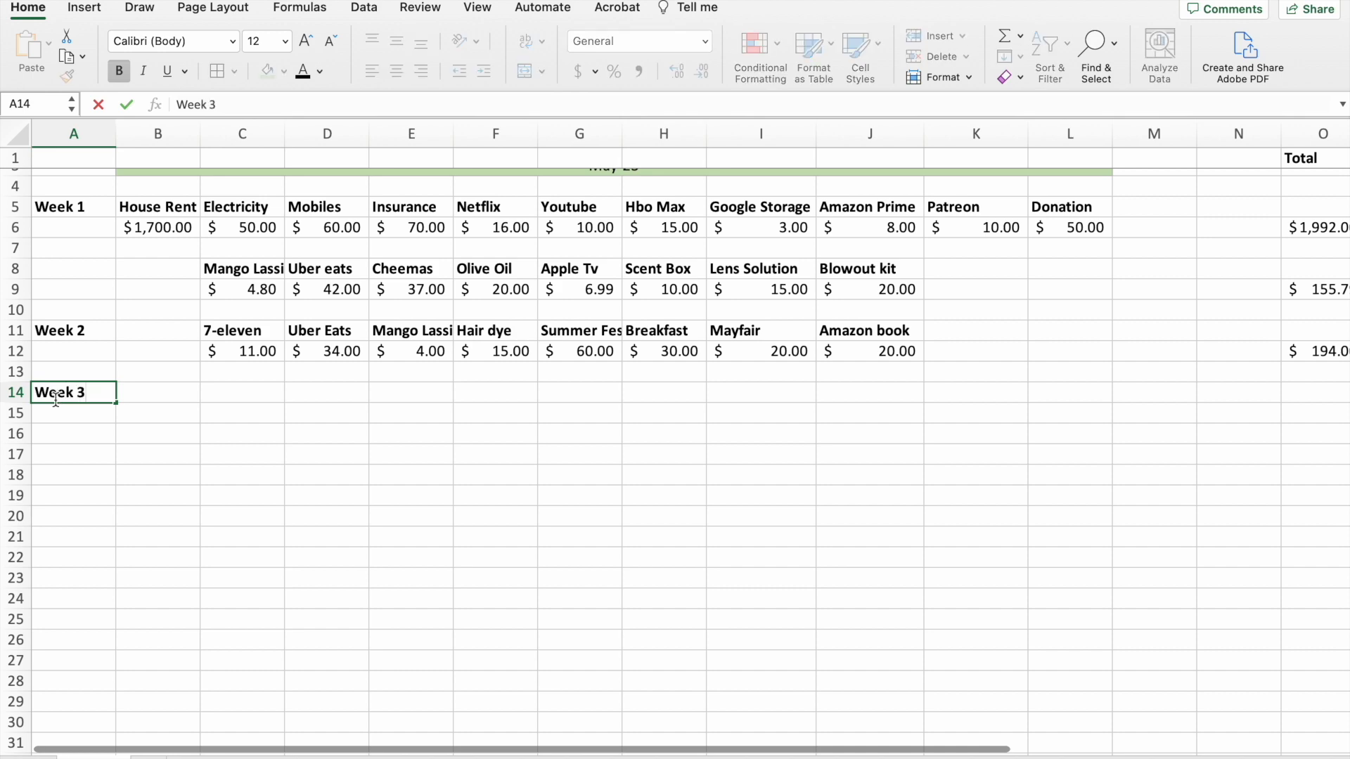
click(57, 440)
text(Wee)
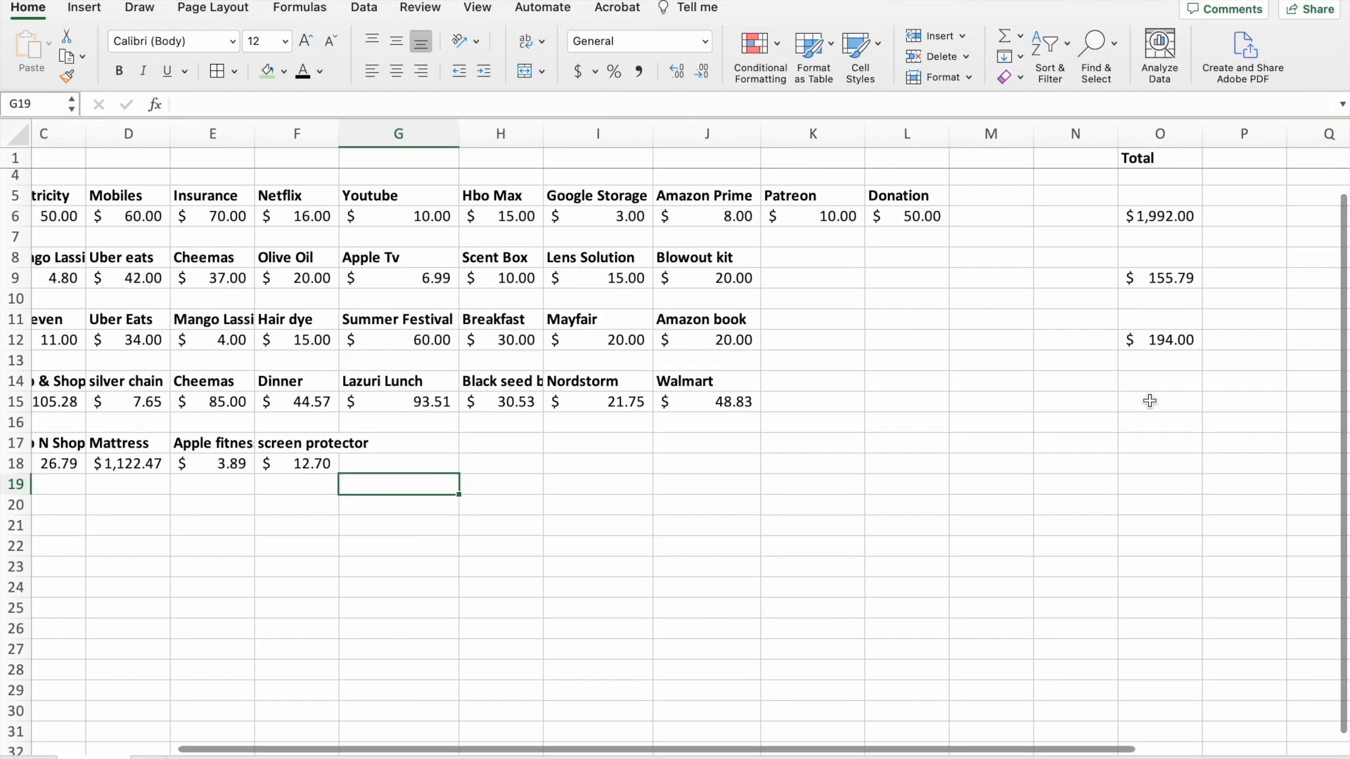
Insert an AutoSum formula in O15 to total the Week 3 expenses.
click(1150, 401)
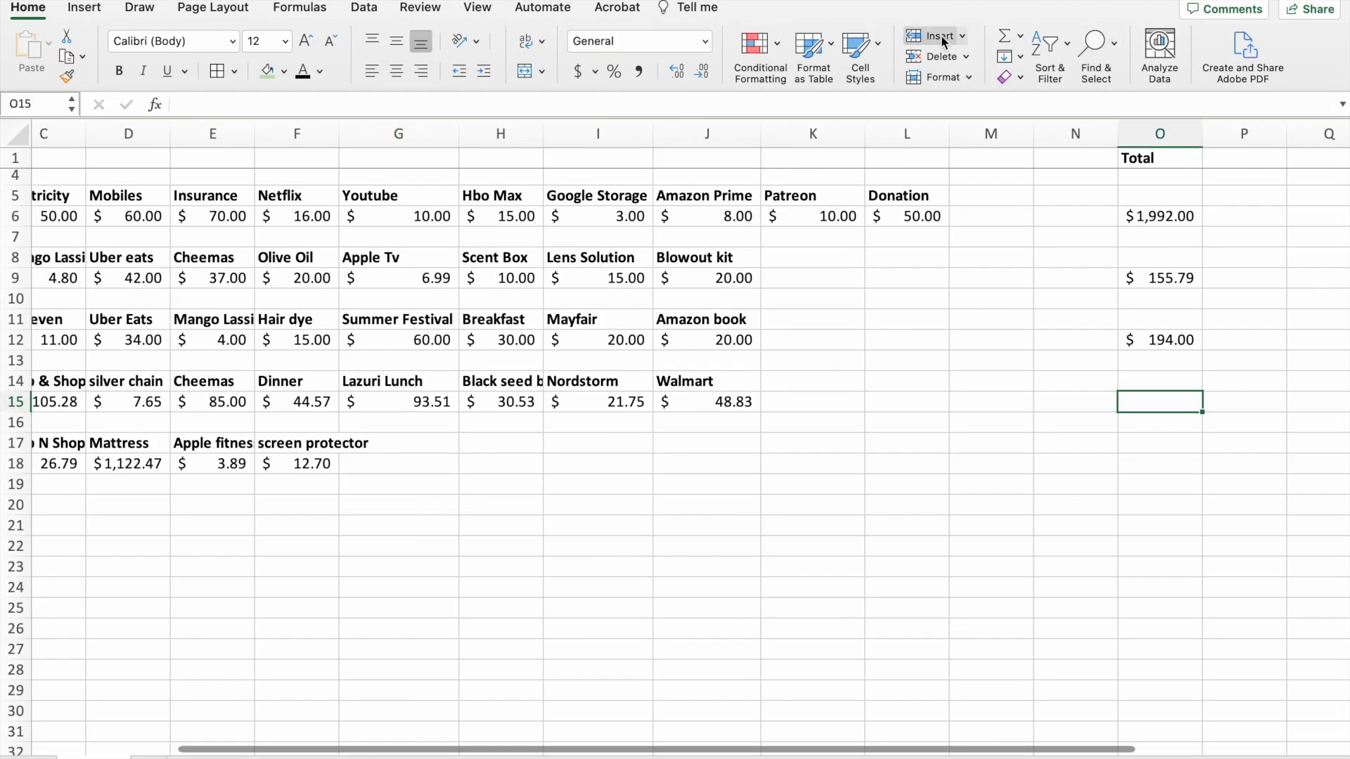
click(1004, 36)
key(Return)
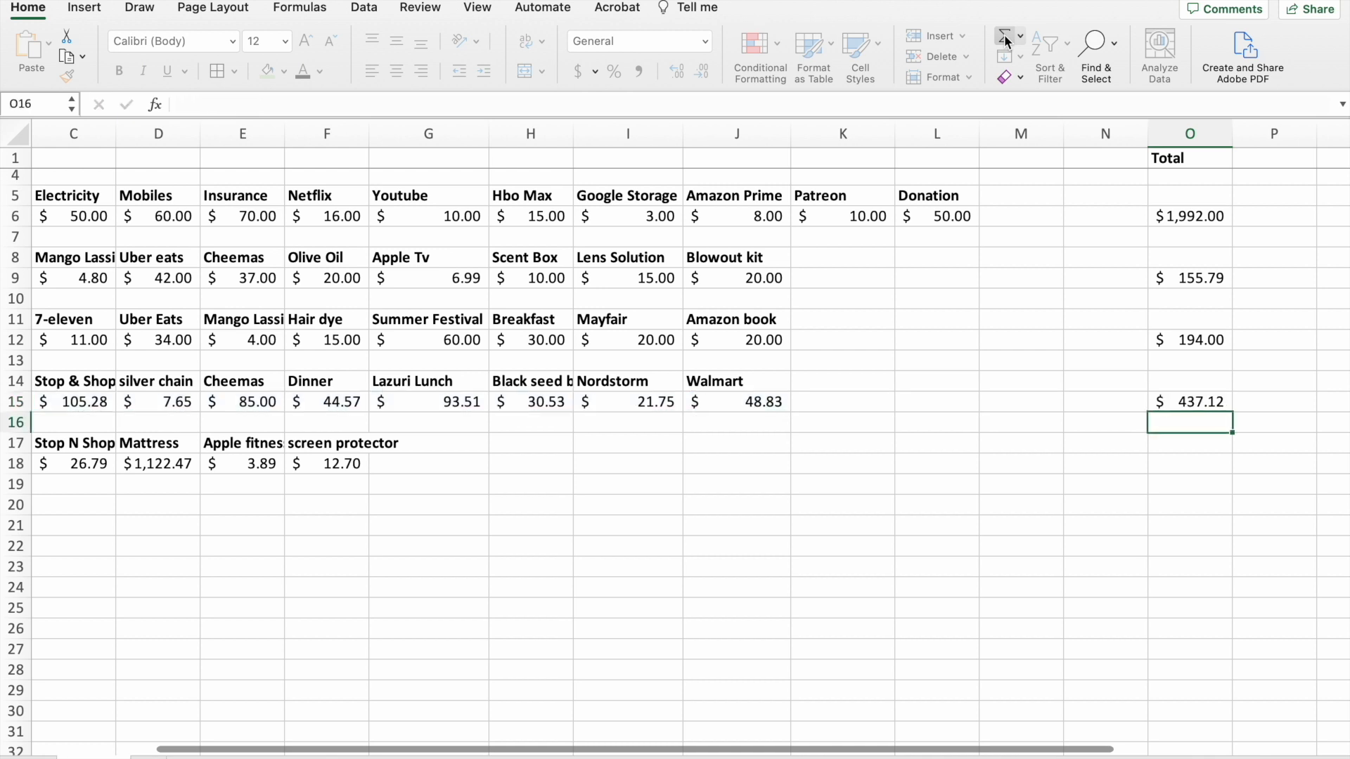
Insert an AutoSum formula in O18 to total the Week 4 expenses.
click(1183, 482)
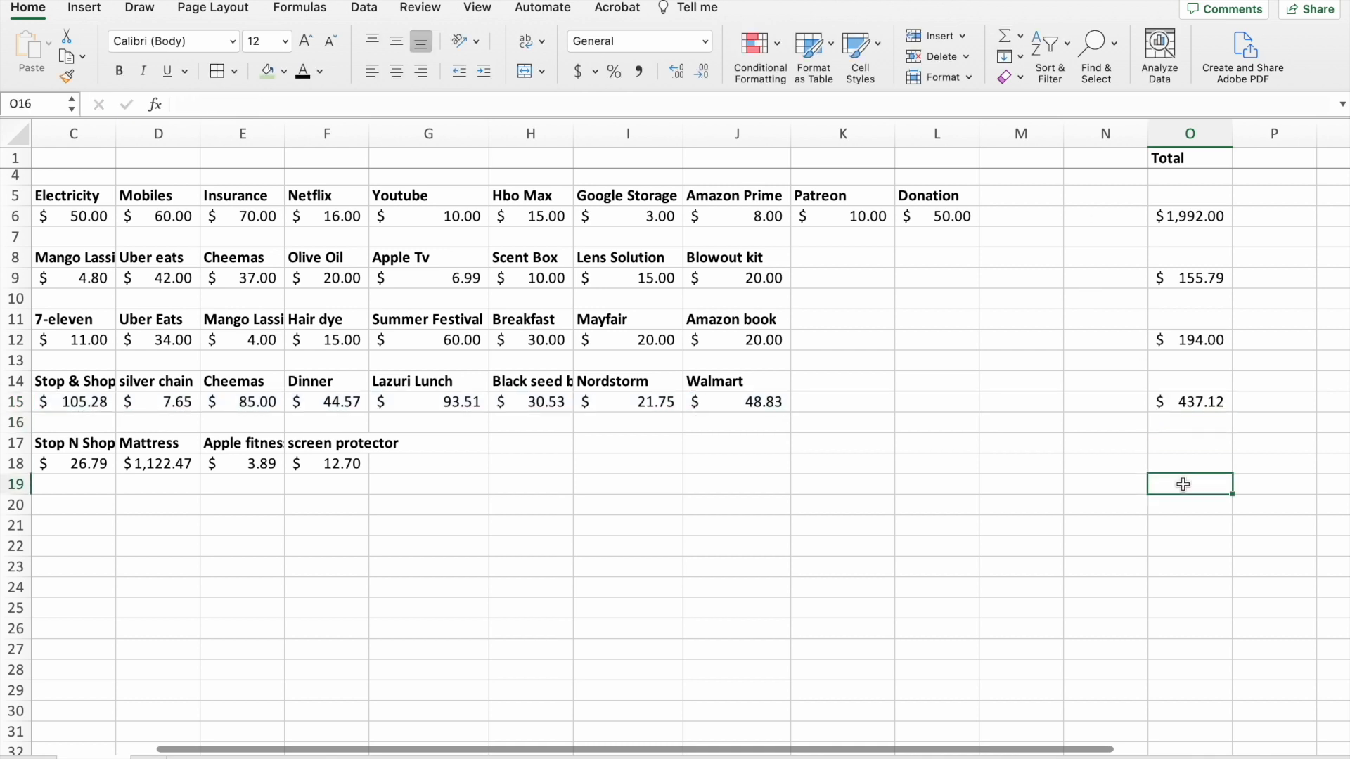
click(1189, 468)
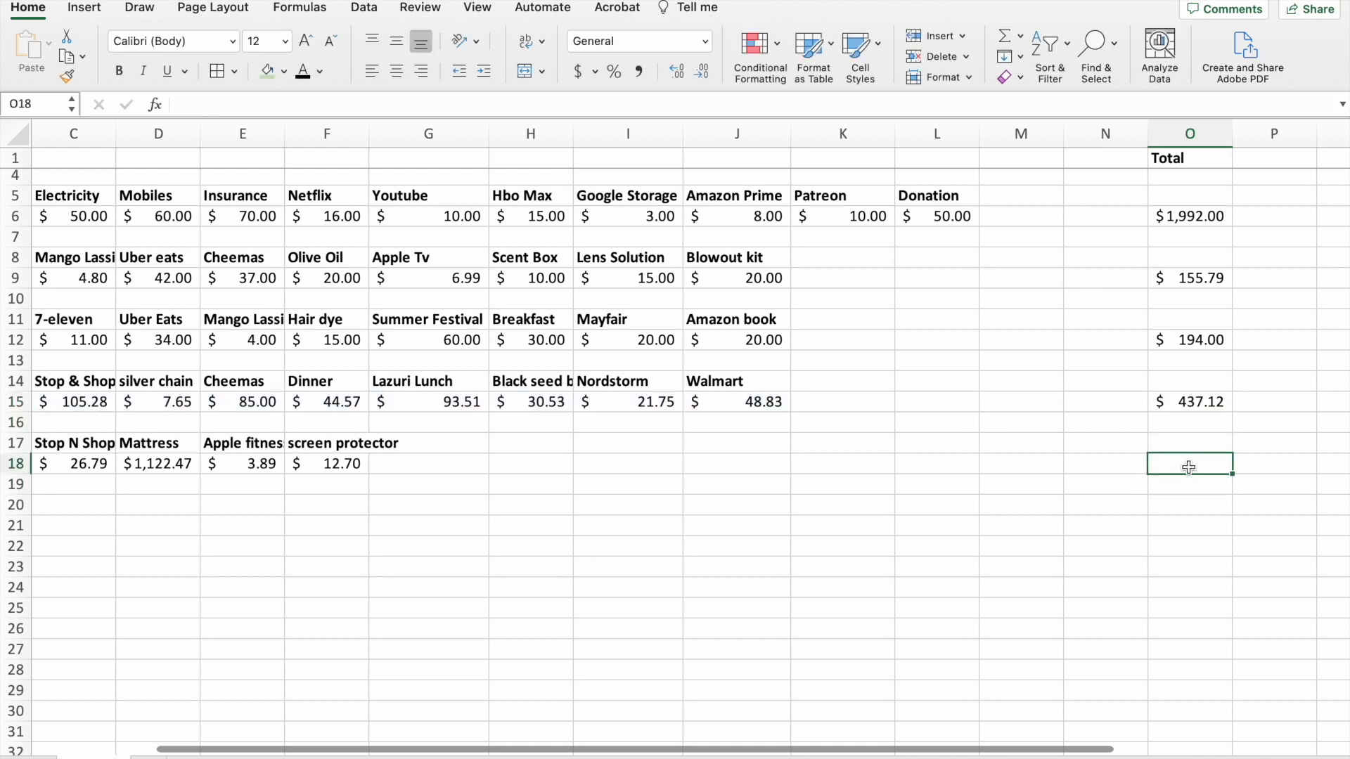
click(1004, 35)
key(Return)
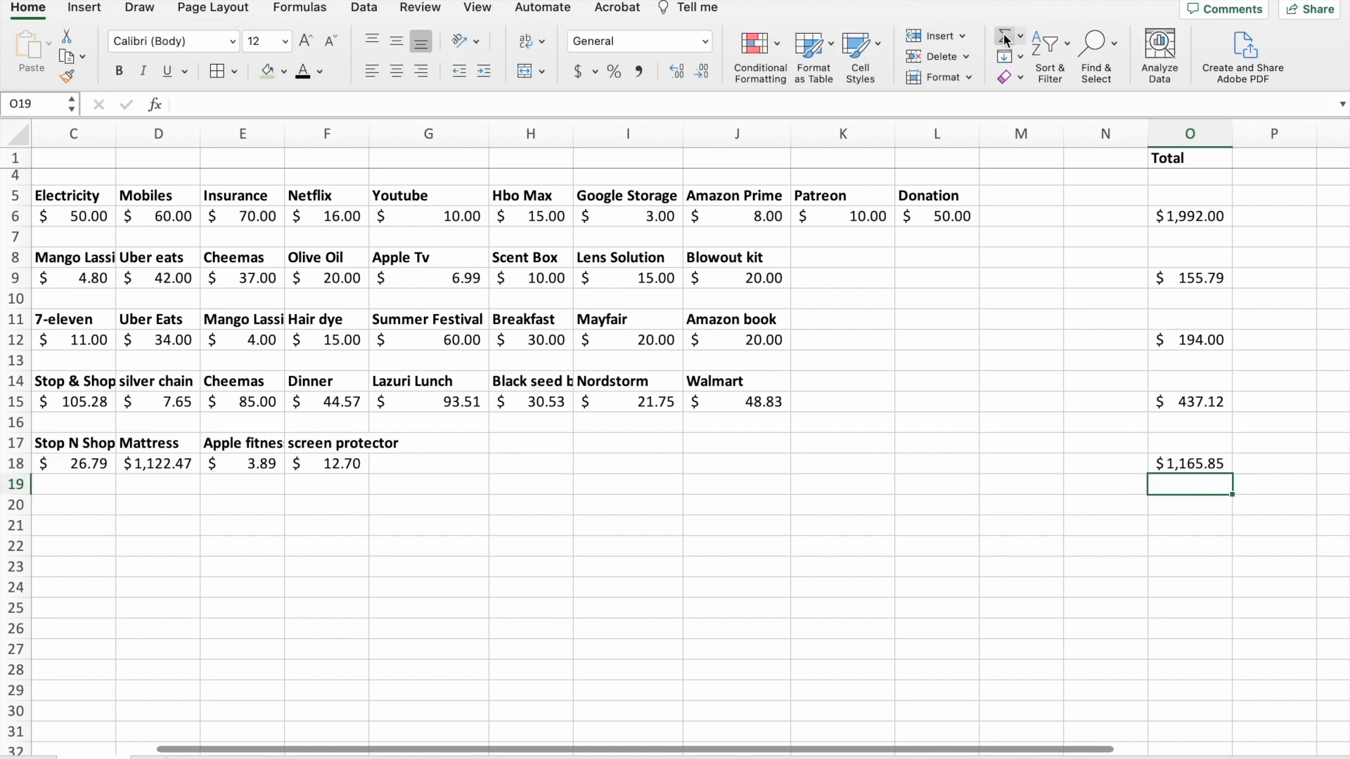
Fill the Week 1, Week 2, Week 3 and Week 4 labels in column A with light gray.
scroll(679, 182, left, 3)
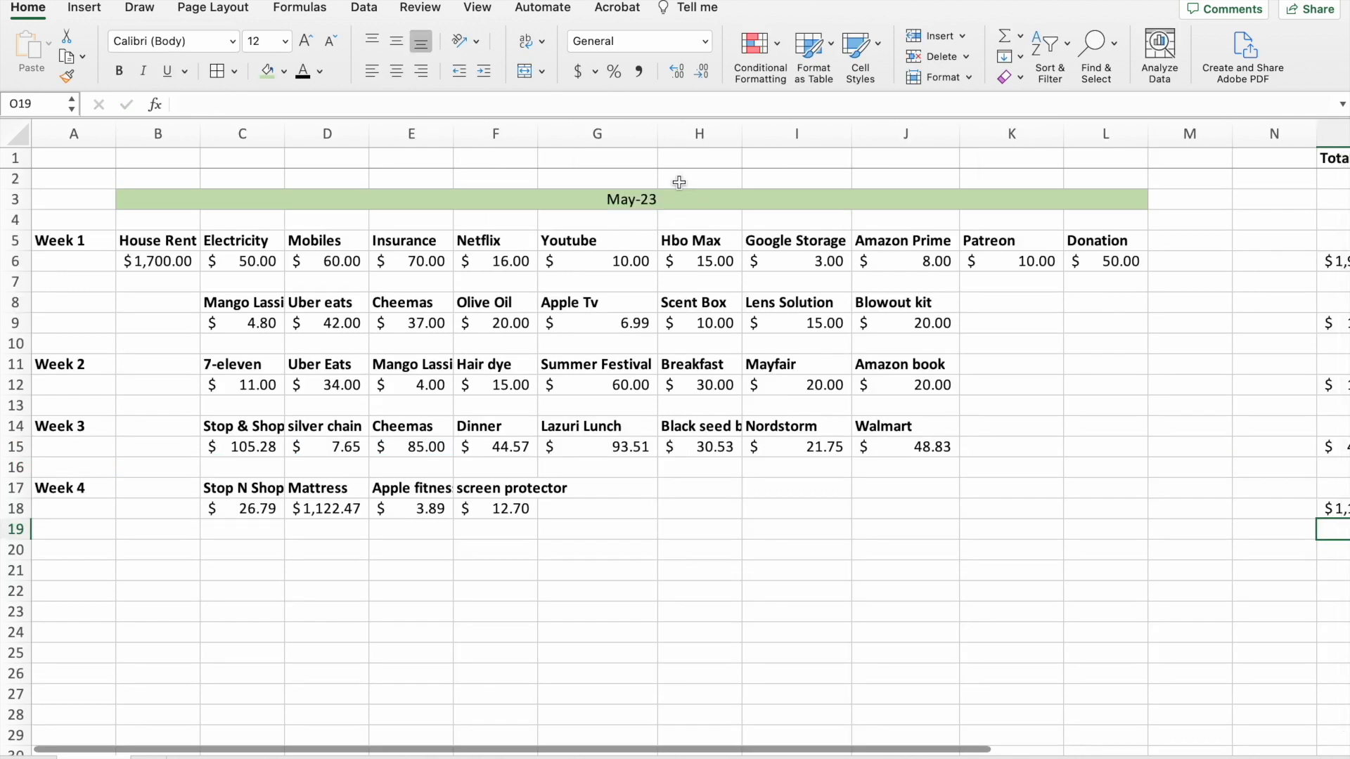
click(70, 244)
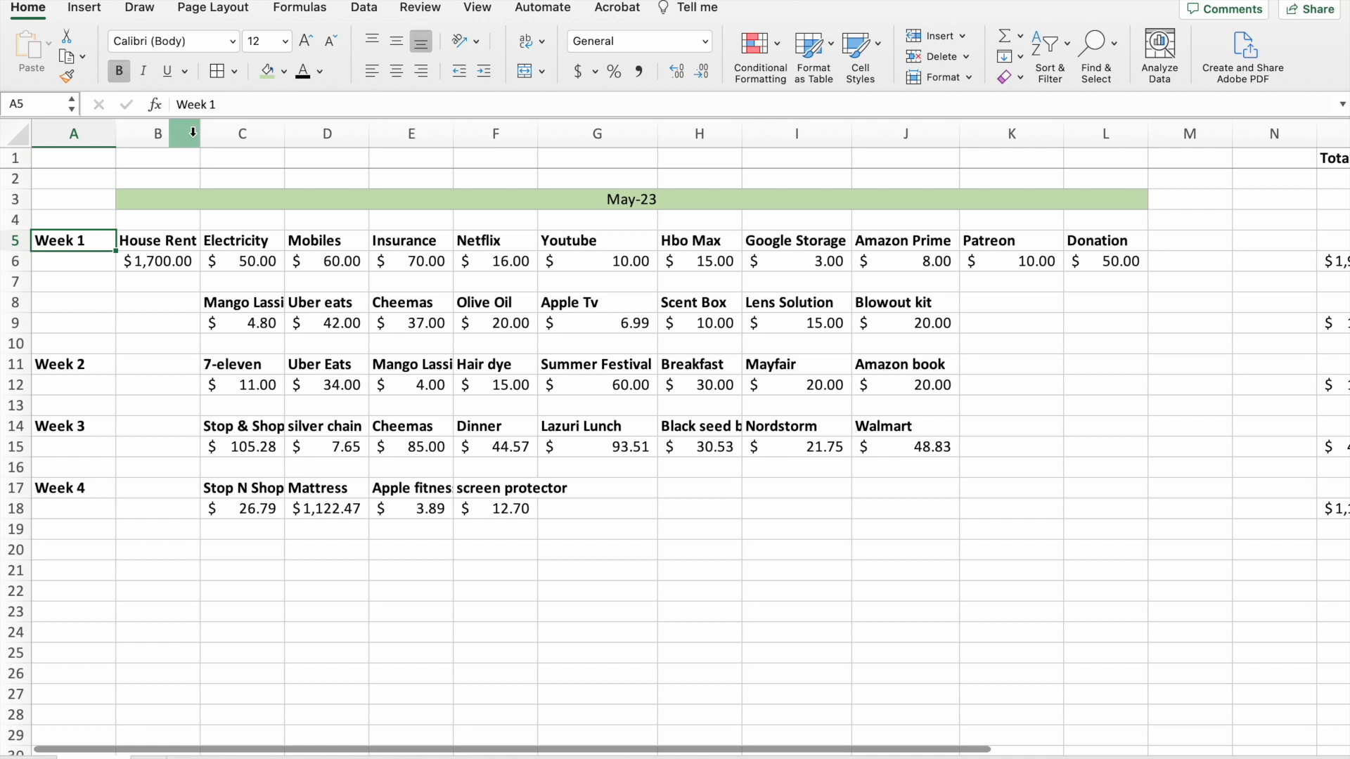
click(284, 71)
click(262, 196)
click(66, 324)
click(66, 365)
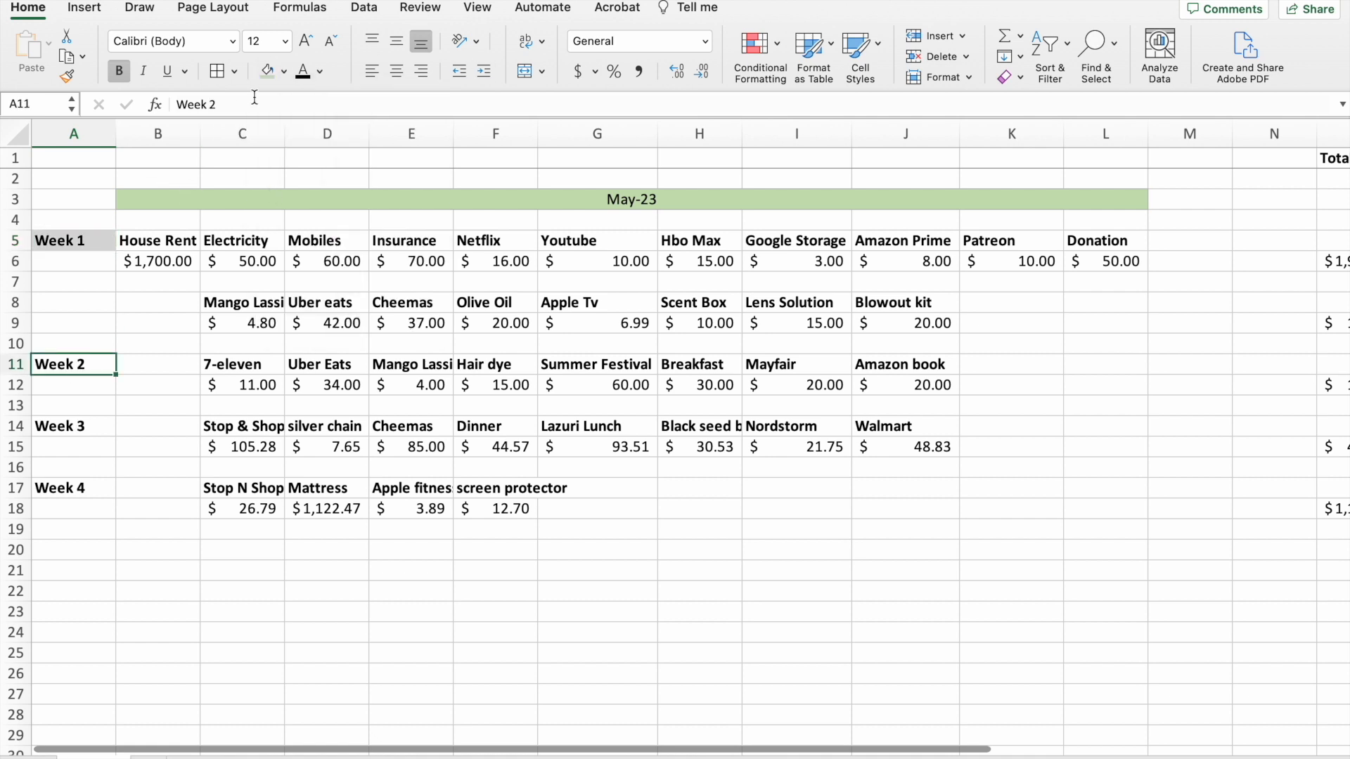
click(266, 71)
click(65, 426)
click(266, 71)
click(58, 488)
click(267, 71)
Fill the House Rent heading in B5 with a light orange theme color.
click(176, 242)
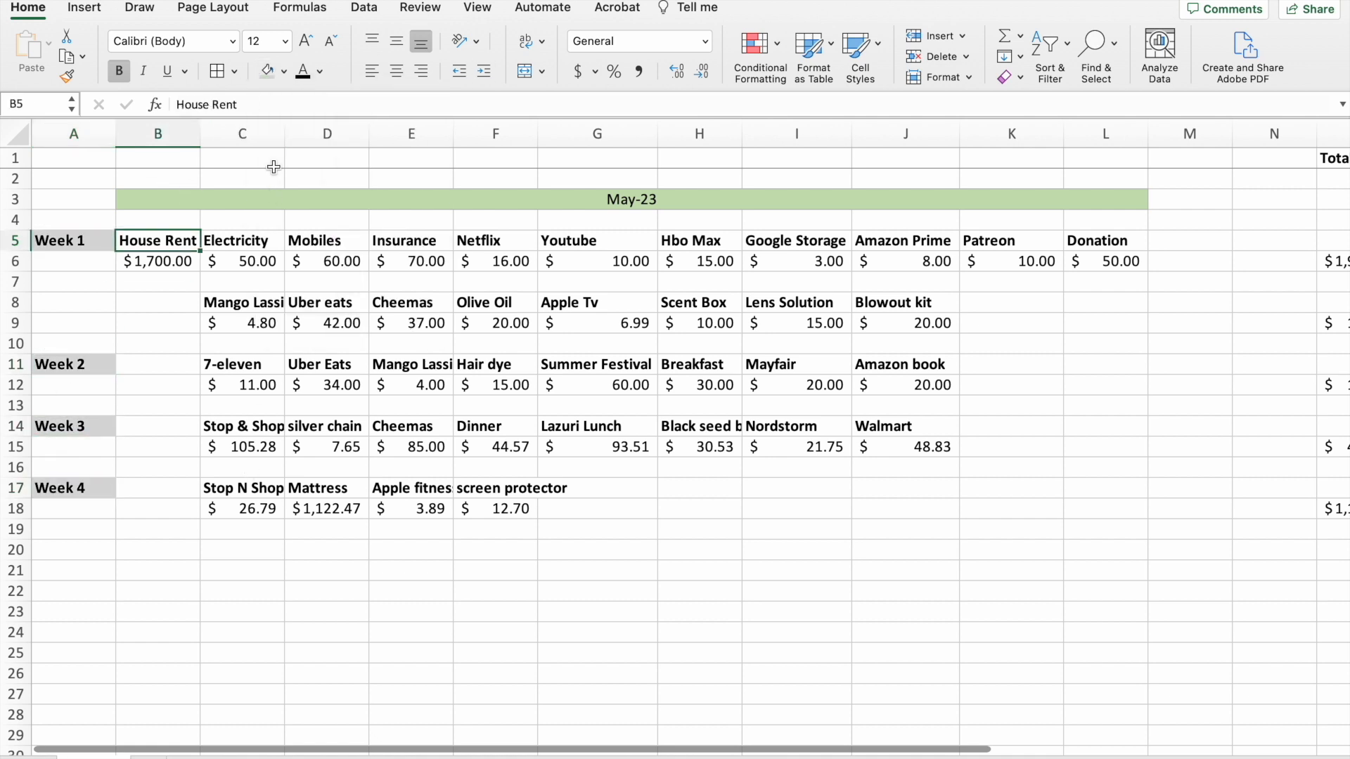
click(284, 71)
click(356, 175)
Fill the Electricity heading in C5 with a light yellow theme color.
click(239, 240)
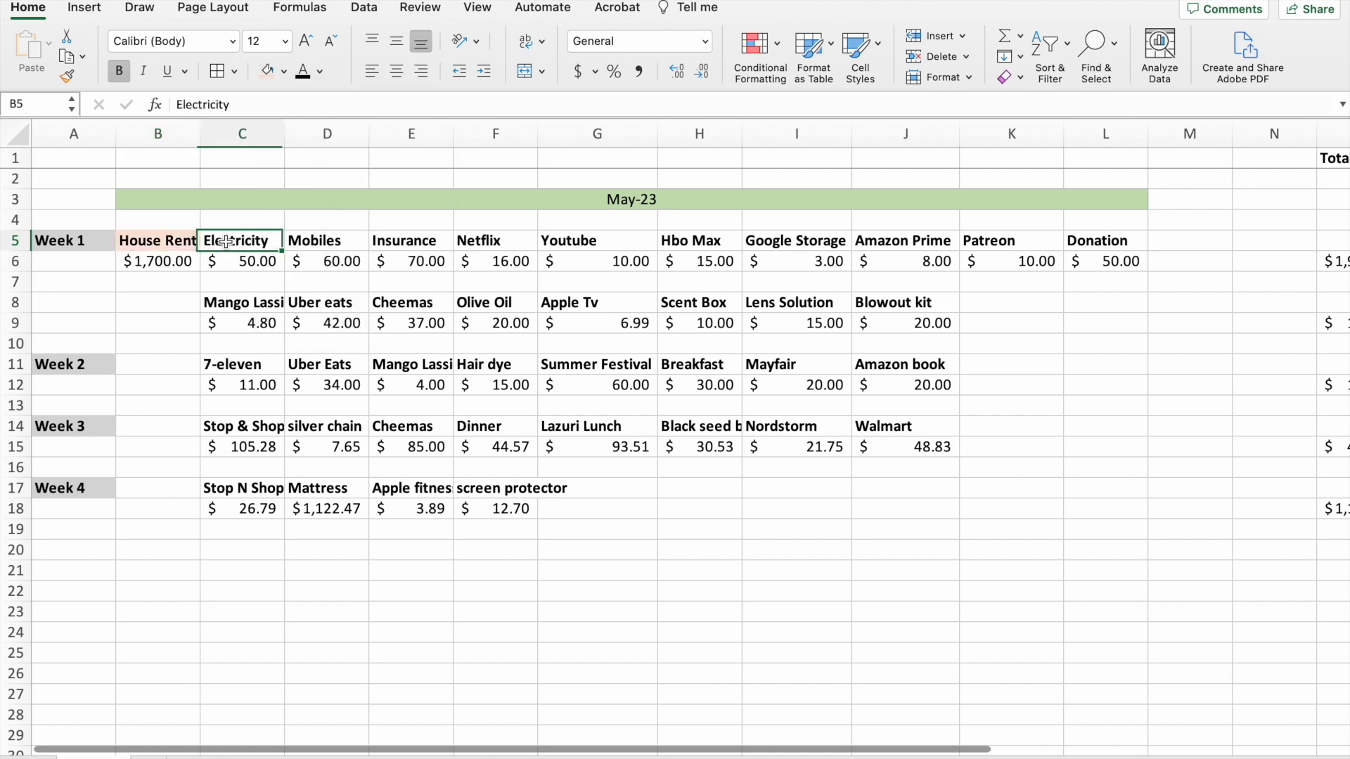
click(284, 71)
click(391, 176)
Change the Electricity heading's fill to light green and fill the Donation heading in L5 with orange.
click(327, 364)
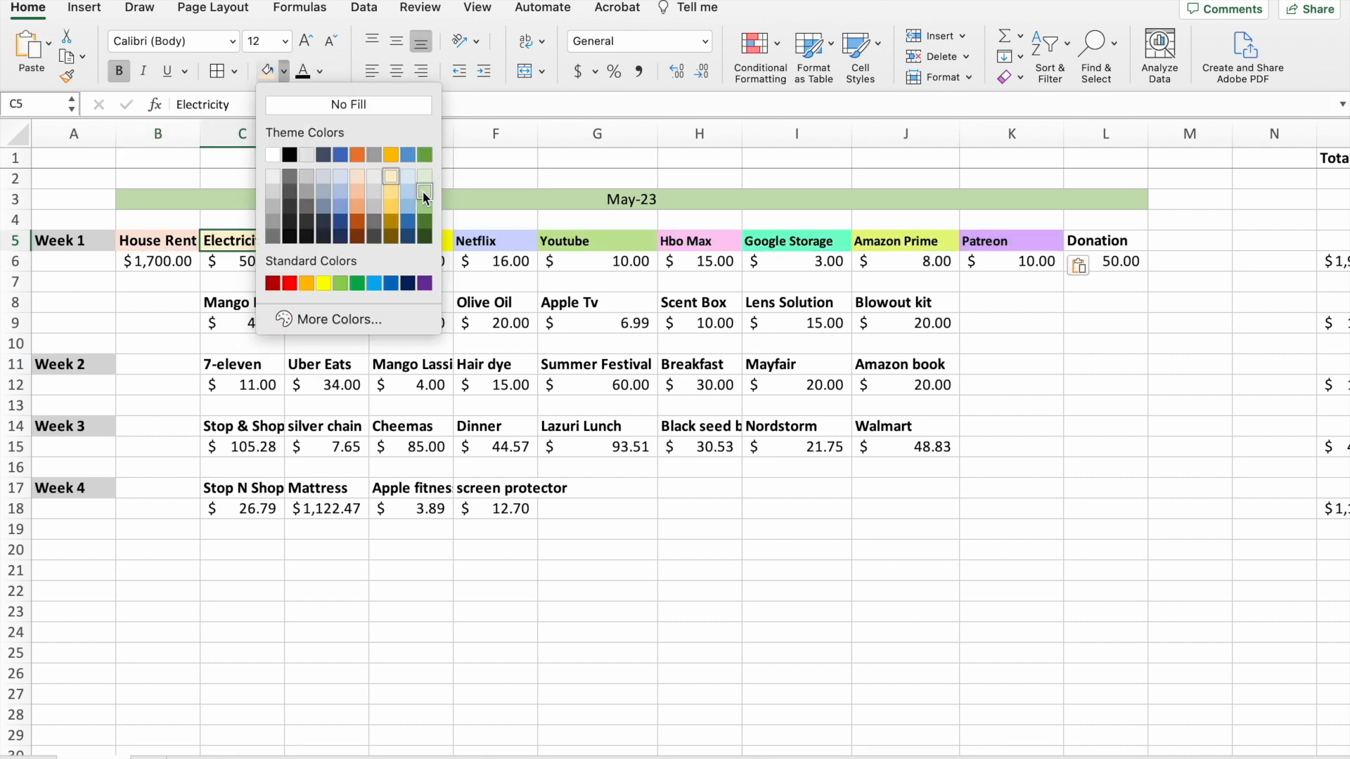
click(425, 194)
click(1089, 242)
click(286, 71)
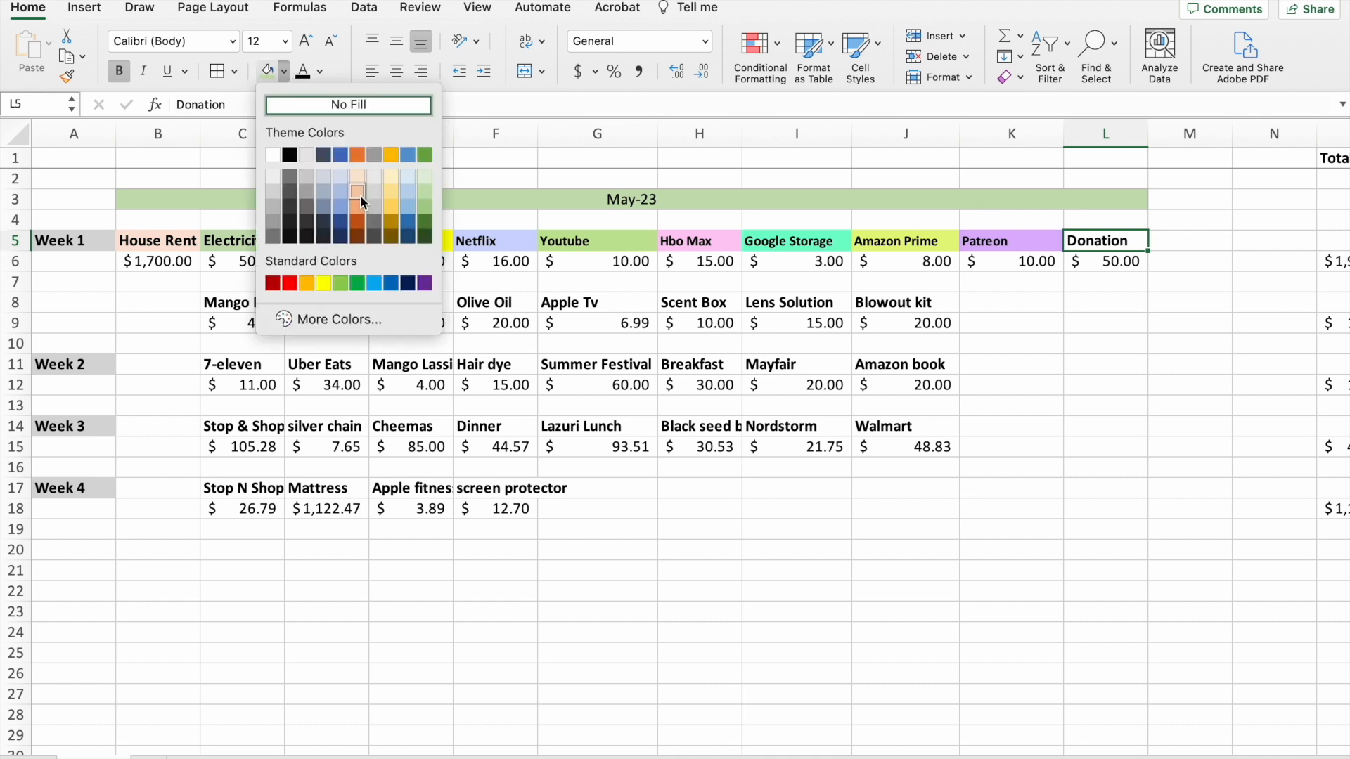
click(370, 197)
click(882, 497)
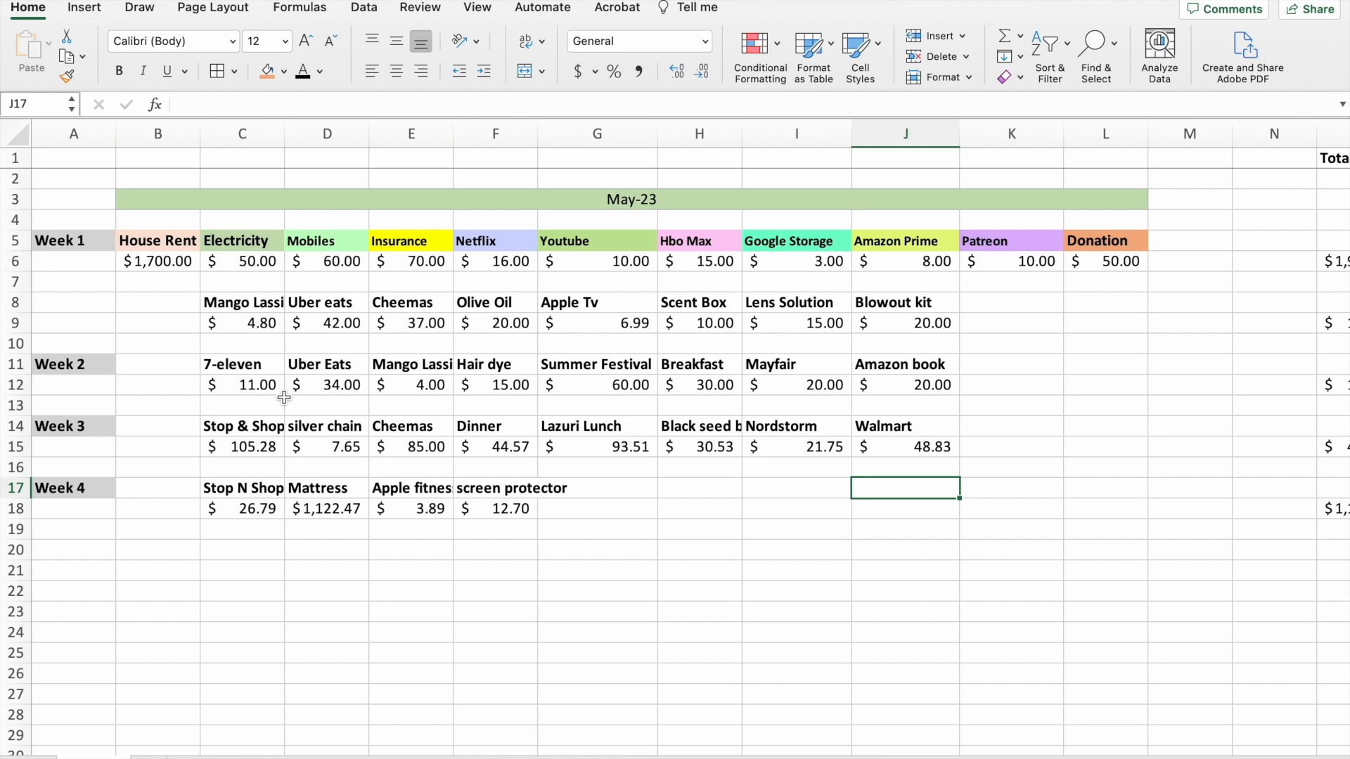
Fill the headings Stop & Shop in C14, Stop N Shop in C17 and Cheemas in E14 with the standard light green.
click(235, 429)
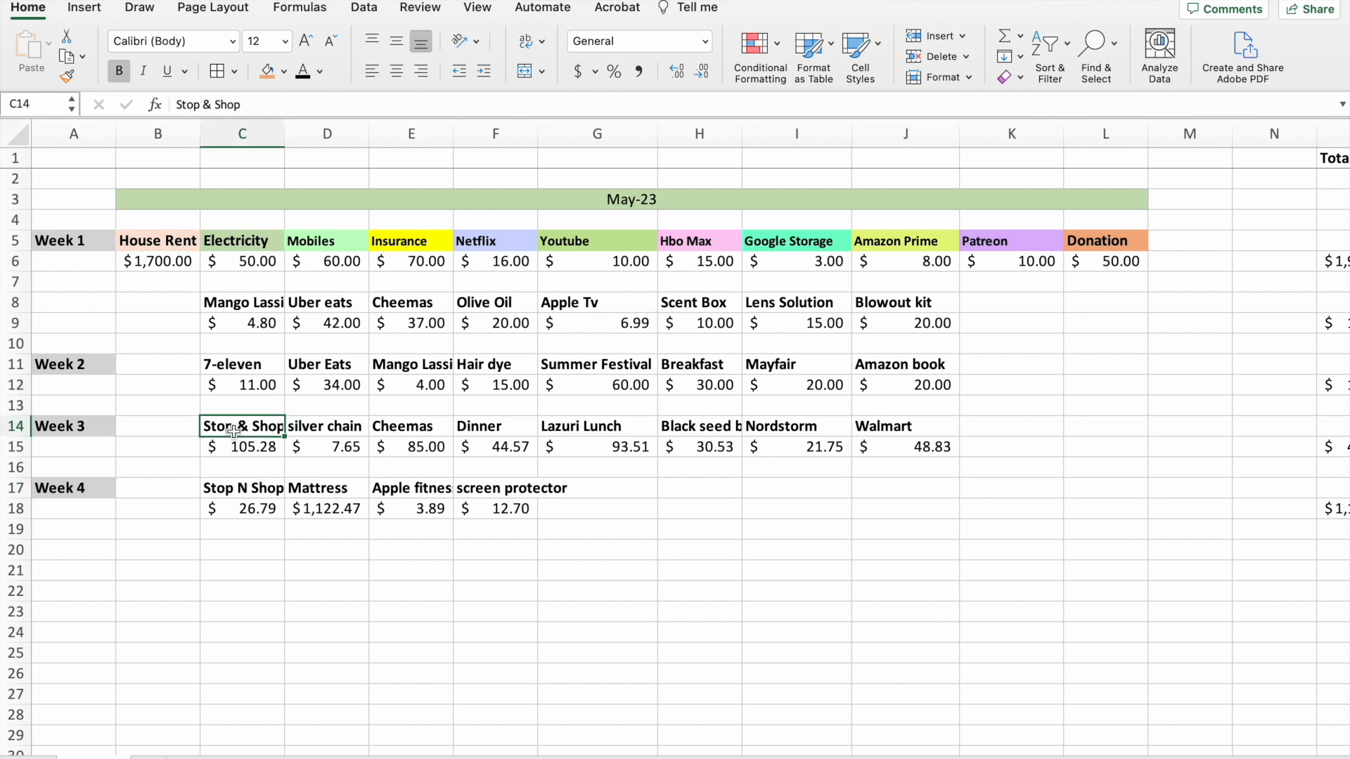
click(284, 71)
click(342, 284)
click(252, 485)
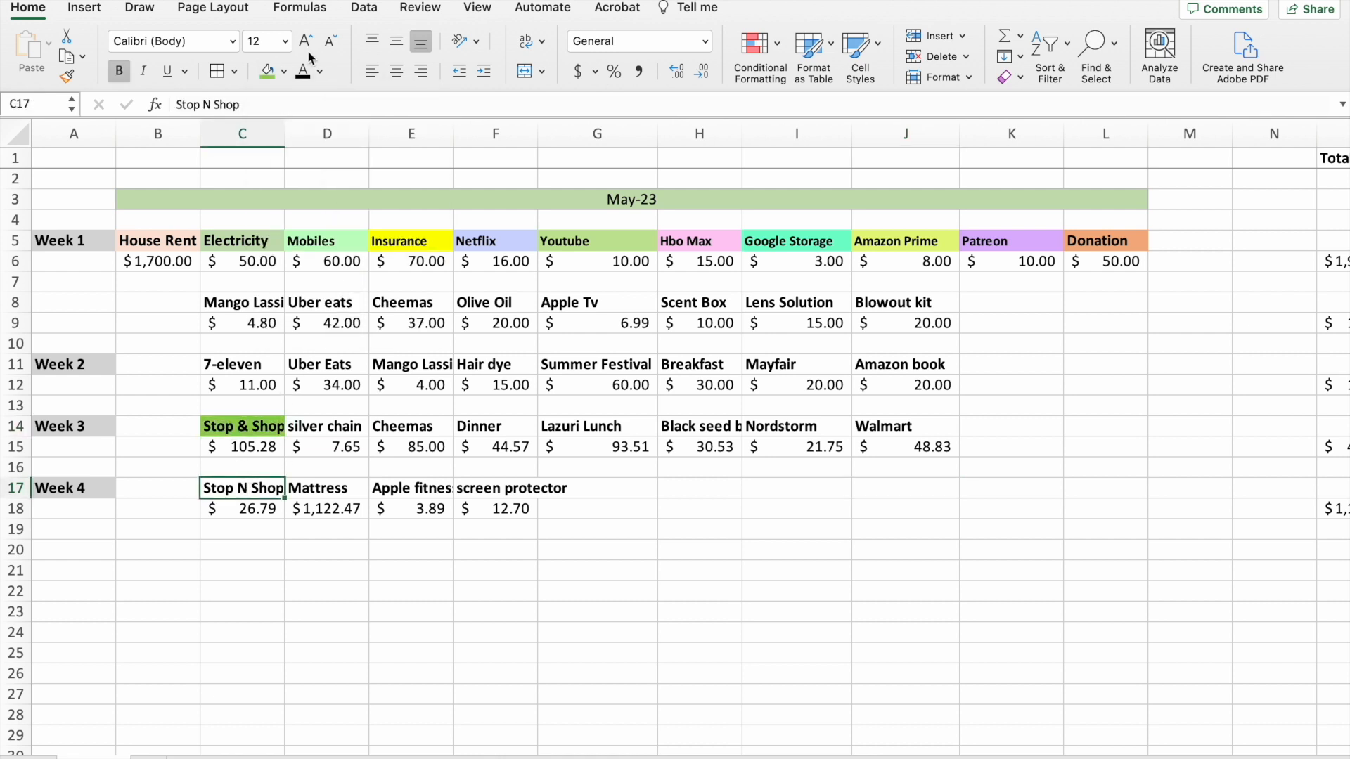
click(285, 72)
click(341, 283)
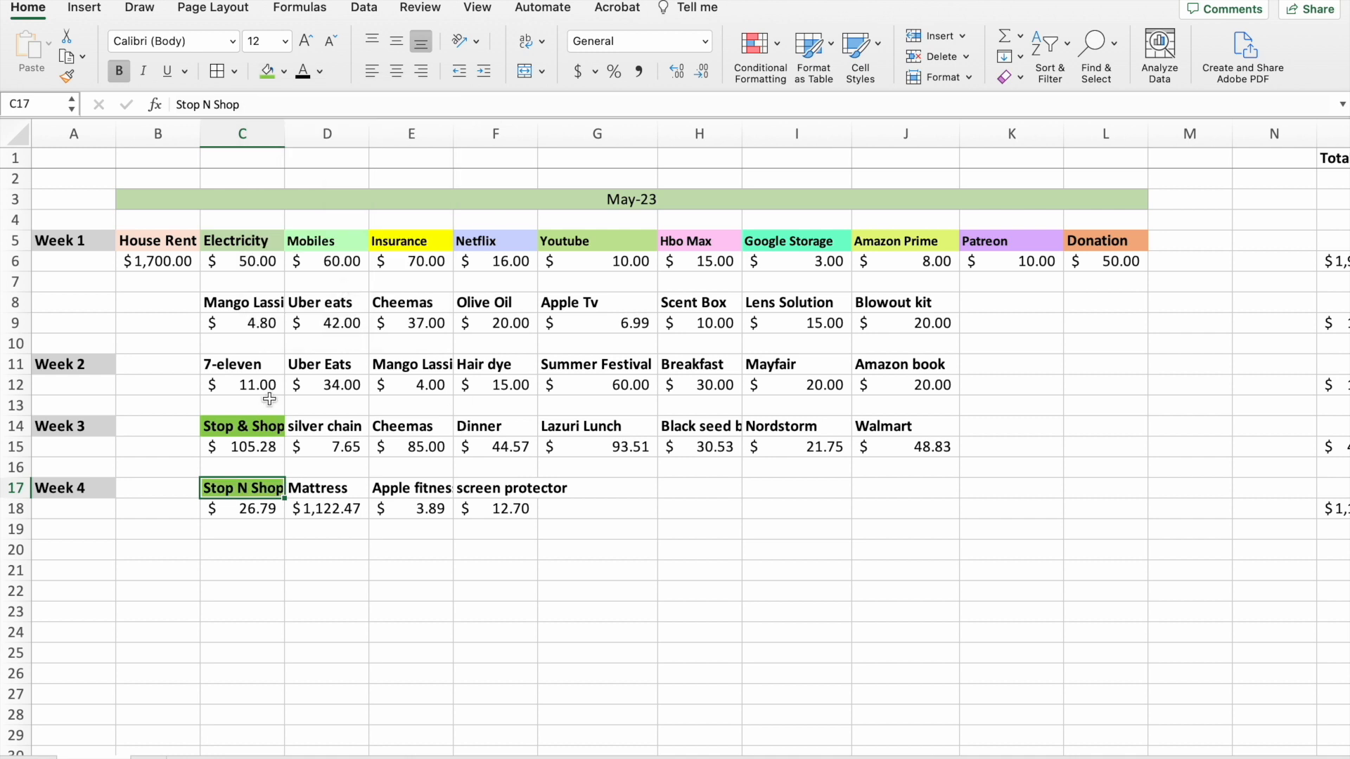
click(398, 430)
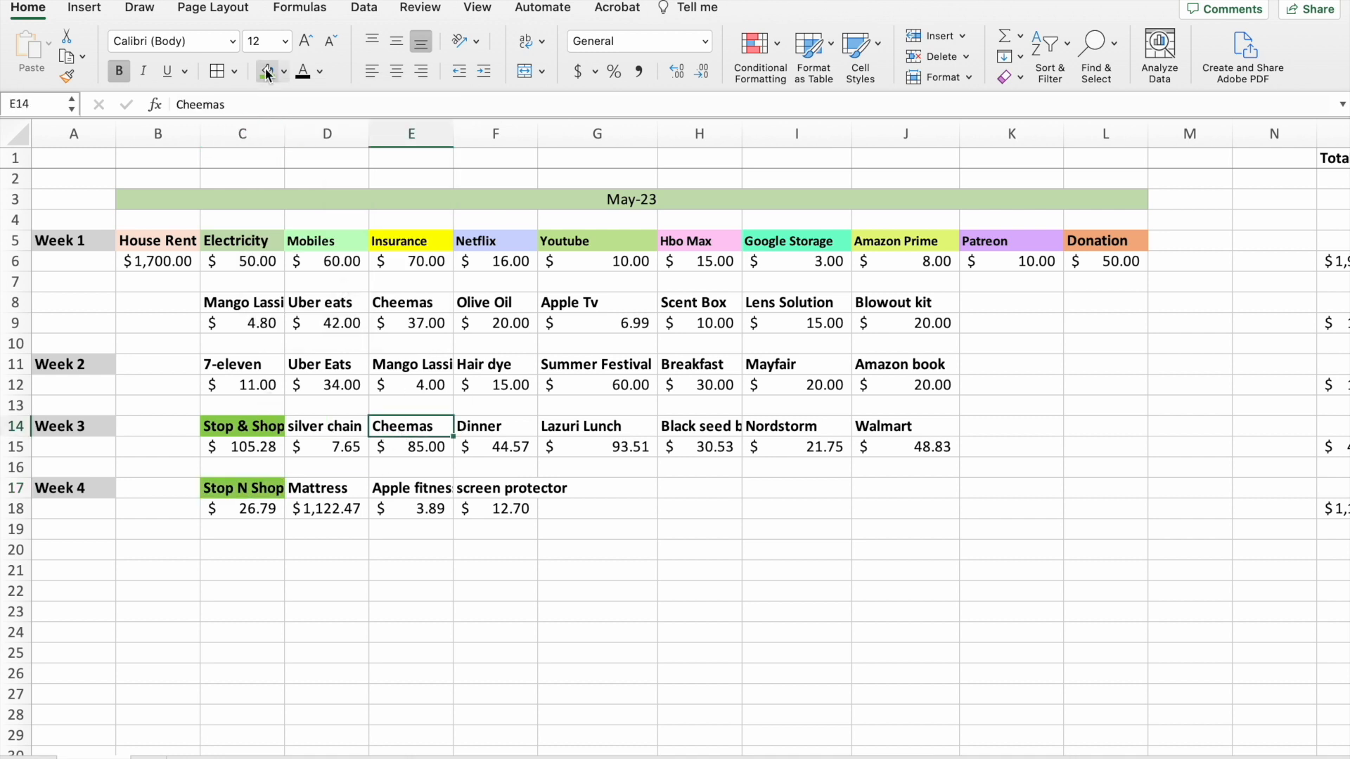
click(267, 72)
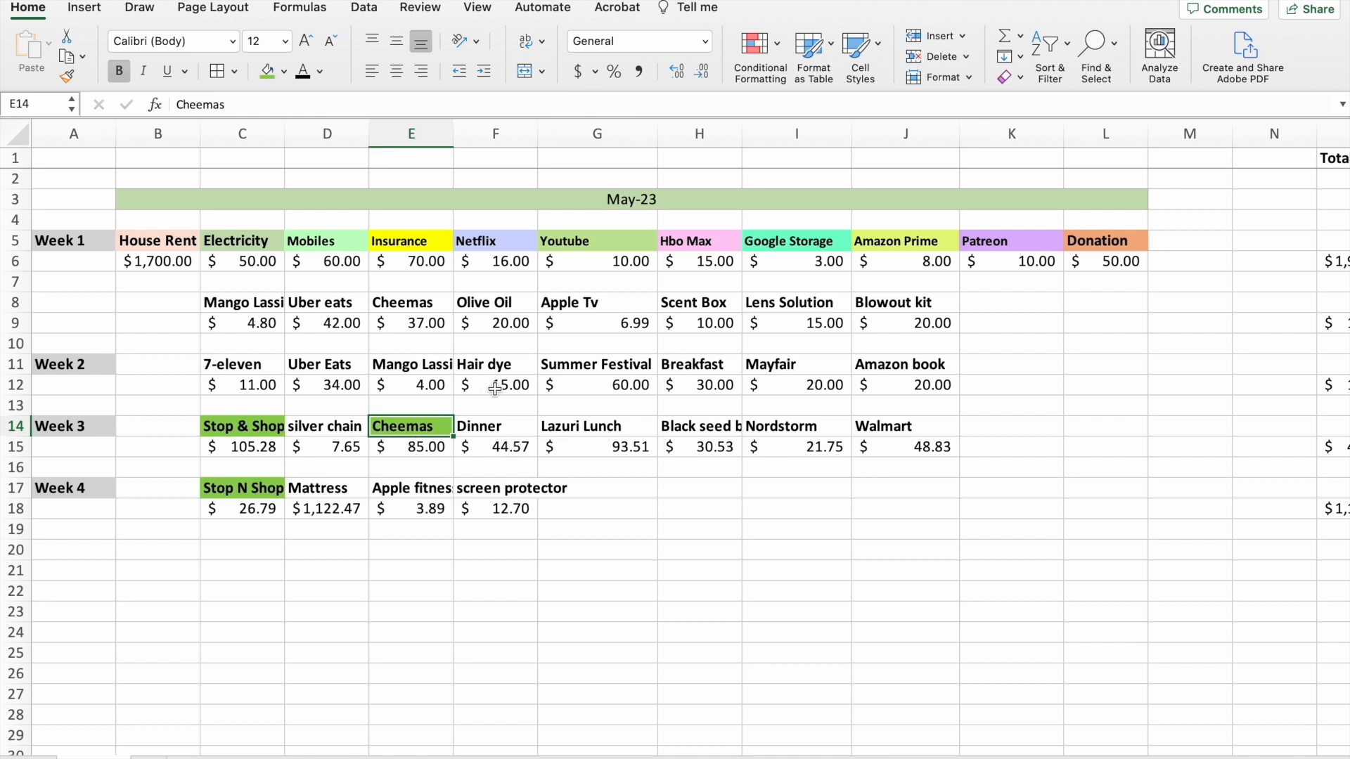
Fill the headings Walmart in J14, 7-eleven in C11 and Cheemas in E8 with the standard light green.
click(910, 424)
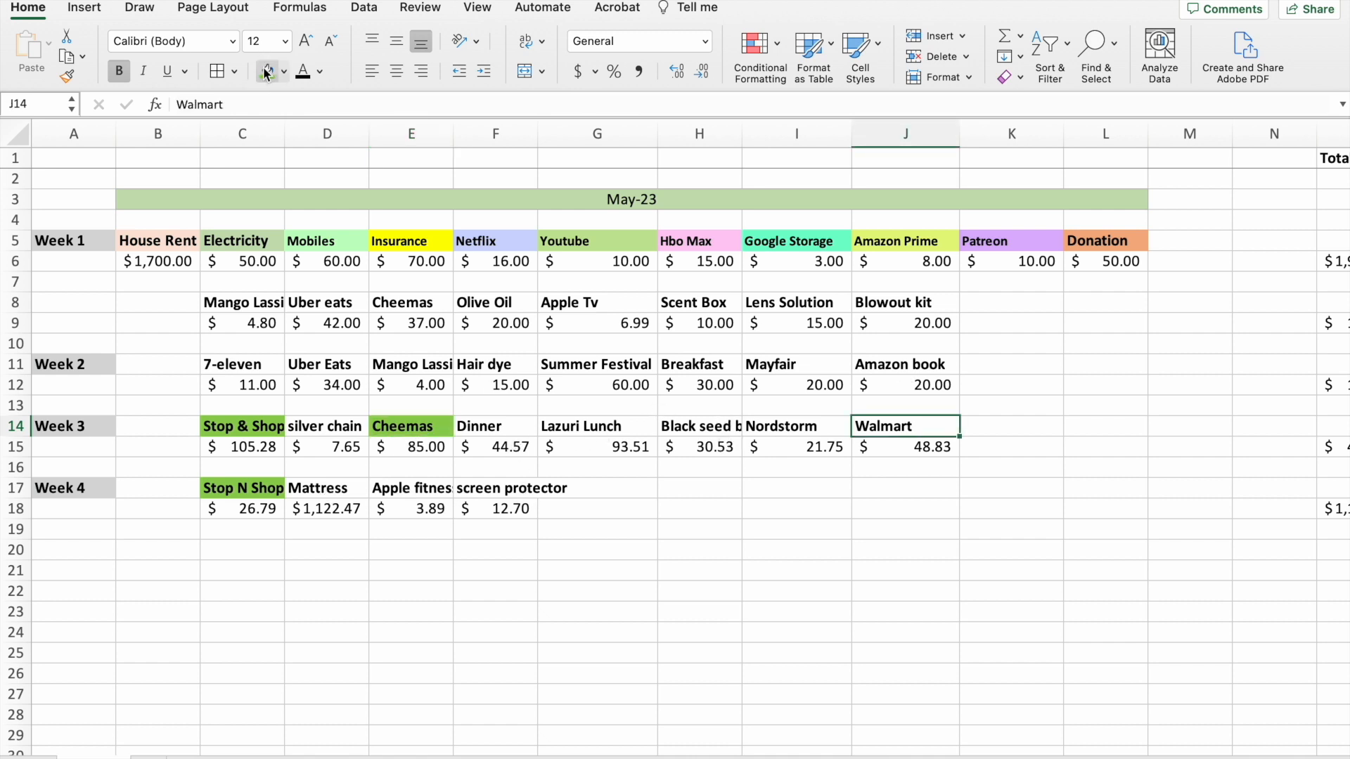
click(267, 72)
click(253, 362)
click(268, 73)
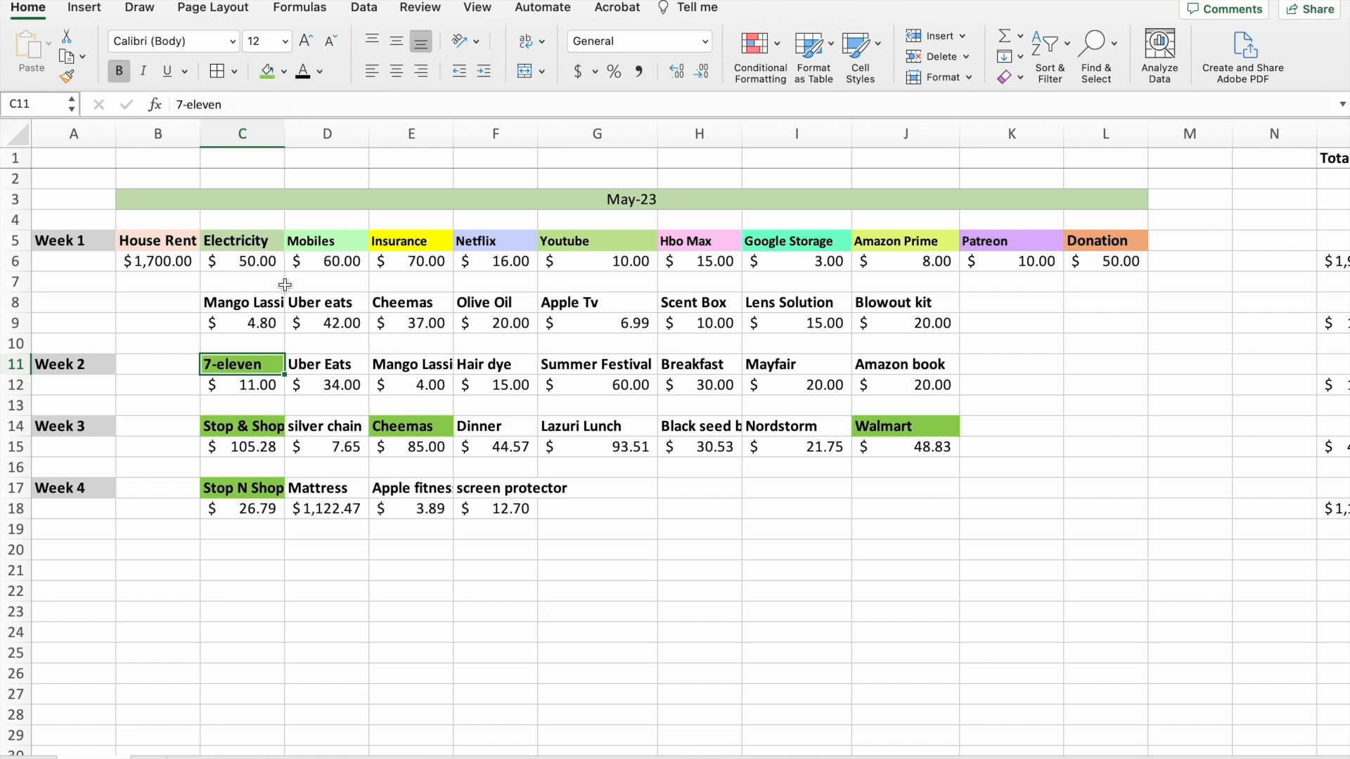
click(433, 306)
click(269, 73)
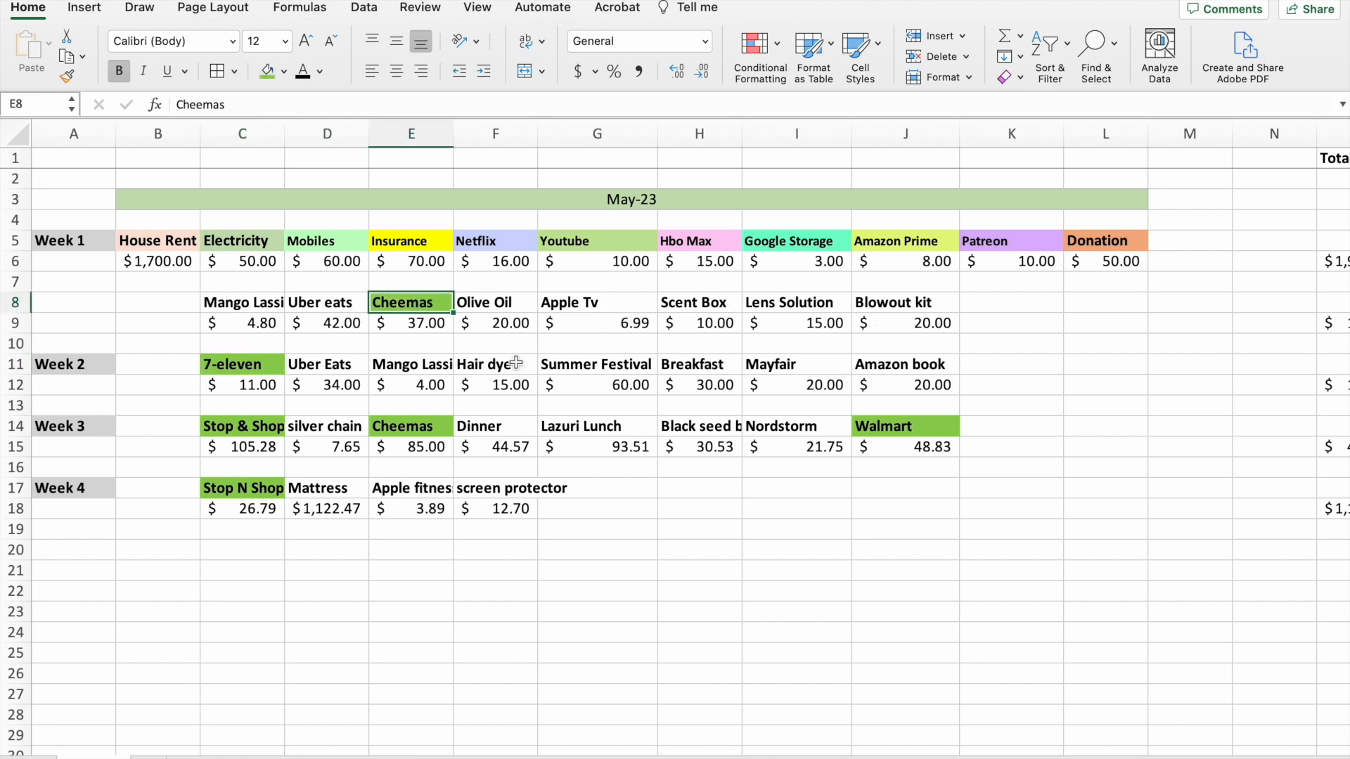
click(700, 529)
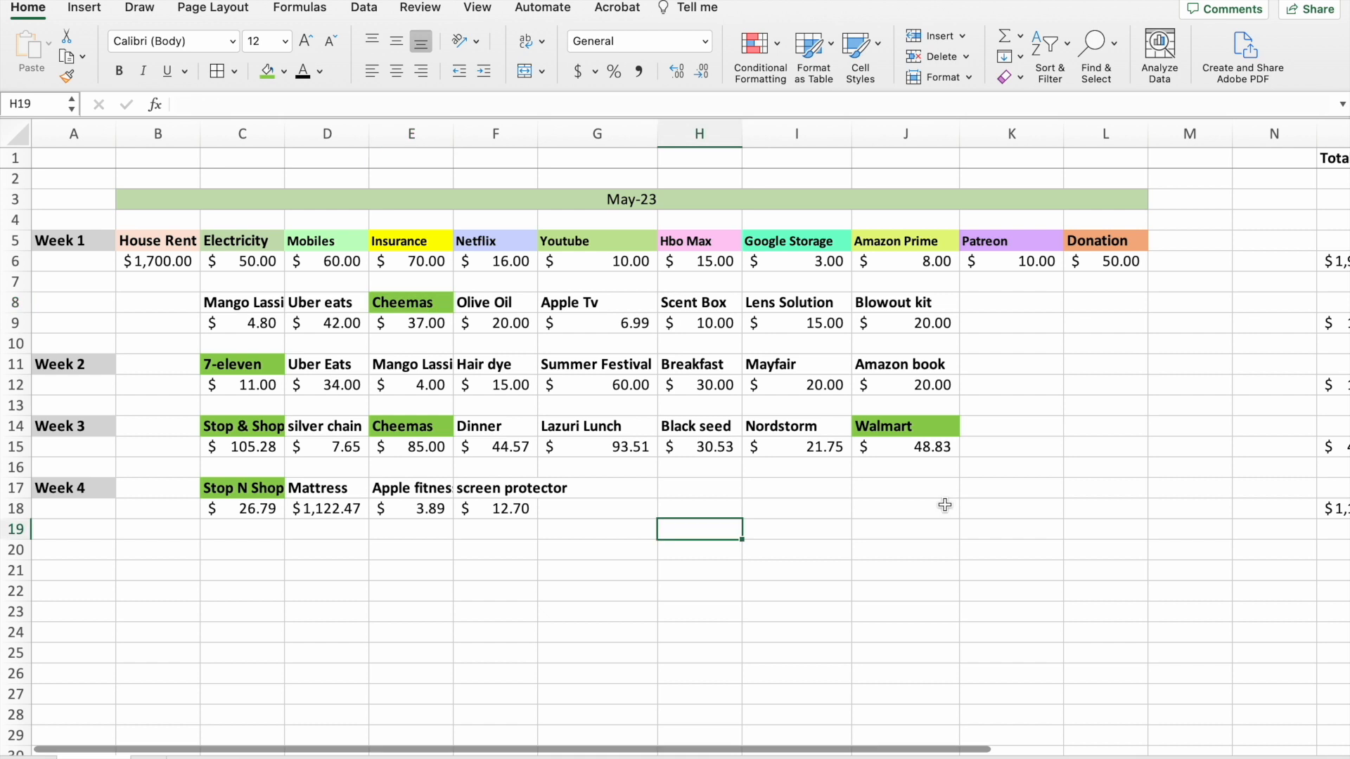
scroll(945, 505, right, 1)
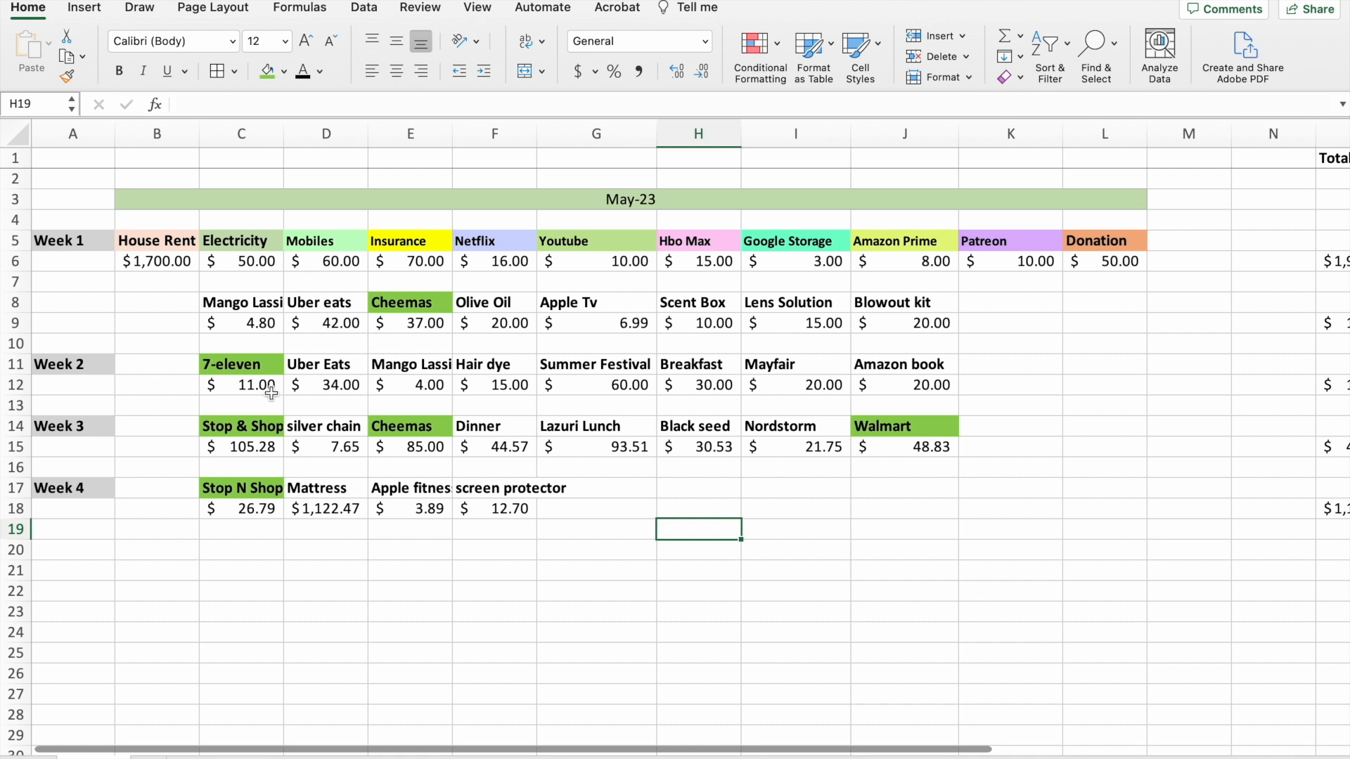
Fill the Mango Lassi, Uber Eats, Breakfast, Dinner, Lazuri Lunch and Black seed headings with the standard light blue.
click(284, 71)
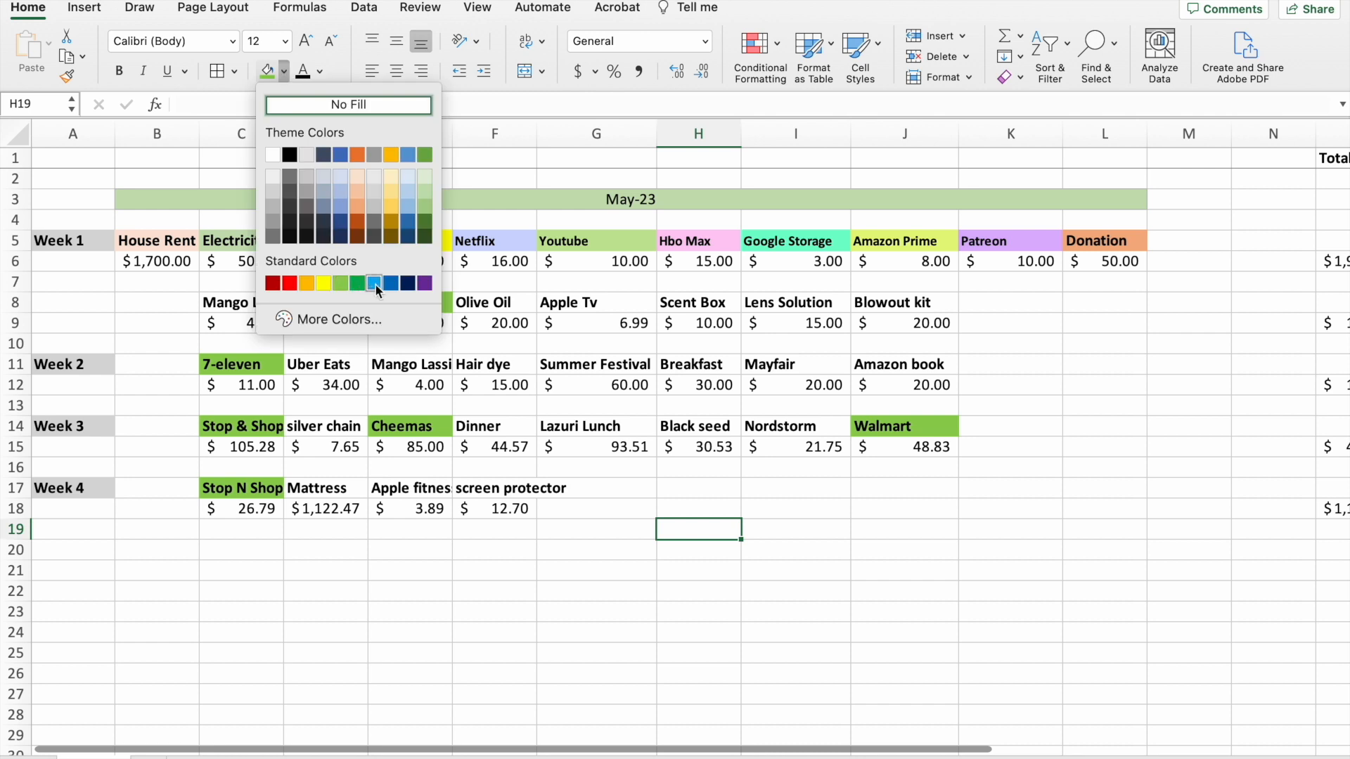
click(439, 573)
click(246, 308)
click(284, 71)
click(374, 284)
click(325, 306)
click(267, 71)
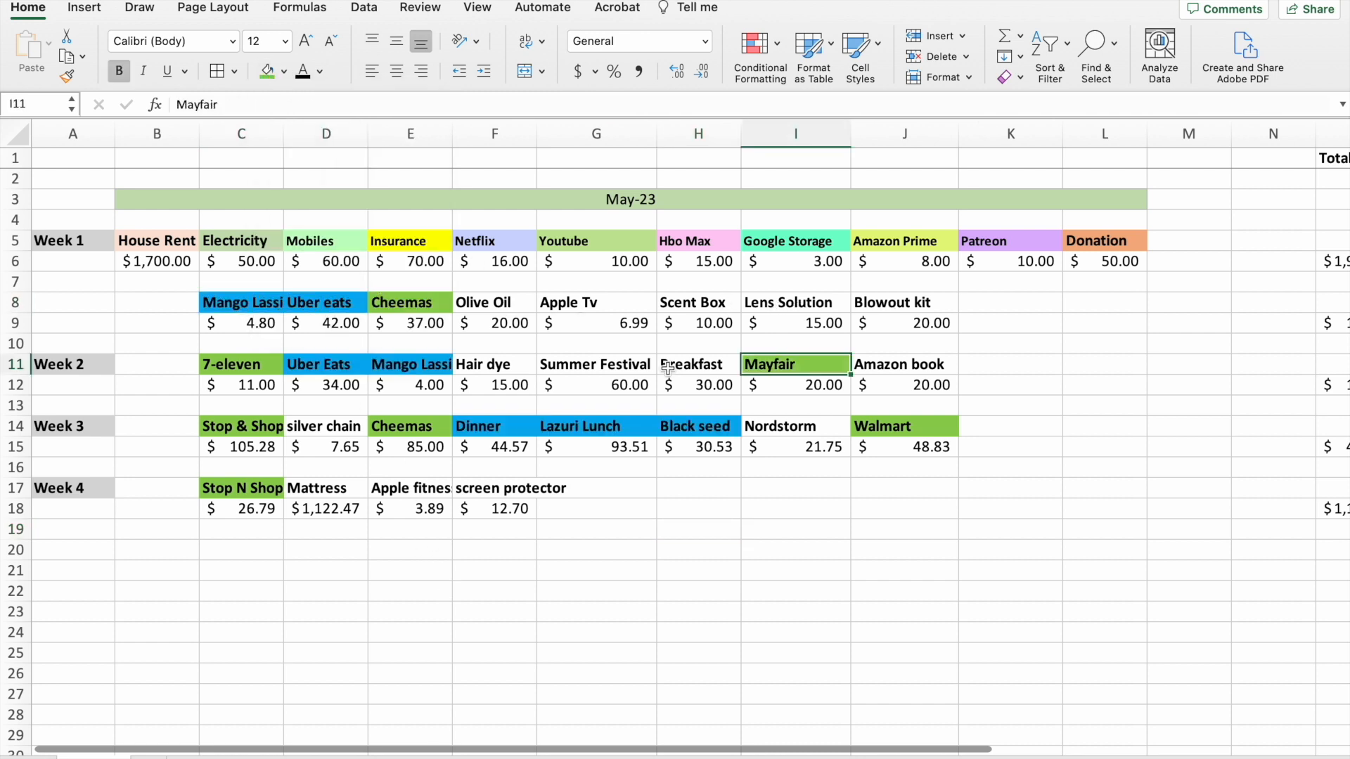
click(671, 363)
click(267, 71)
Fill the Olive Oil heading in F8 and the Mayfair heading in I11 with the standard light green.
click(485, 309)
click(284, 71)
click(336, 280)
click(756, 509)
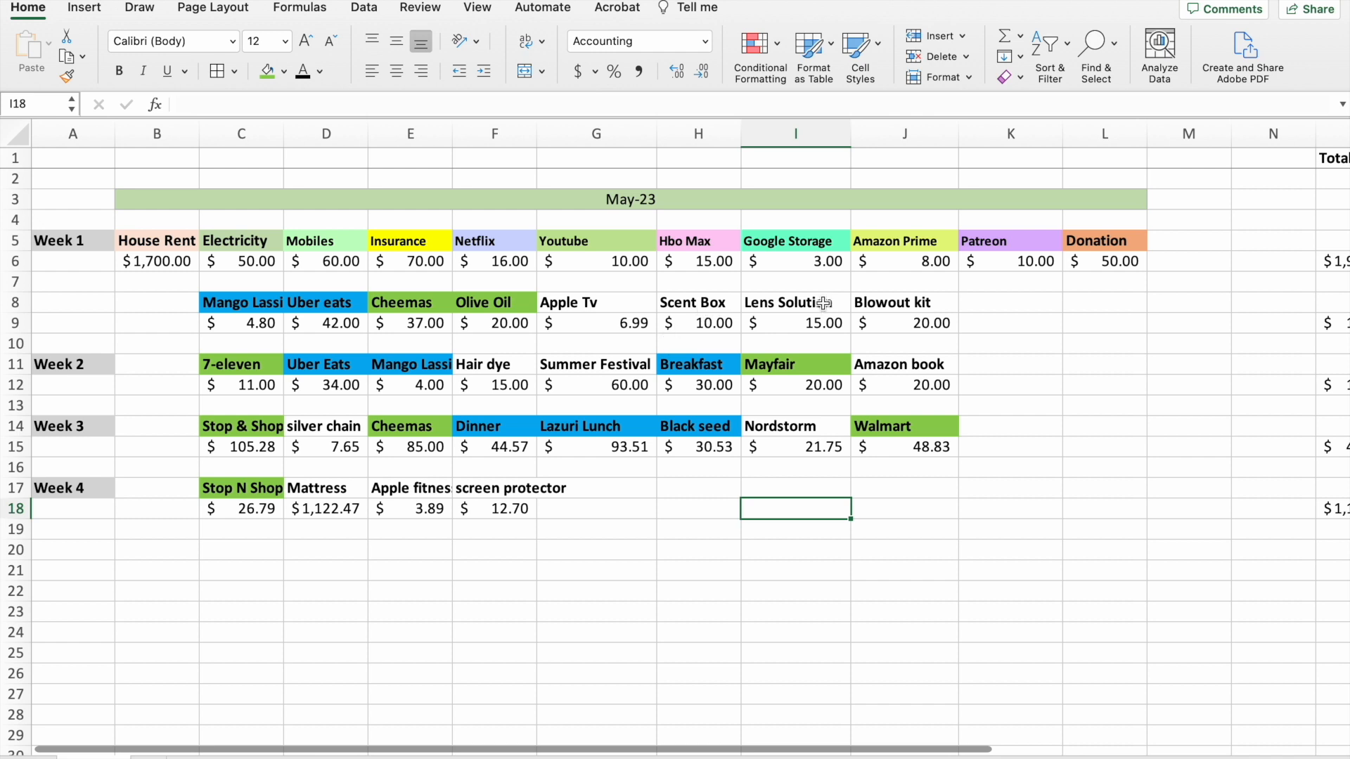
Fill the headings Lens Solution, Blowout kit, Amazon book and screen protector with a light orange theme color.
click(796, 305)
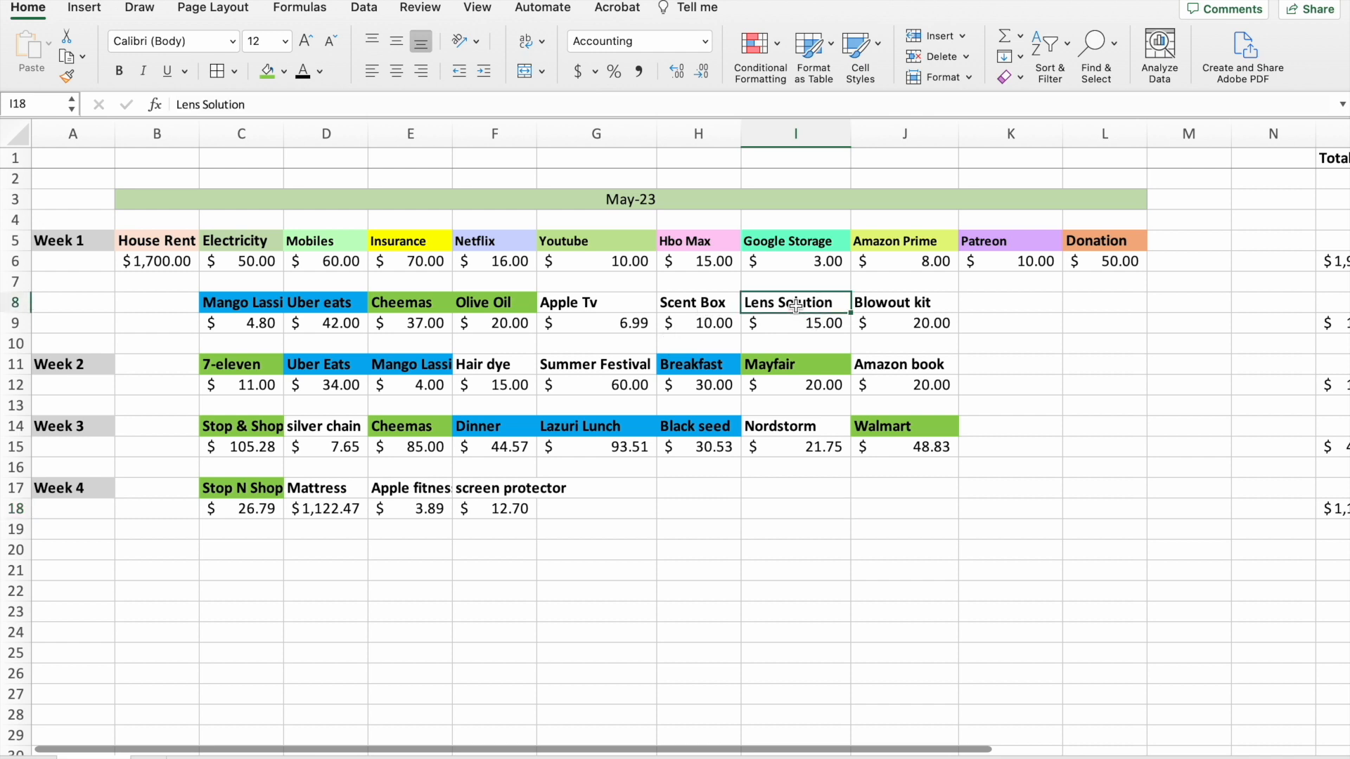
click(285, 71)
click(355, 191)
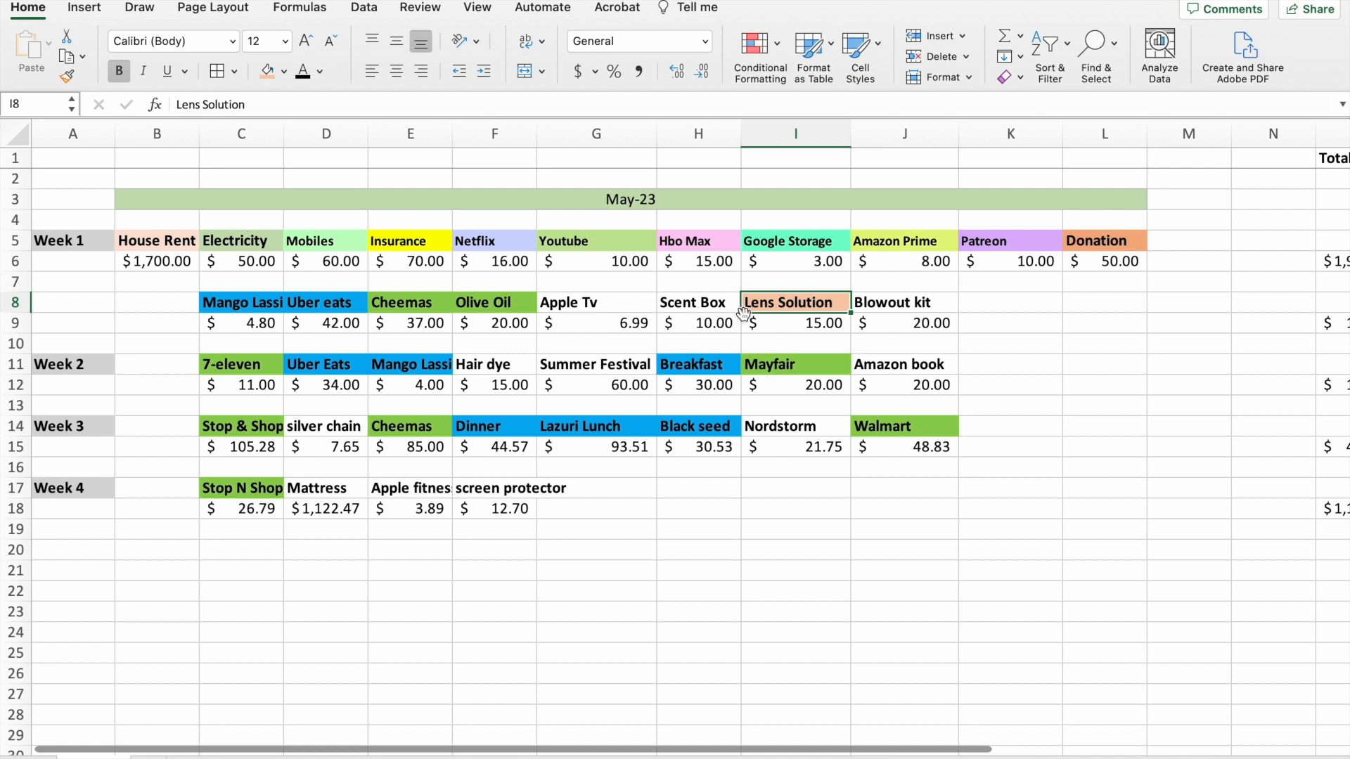
click(893, 308)
click(267, 72)
click(900, 365)
click(267, 71)
click(494, 488)
click(267, 72)
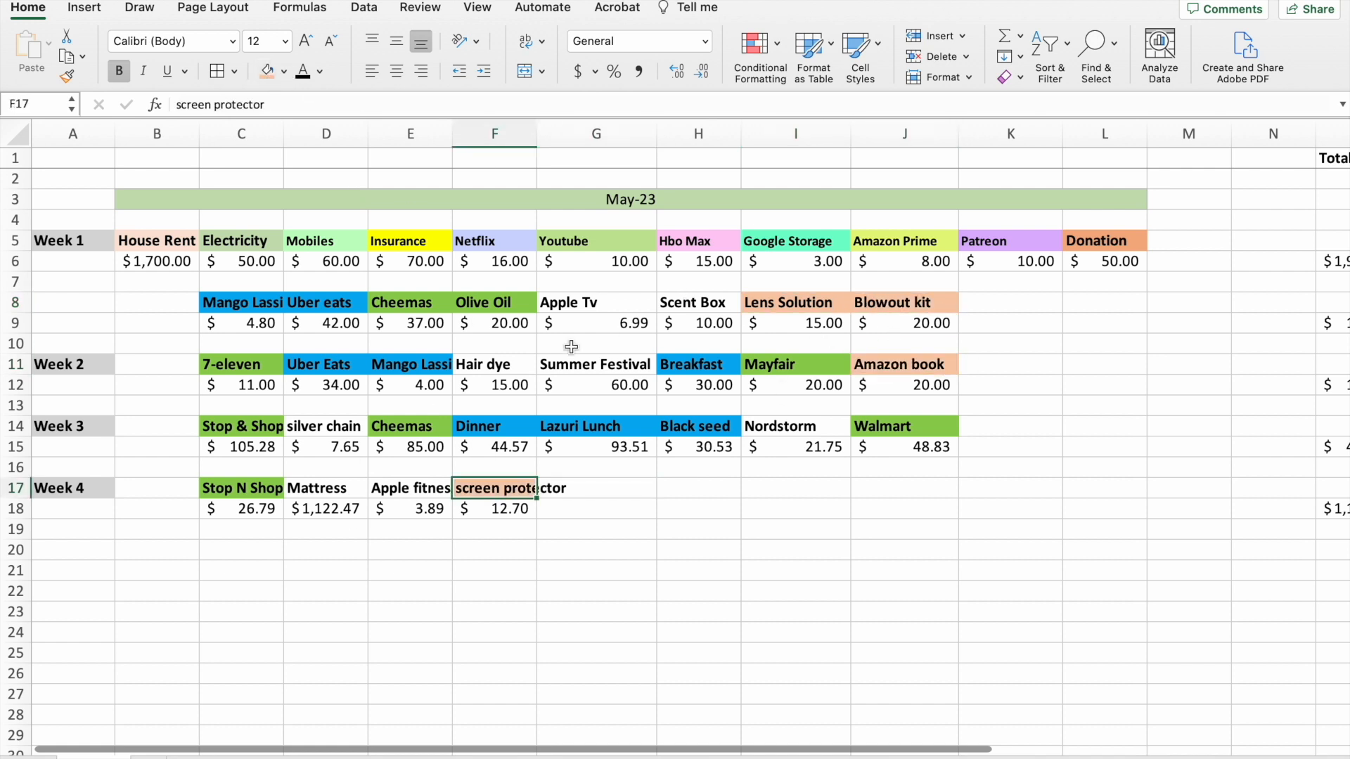
Fill the Apple Tv heading in G8 with the standard orange.
click(602, 307)
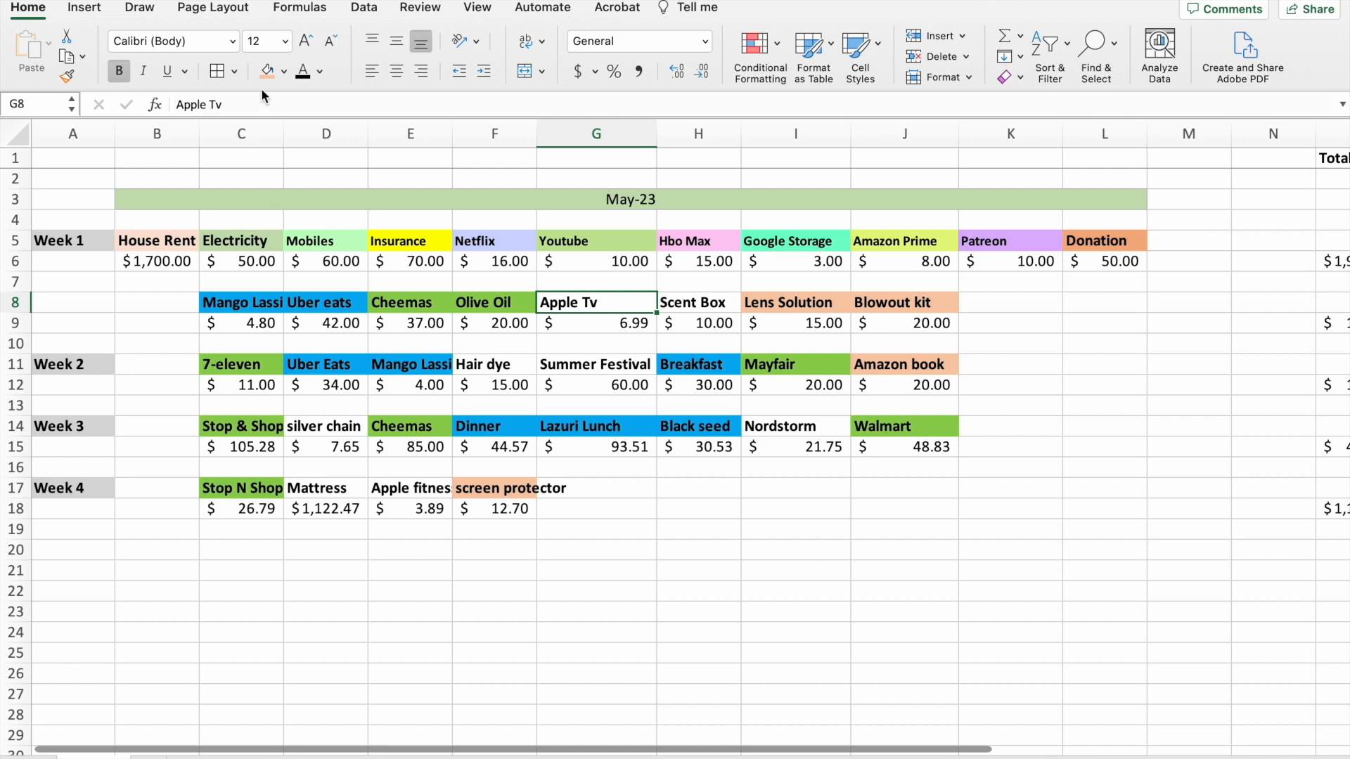
click(284, 72)
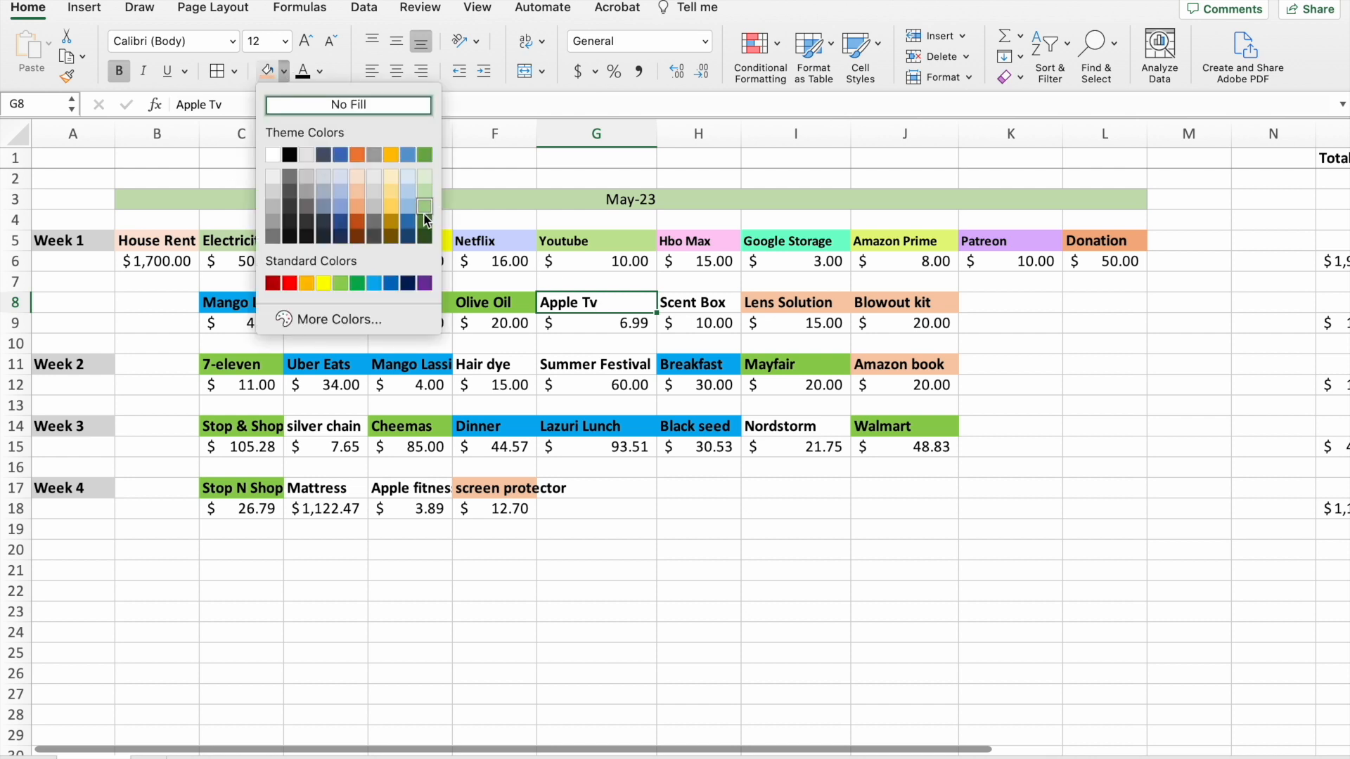
click(307, 284)
Fill the headings Scent Box in H8, silver chain in D14, Nordstorm in I14 and the Apple fitness entry in E17 with pink.
click(698, 303)
click(284, 72)
click(284, 72)
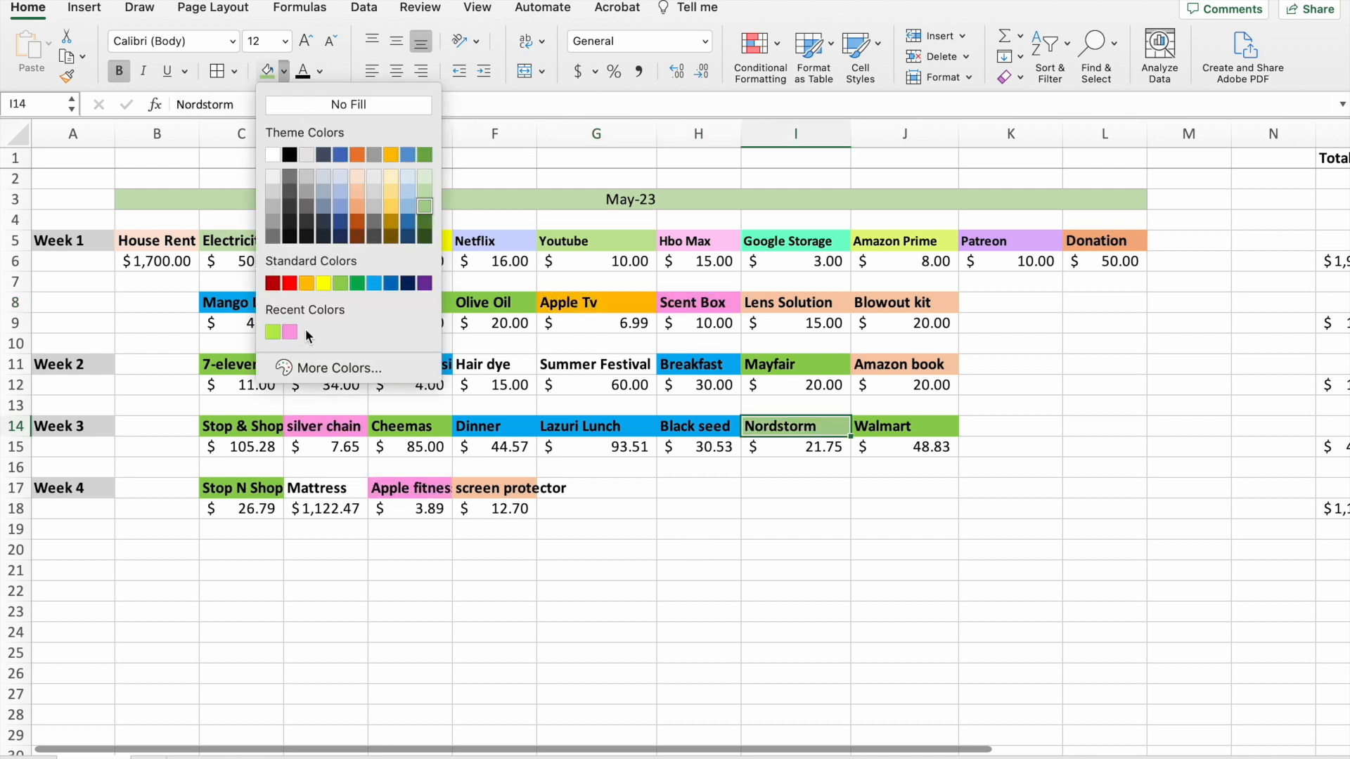
click(290, 332)
Fill the Summer Festival heading in G11 and the Mattress heading and amount in D17:D18 with the standard yellow.
click(596, 364)
click(284, 72)
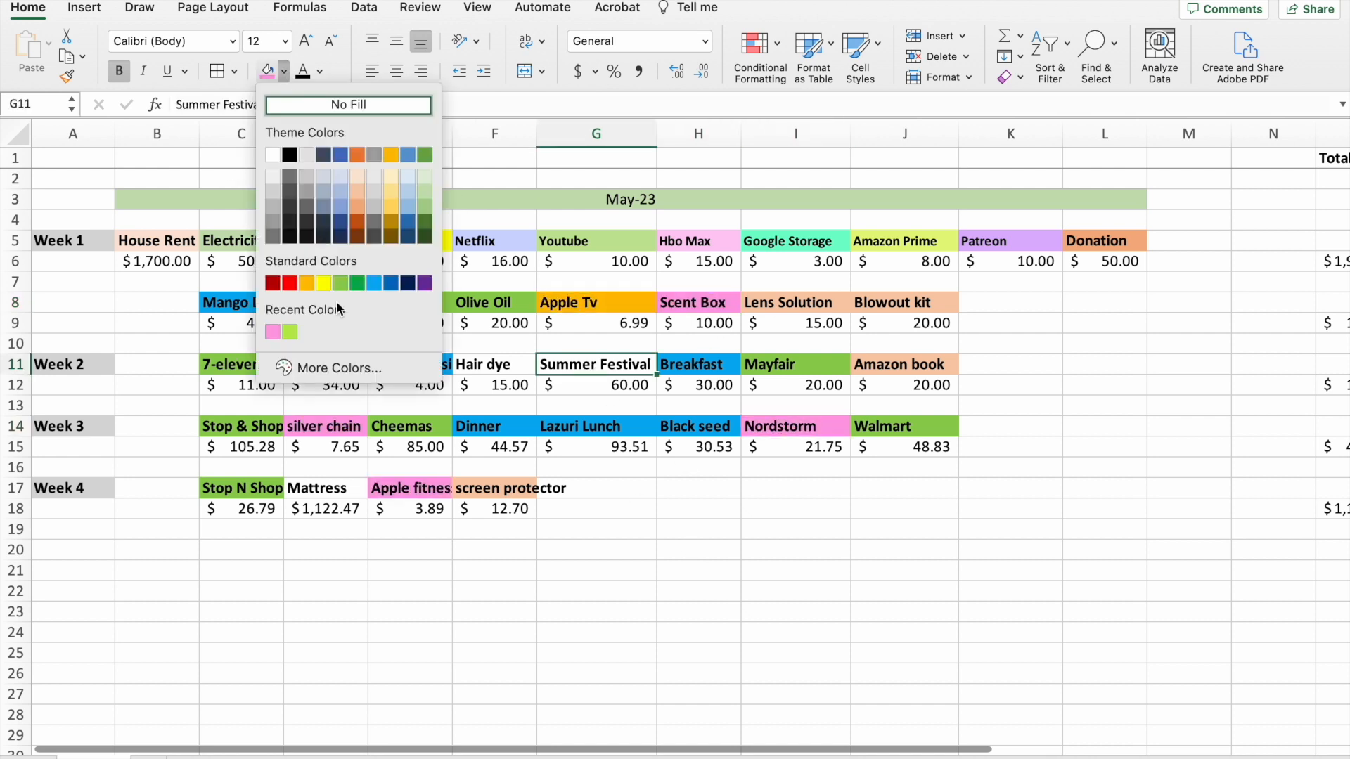
click(324, 284)
drag(326, 488, 326, 508)
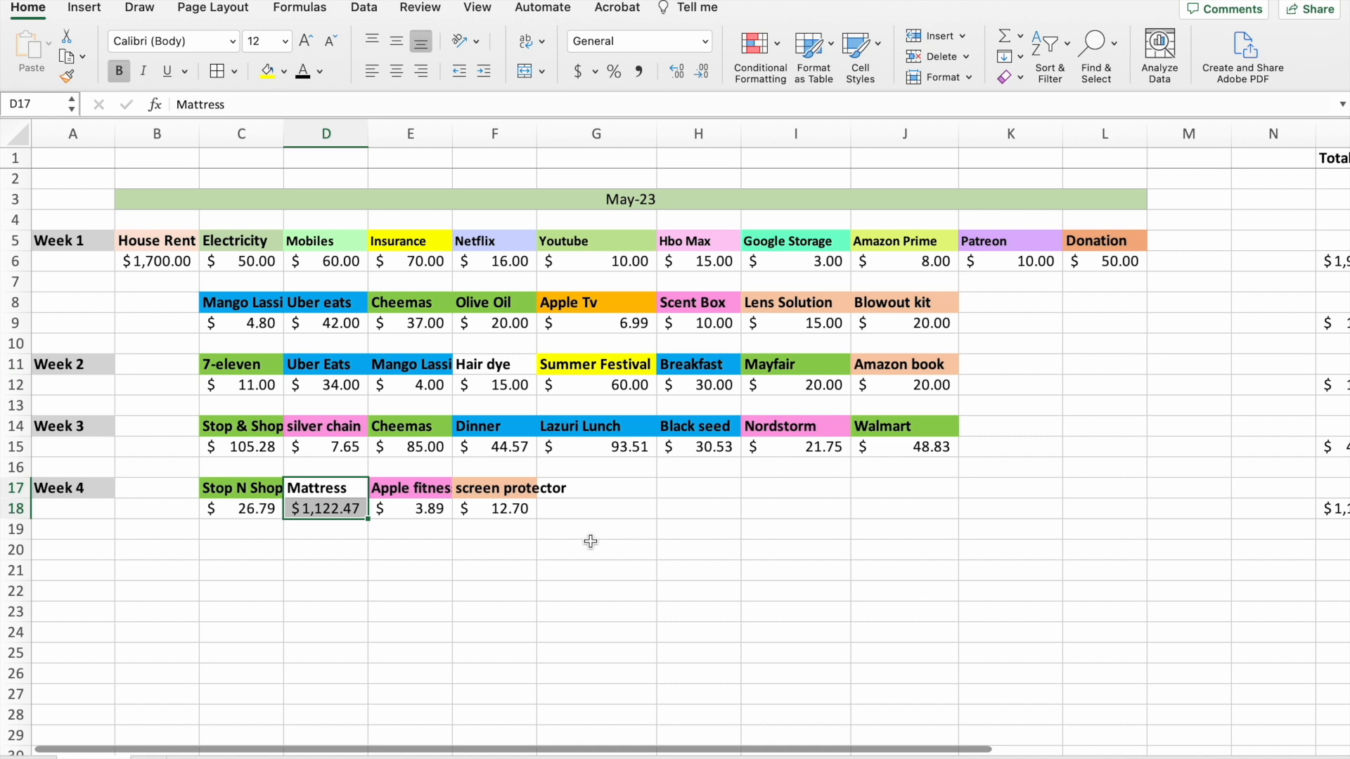
click(267, 71)
click(457, 566)
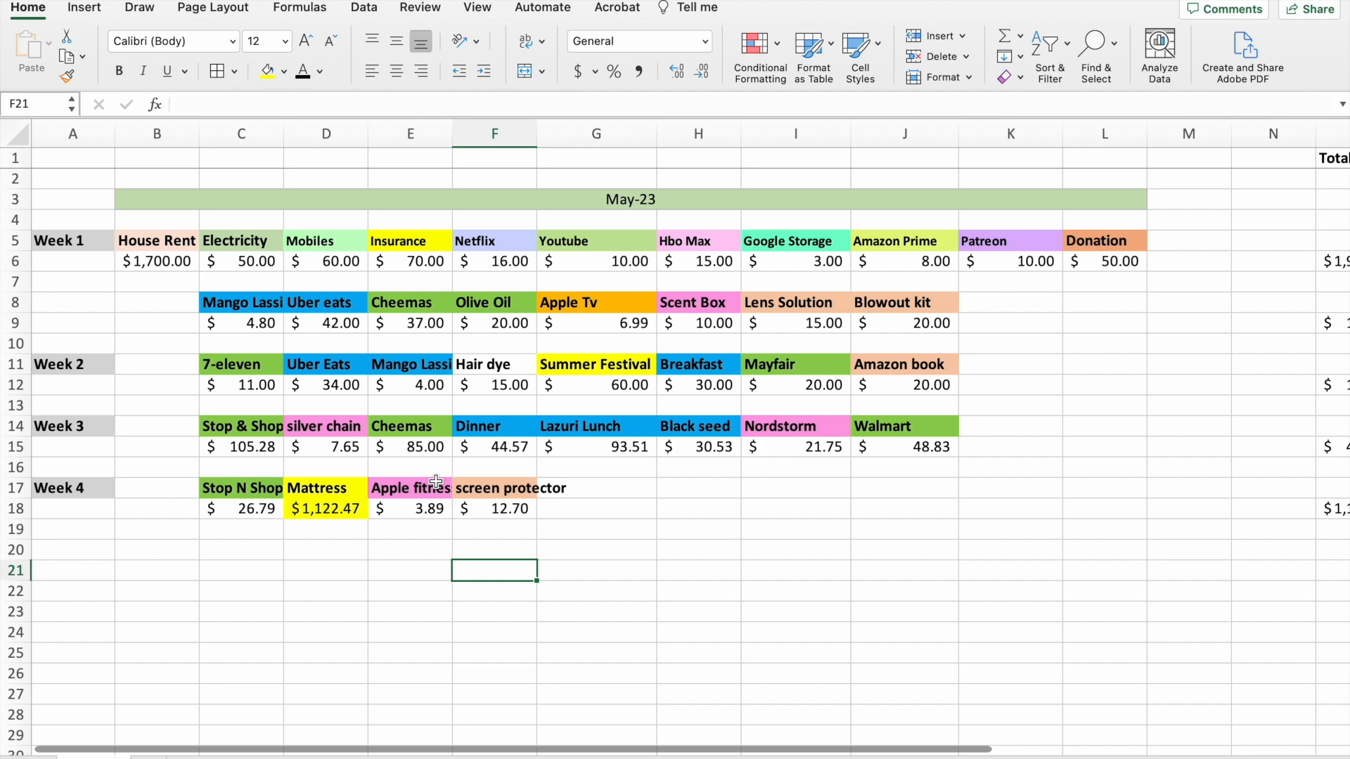
Add up the row totals in O21 with the formula =SUM(O6:O19).
click(667, 507)
scroll(667, 506, right, 1)
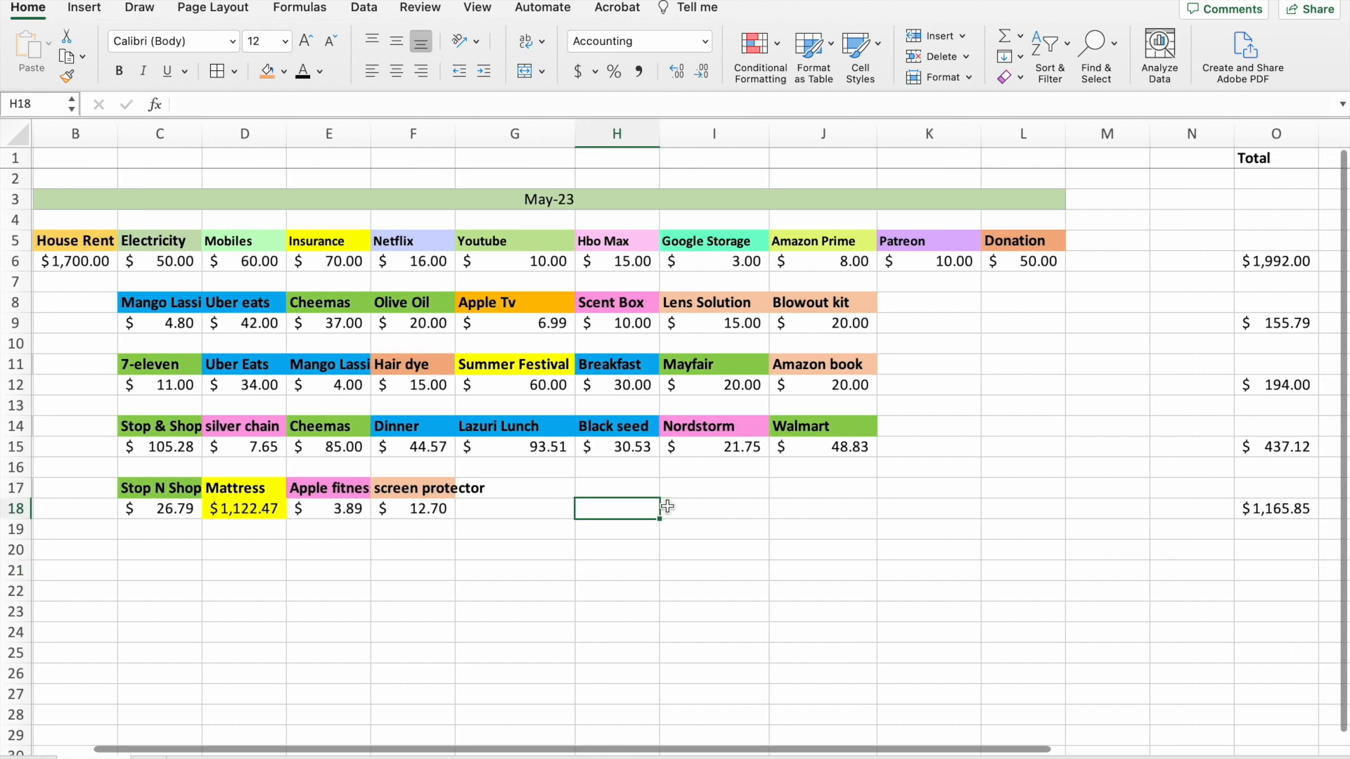
scroll(667, 506, left, 1)
scroll(667, 507, right, 4)
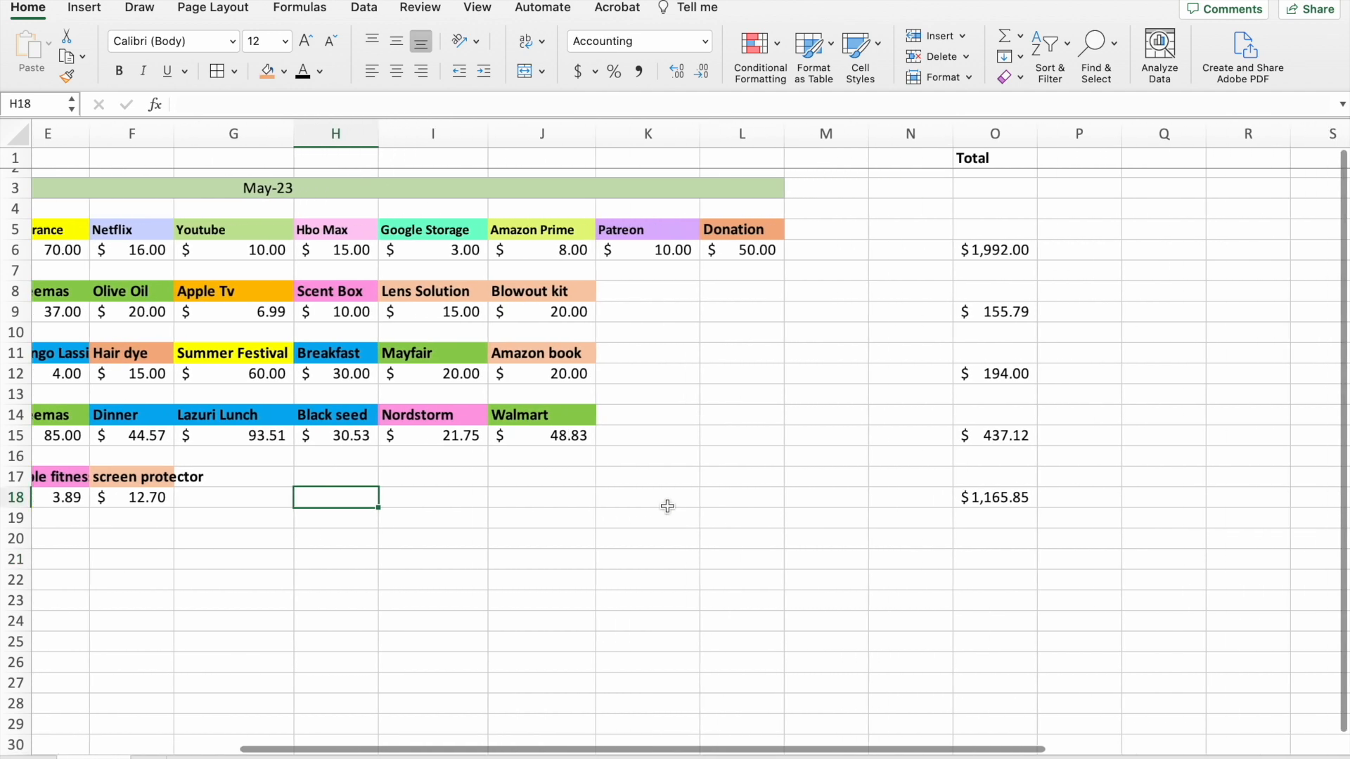
scroll(668, 507, right, 1)
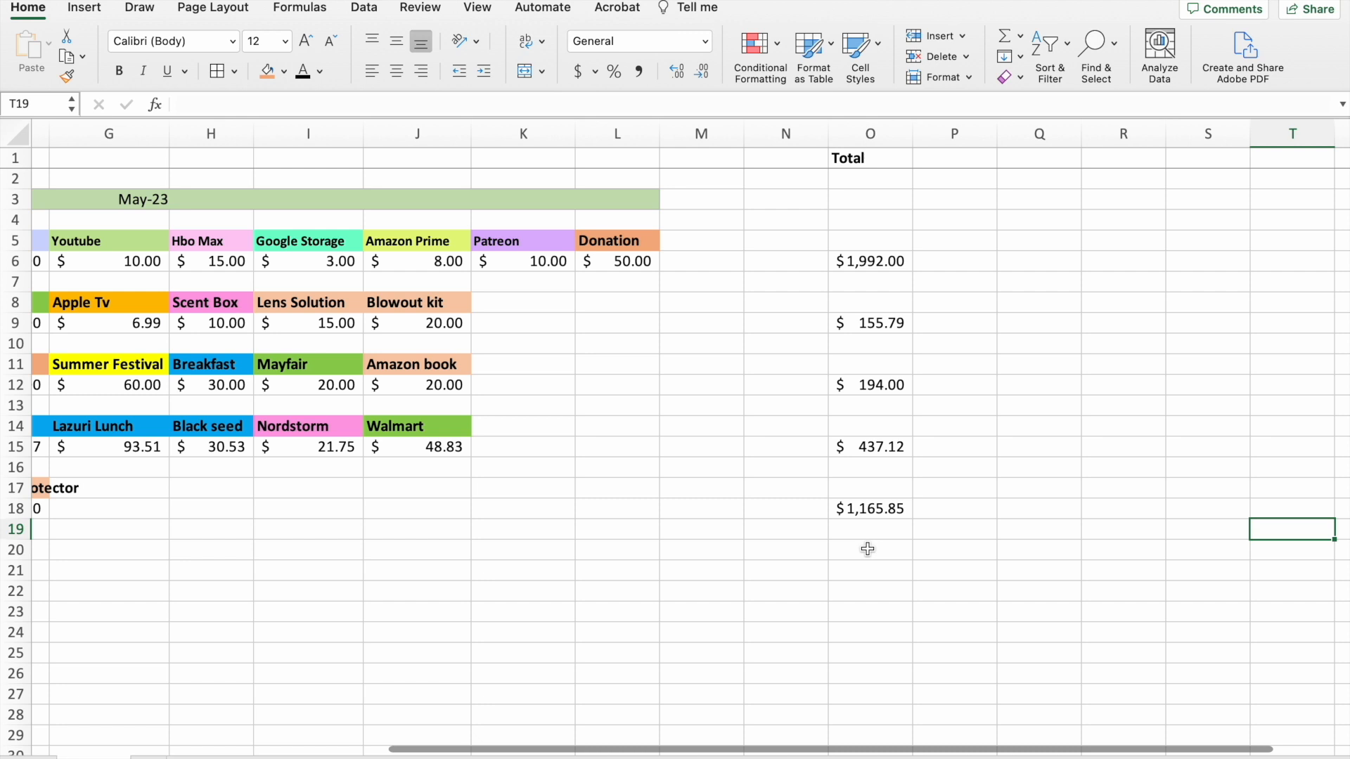
click(867, 549)
drag(879, 261, 893, 488)
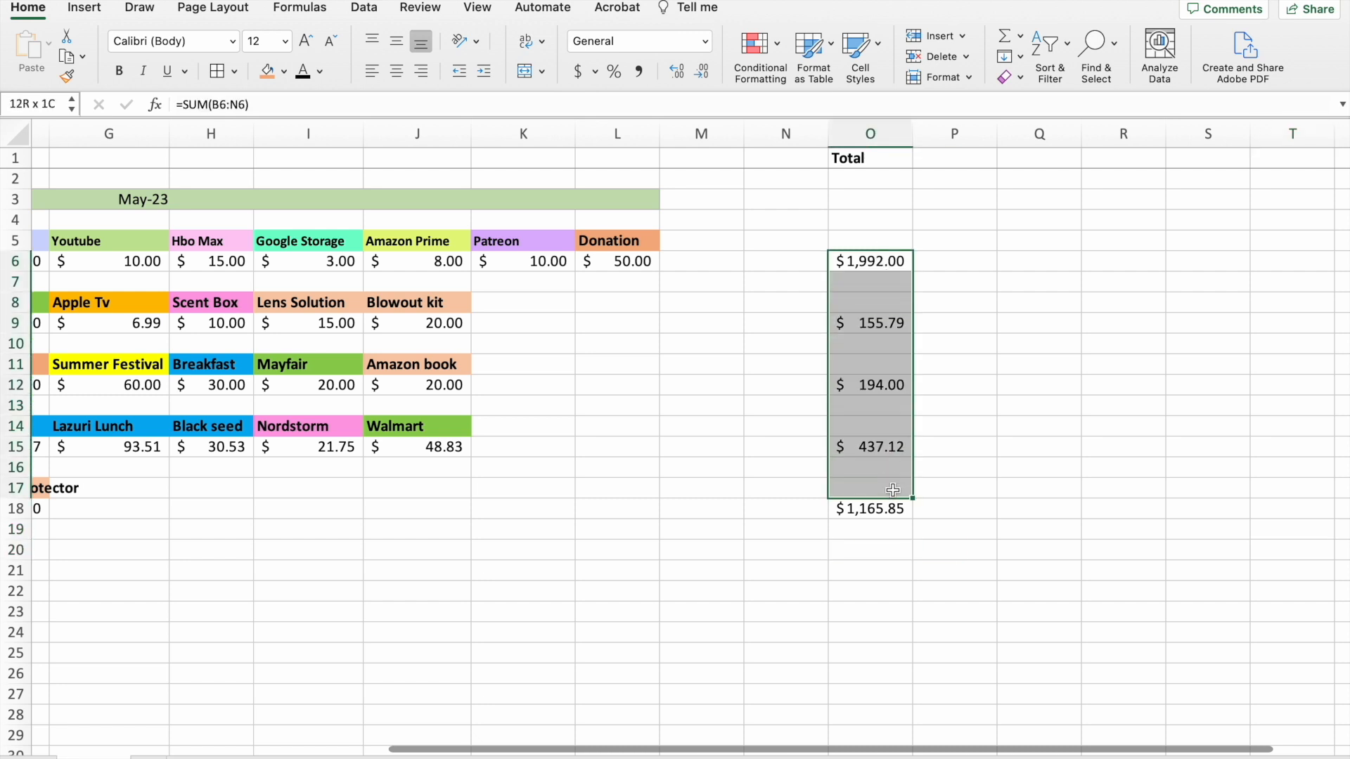
click(1083, 469)
click(873, 565)
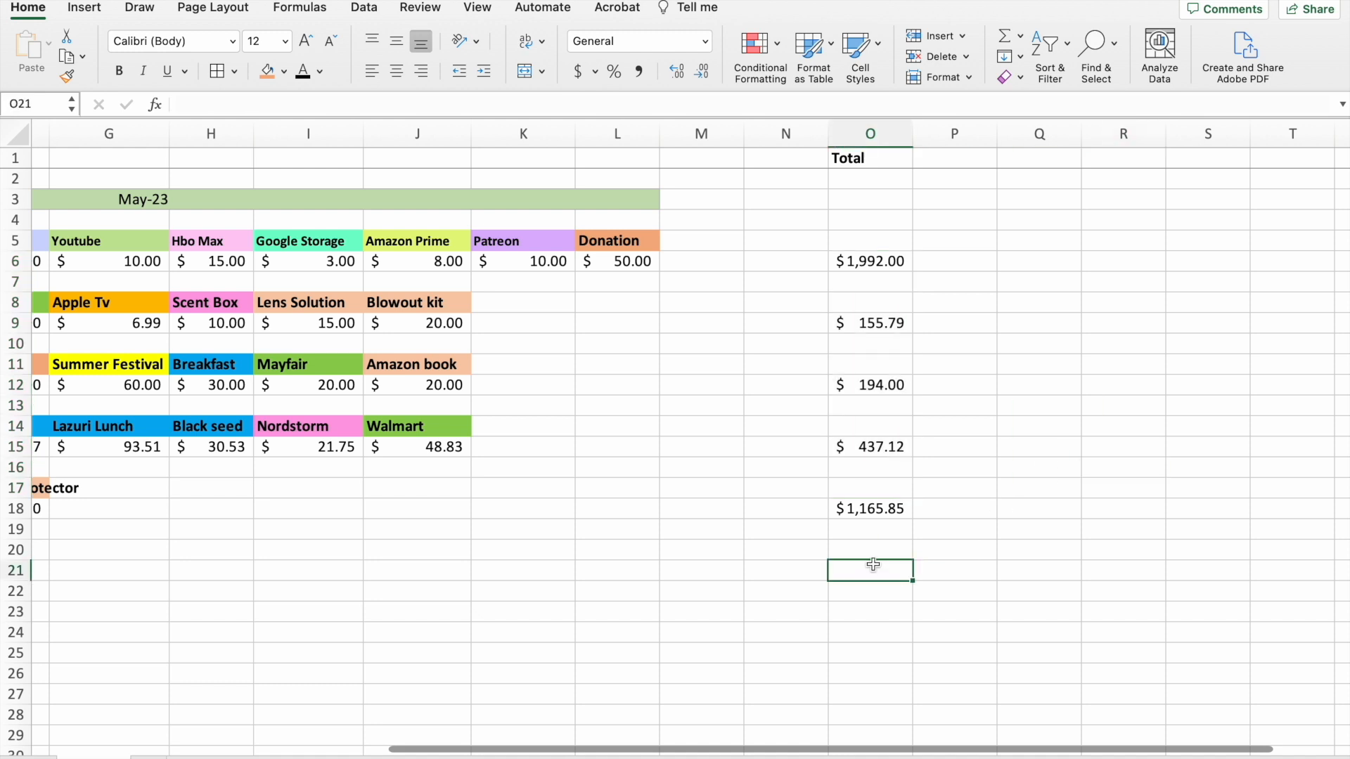
click(1006, 39)
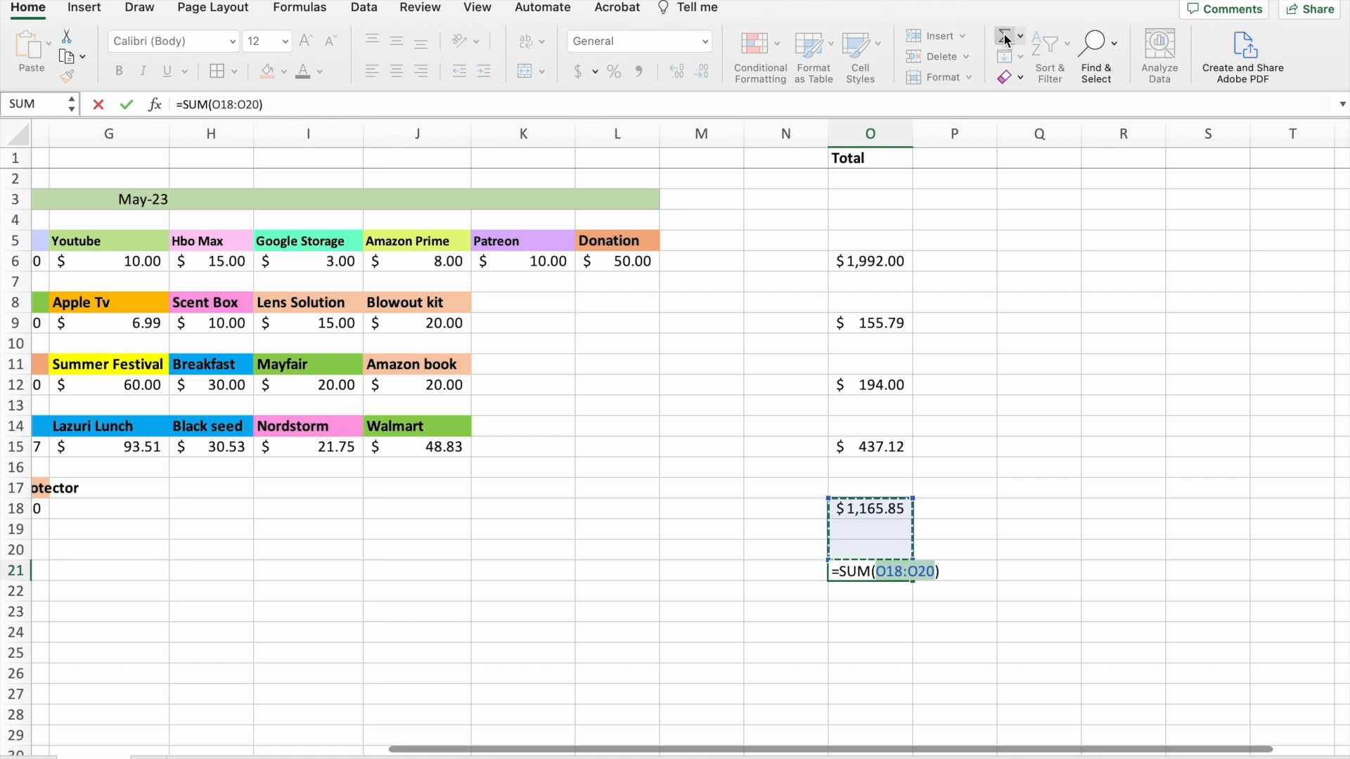
drag(890, 257, 892, 524)
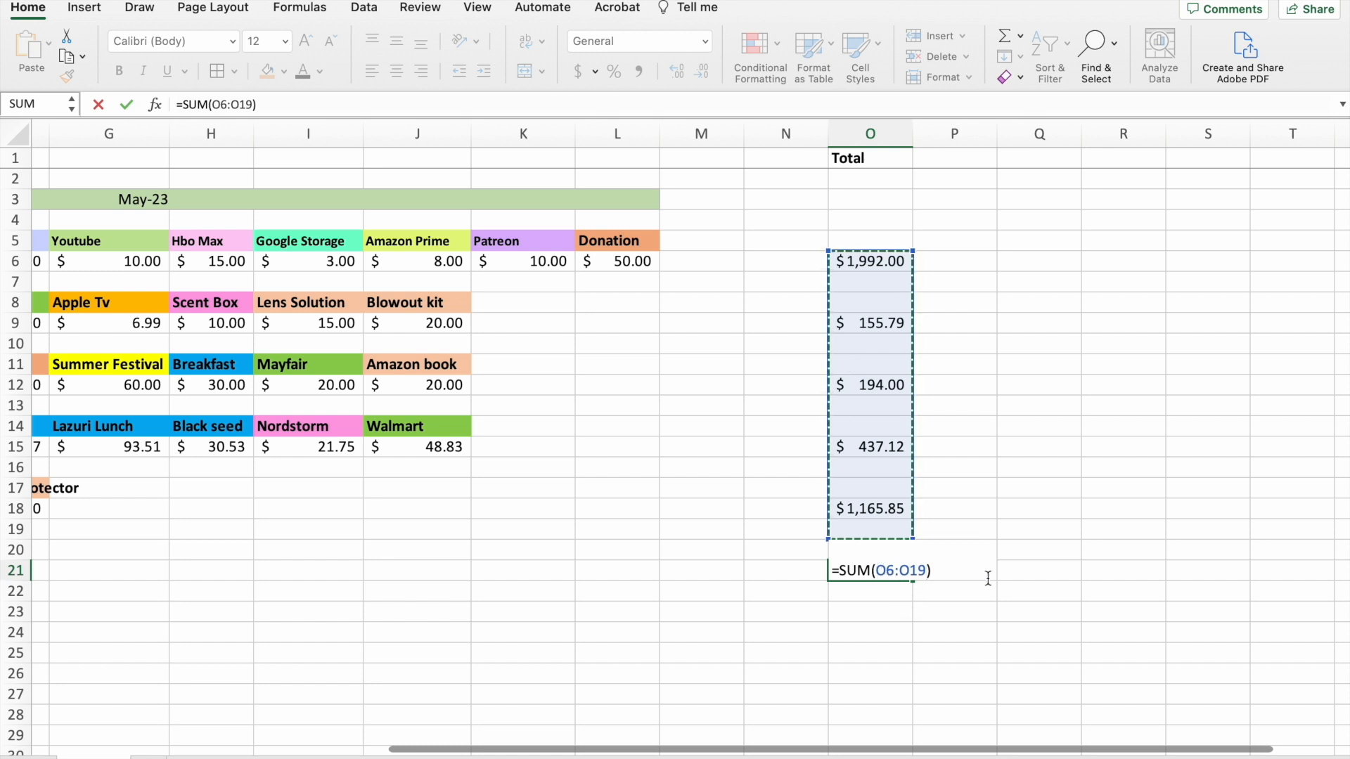
key(Return)
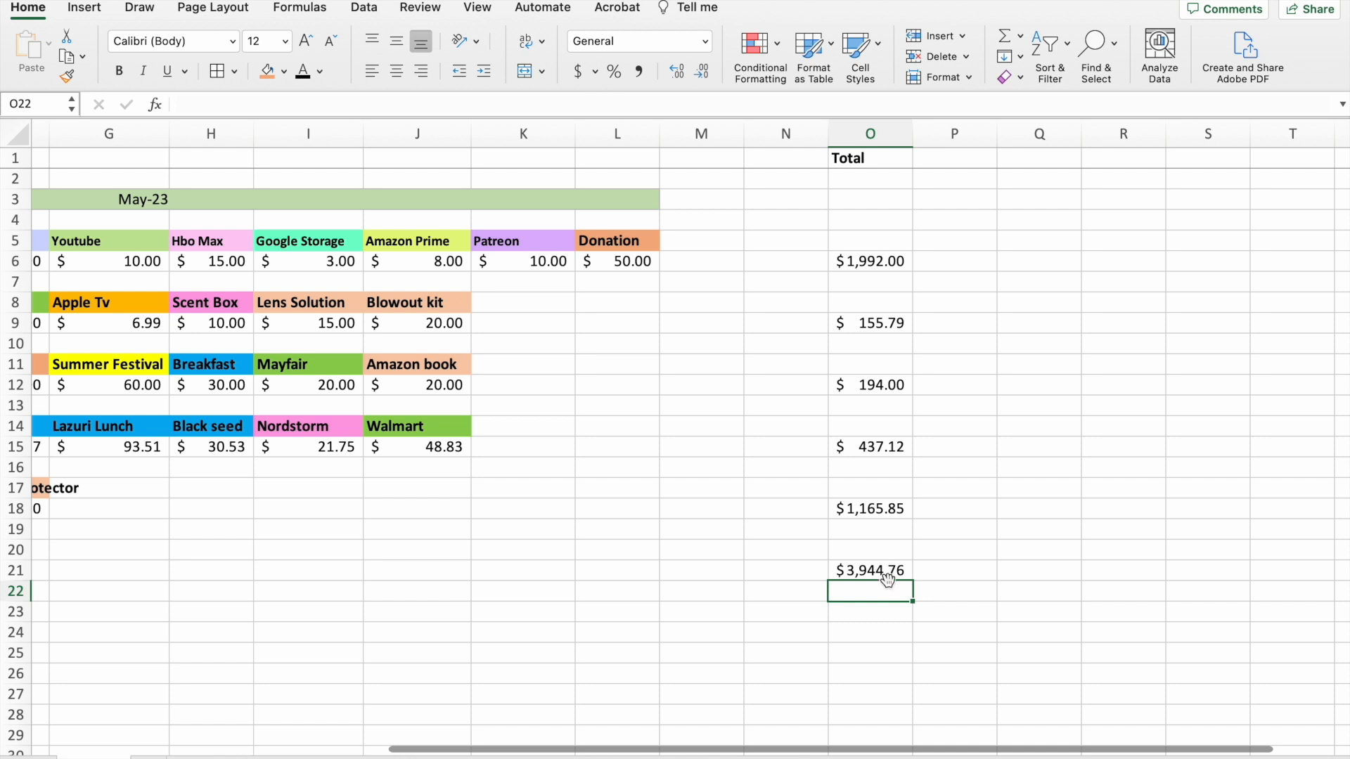
Make the grand total in O21 bold and give it a thick box border and a standard yellow fill.
click(886, 573)
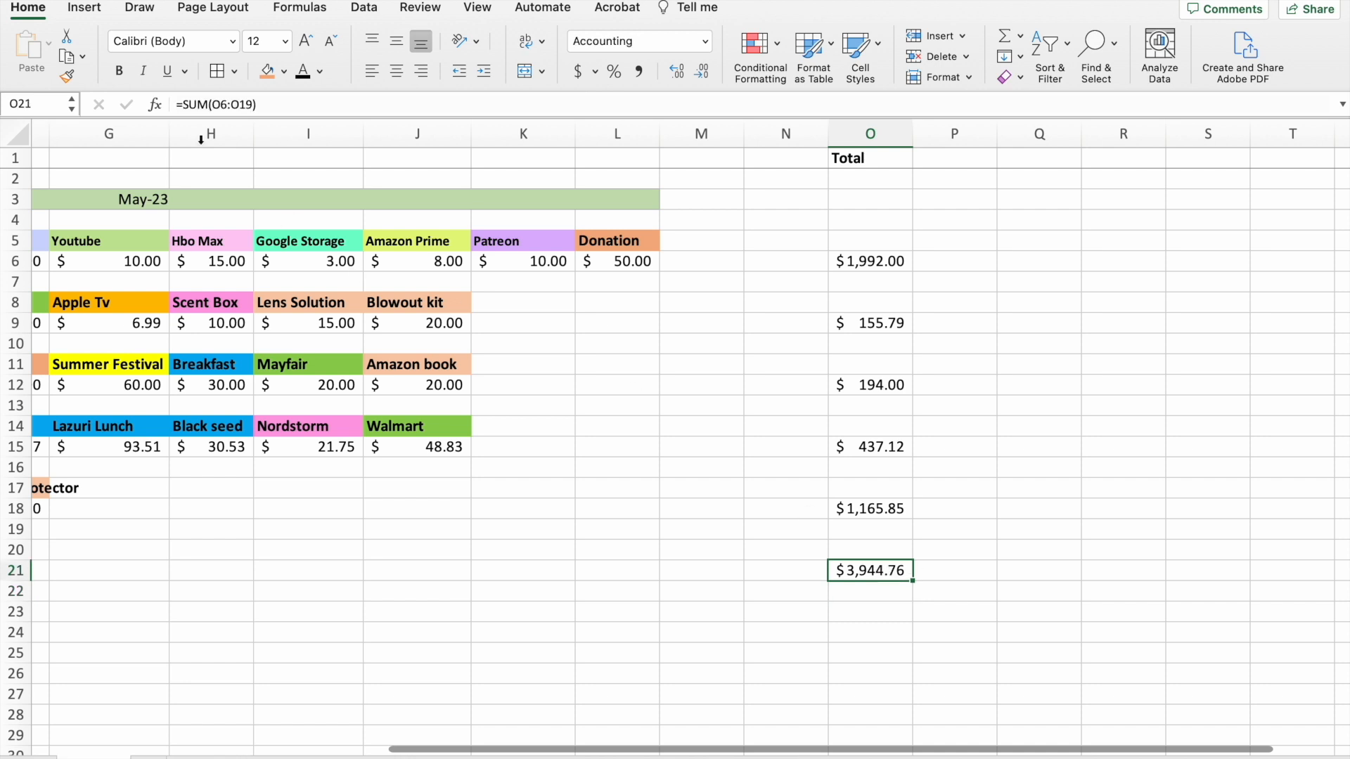
click(119, 71)
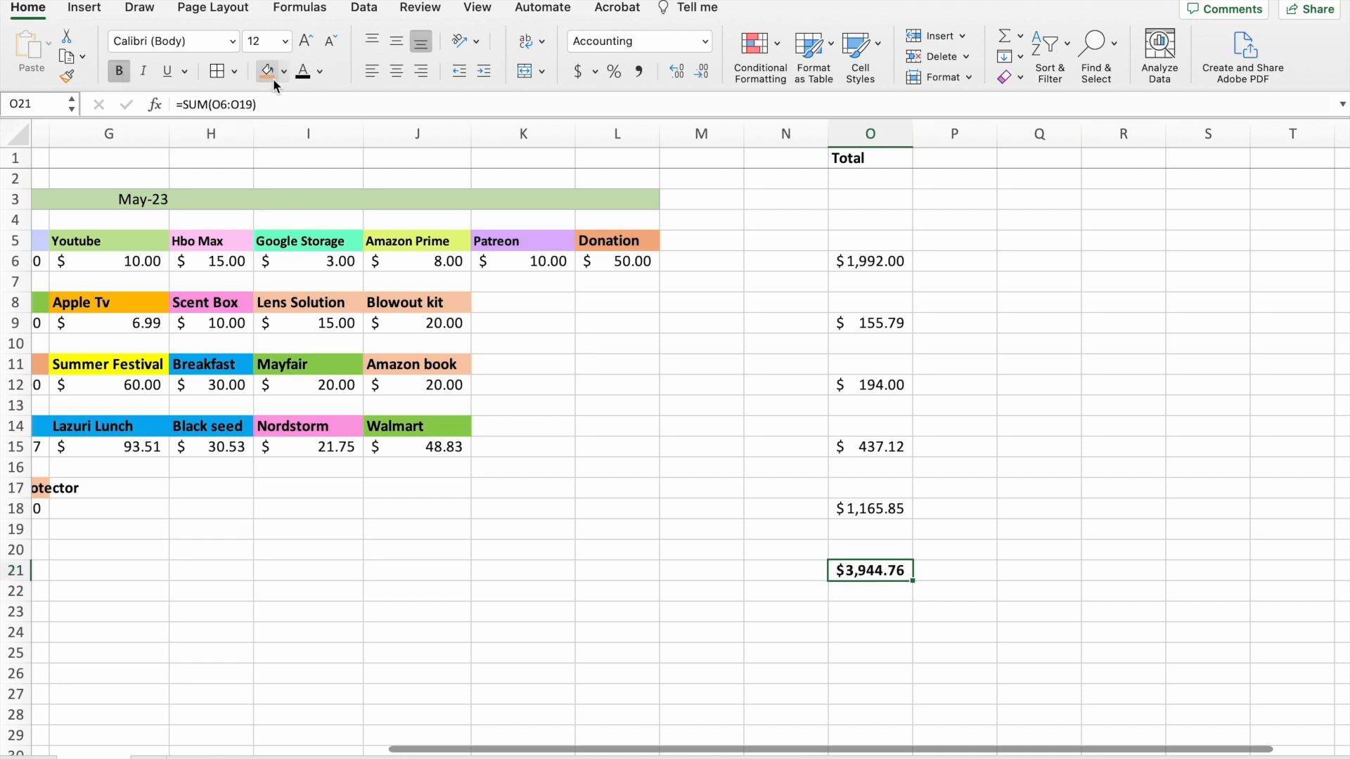
click(234, 73)
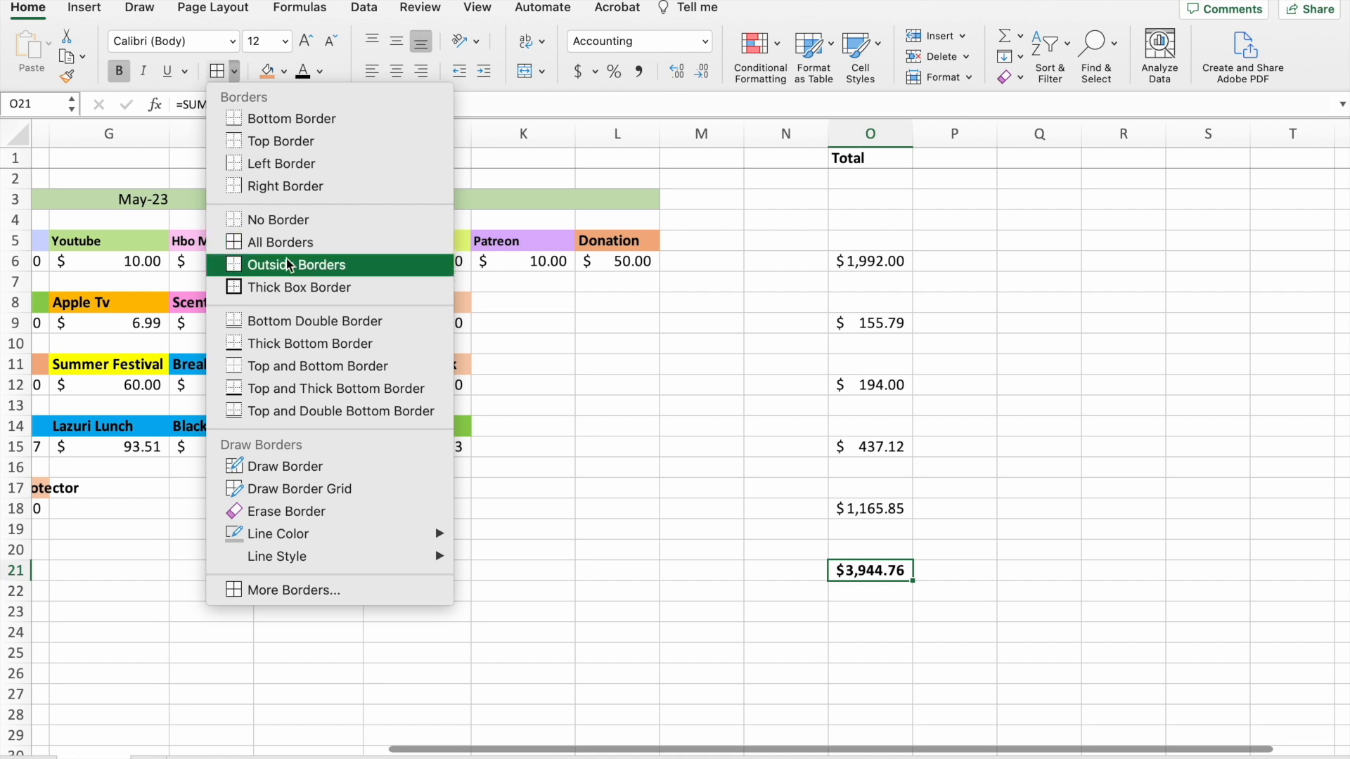
click(294, 289)
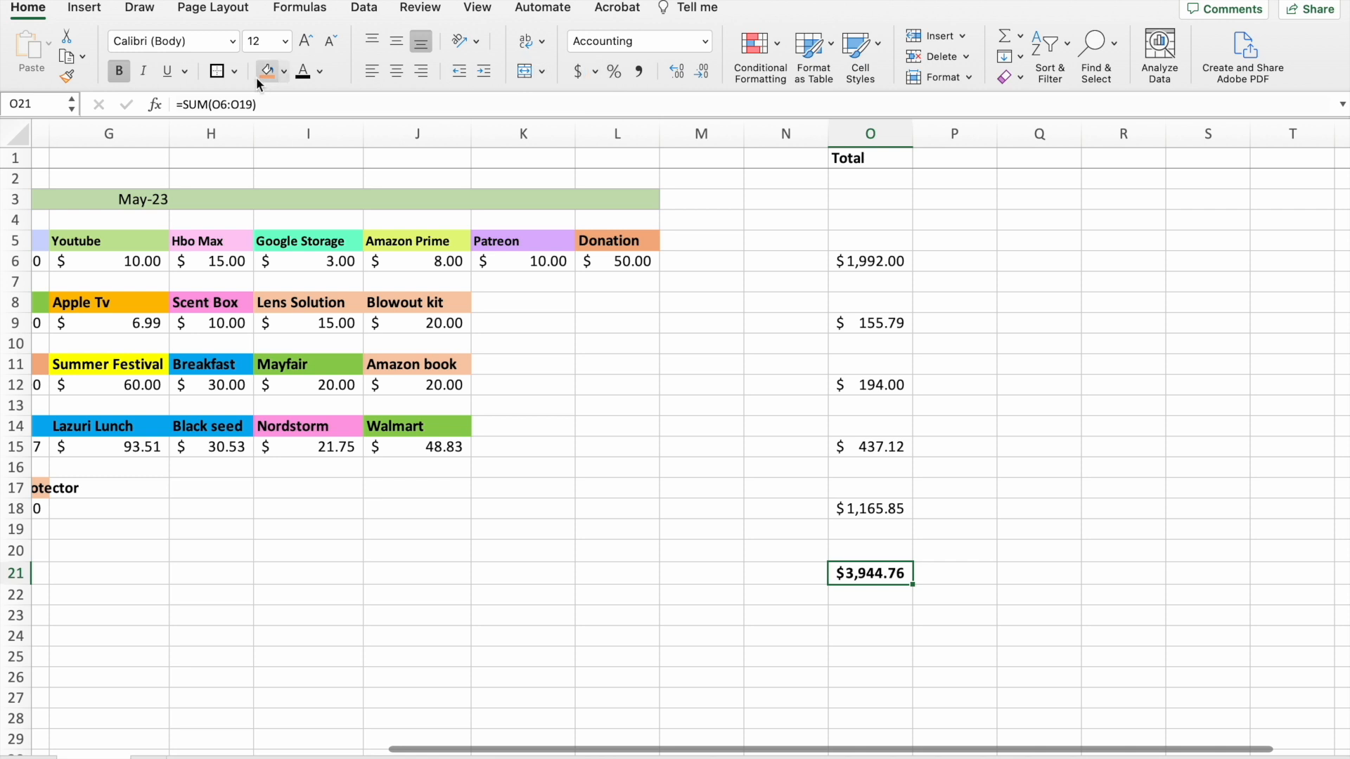
click(284, 71)
click(323, 283)
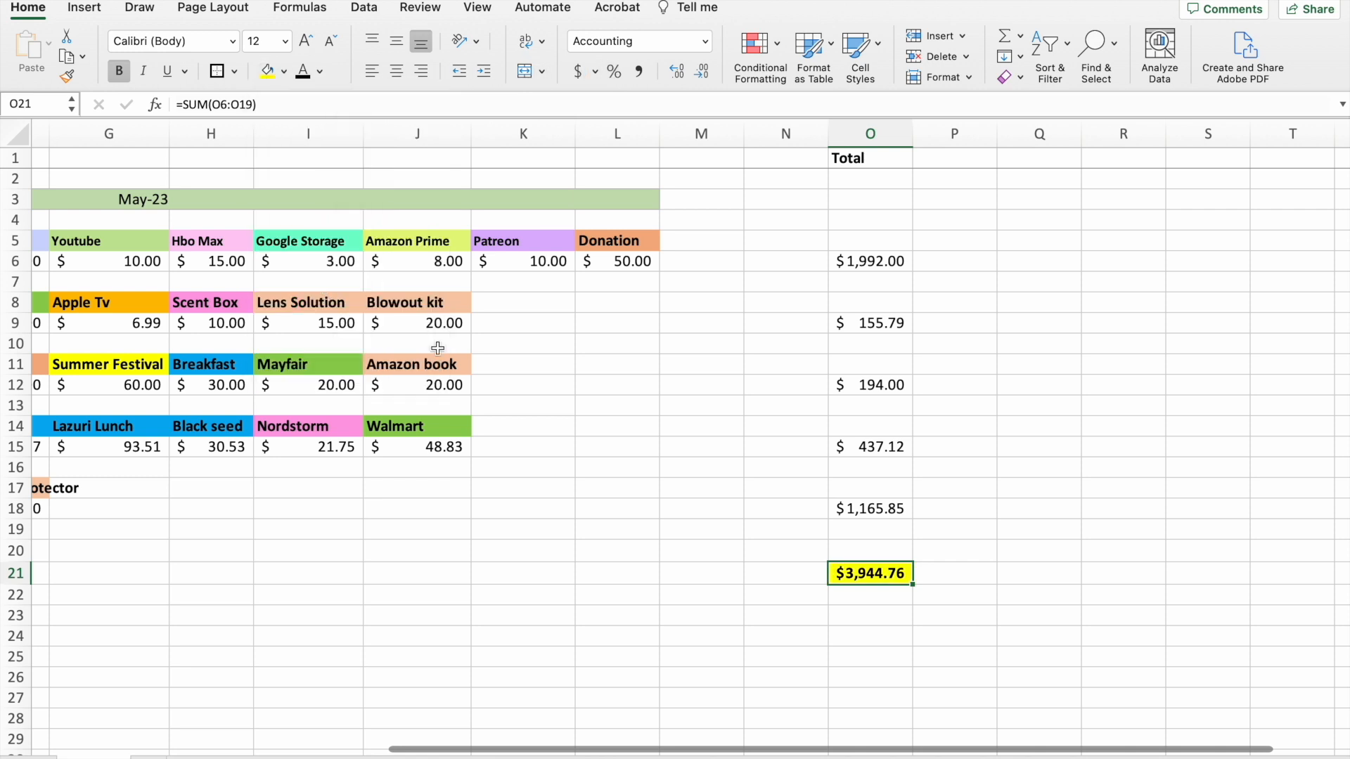
Add the column headings Earnings in Q1 and Savings in R1.
scroll(1016, 494, right, 2)
scroll(1016, 494, right, 2)
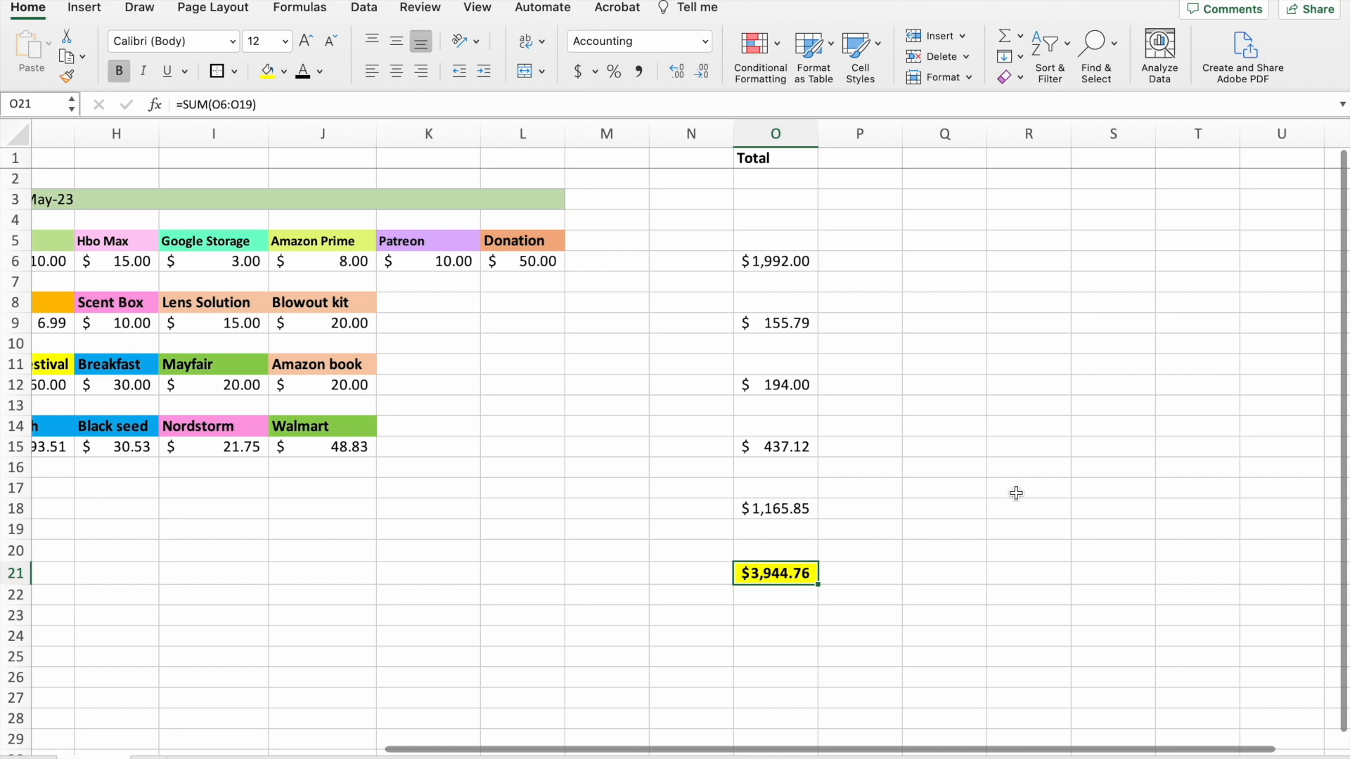
scroll(923, 233, down, 1)
scroll(940, 277, up, 1)
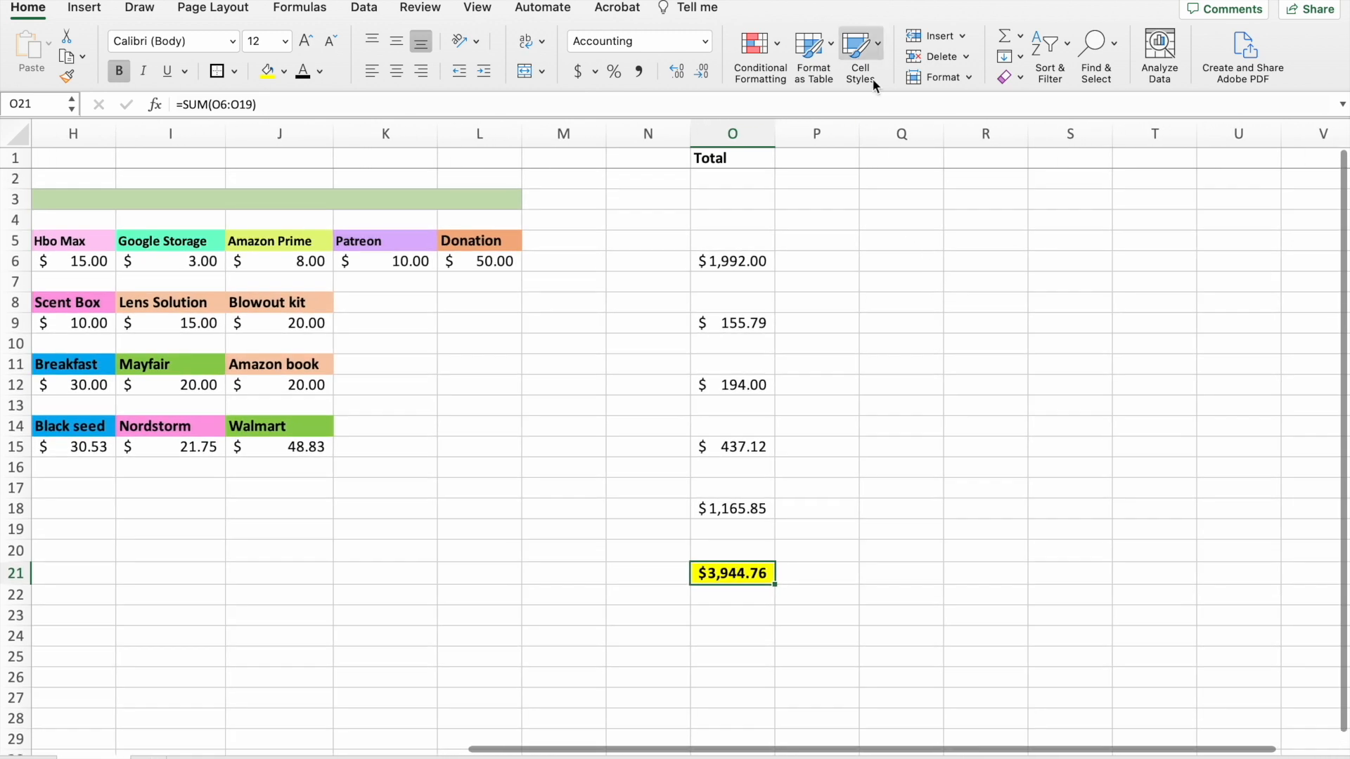
click(912, 164)
text(Earnings)
key(Tab)
text(Savings)
key(Tab)
Fill the row totals with orange in O6, pink in O9, lime green in O12, light blue in O15 and standard light green in O18.
click(734, 264)
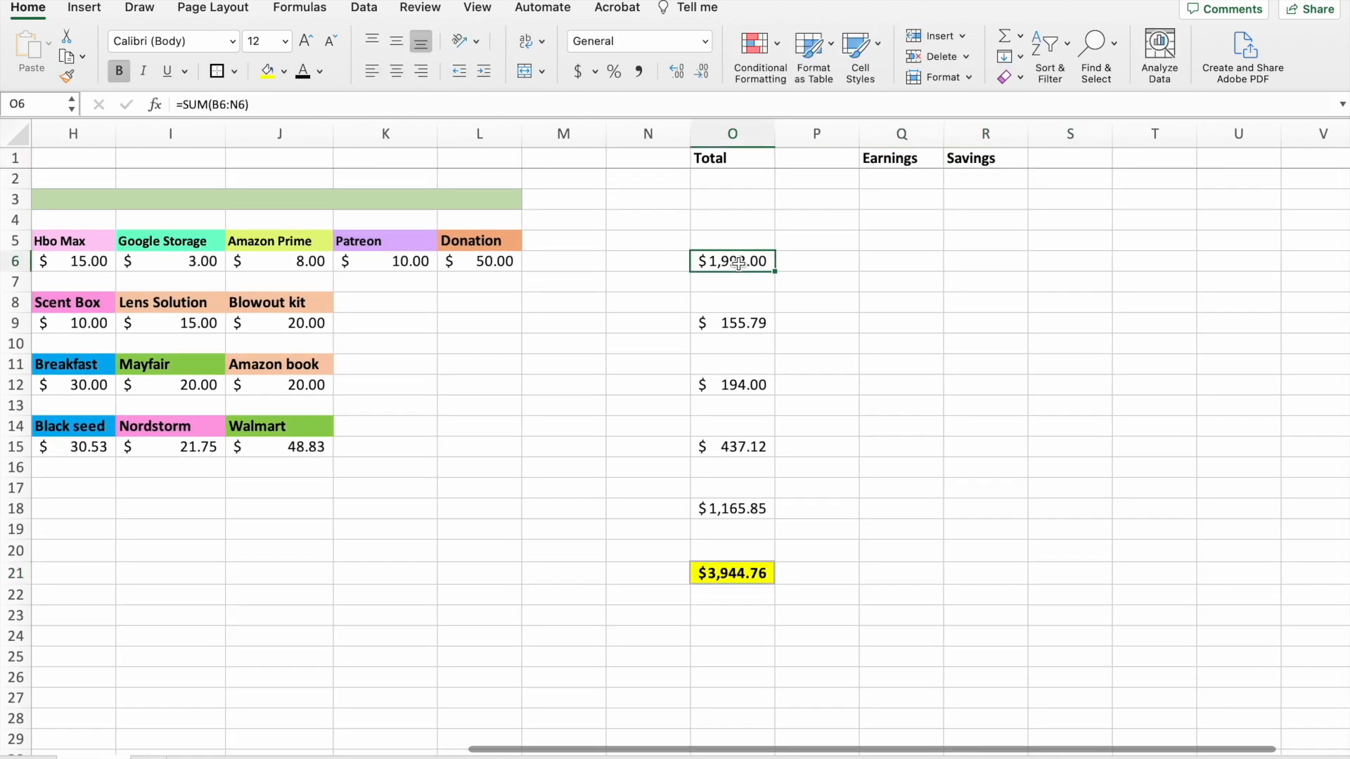
click(284, 71)
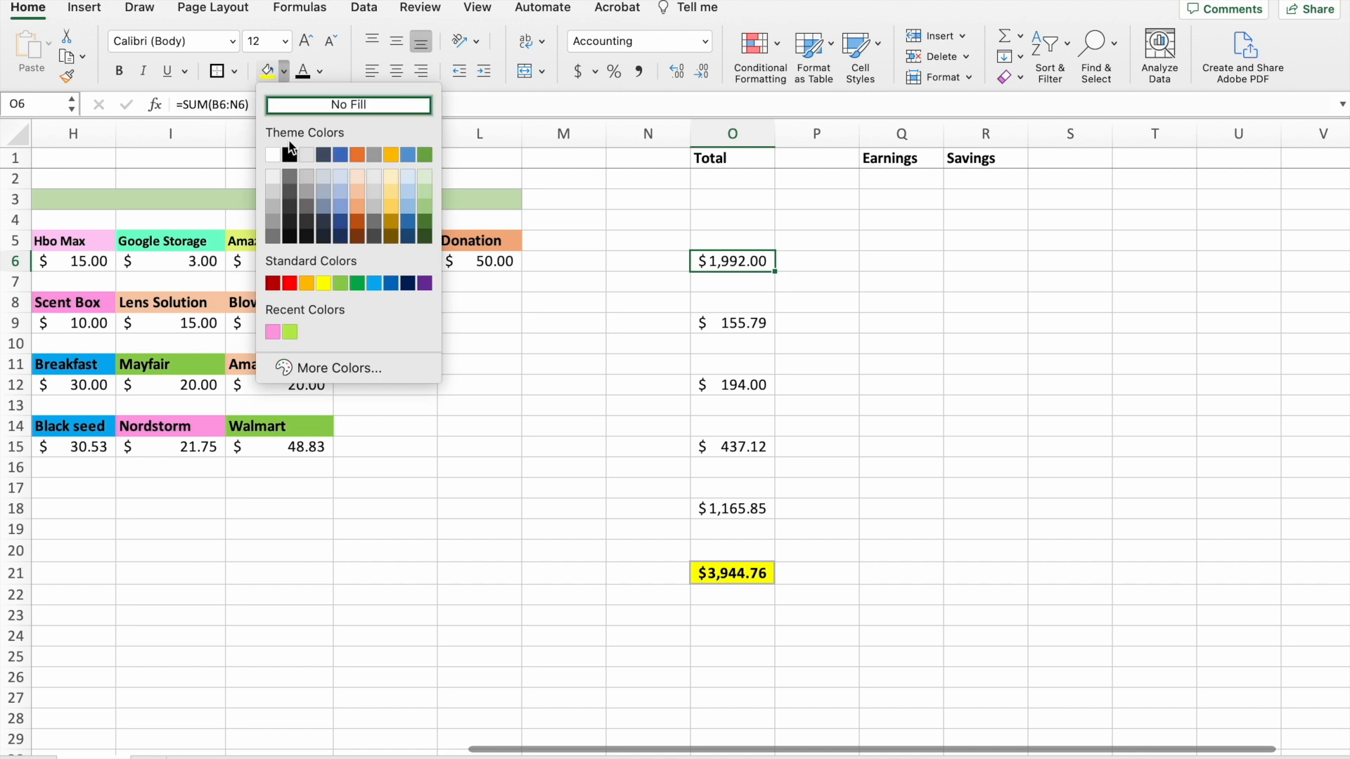
click(302, 285)
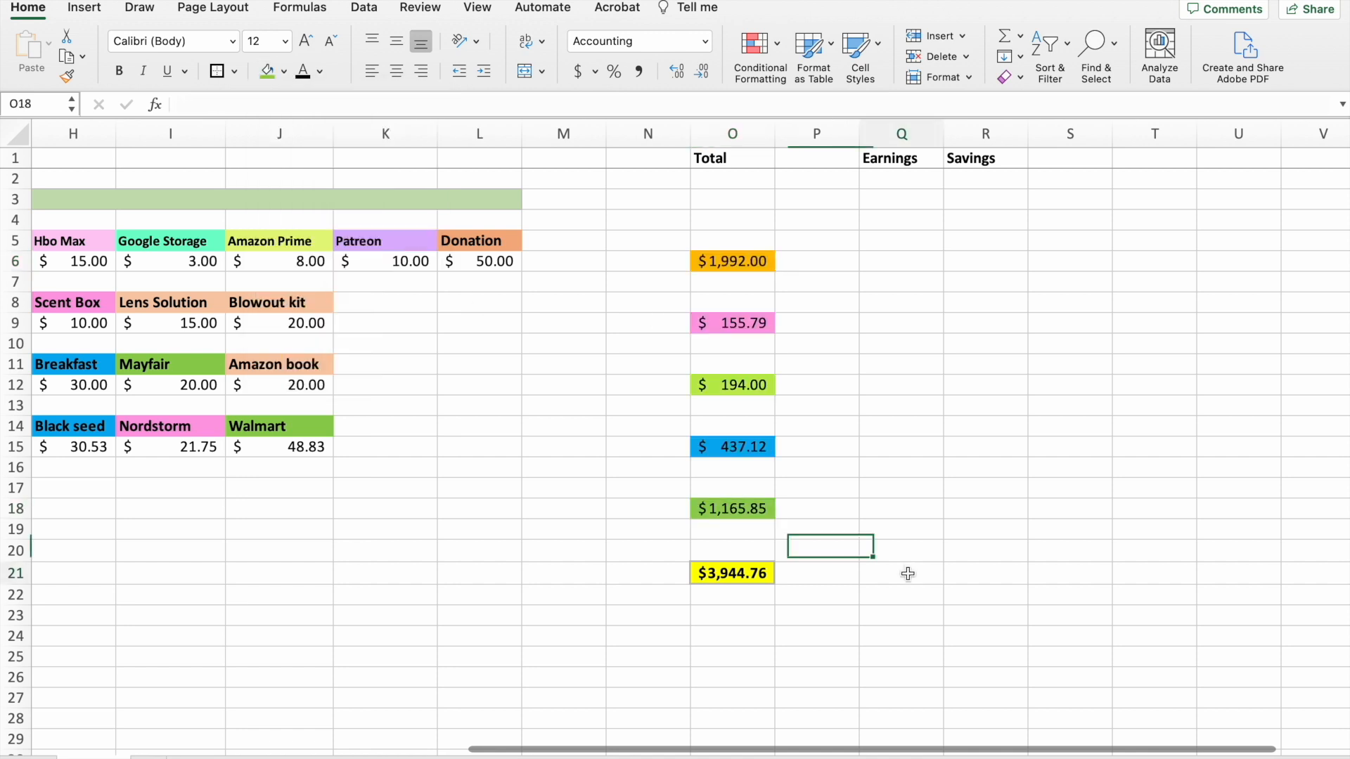
Enter earnings of 4000 in Q21, on the grand total's row.
click(908, 575)
key(Return)
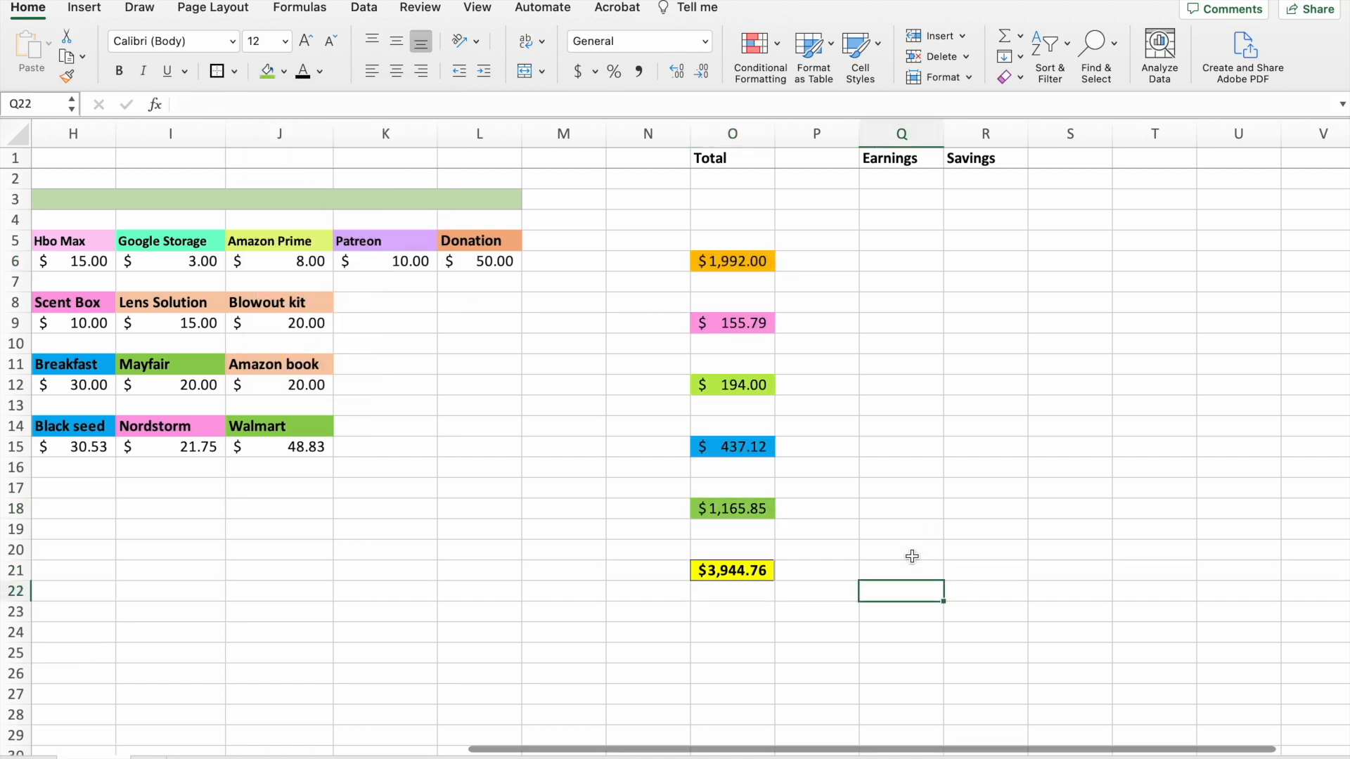
click(916, 572)
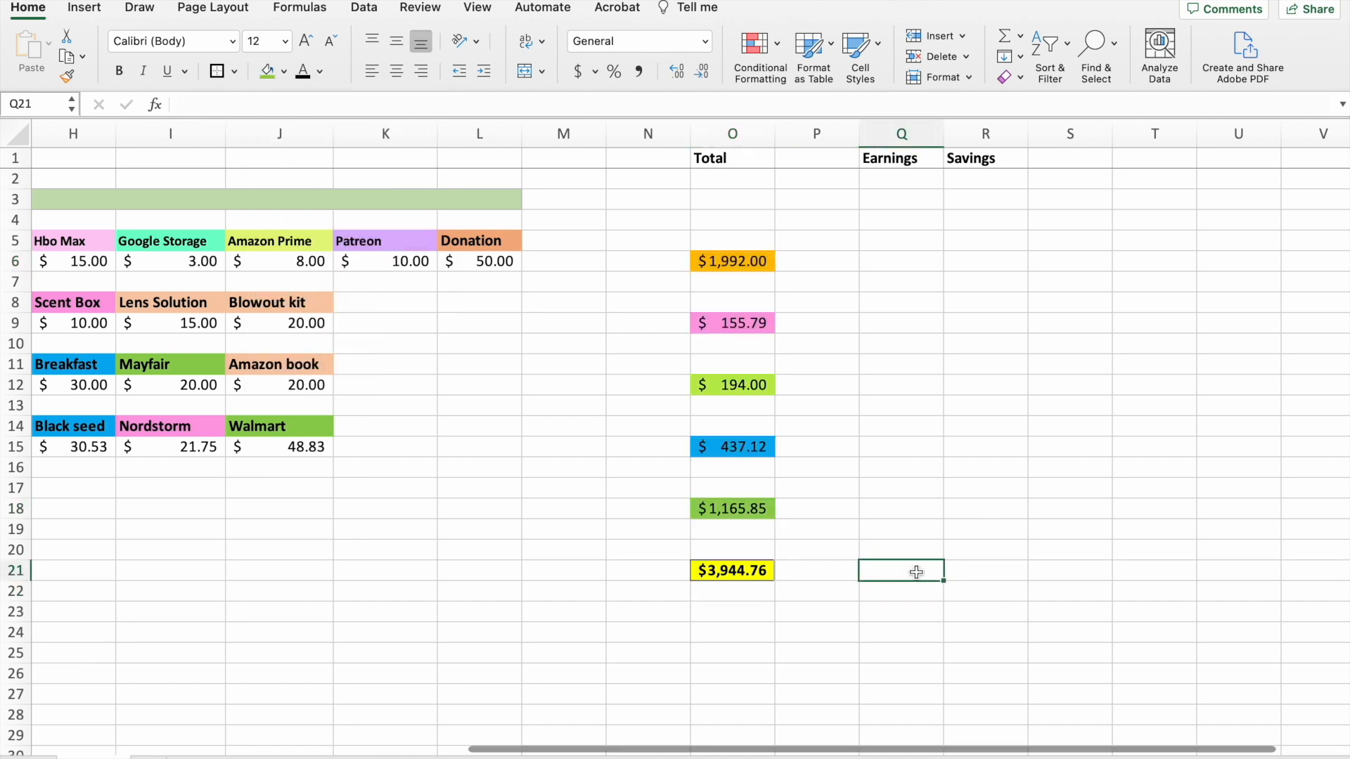
text(4000)
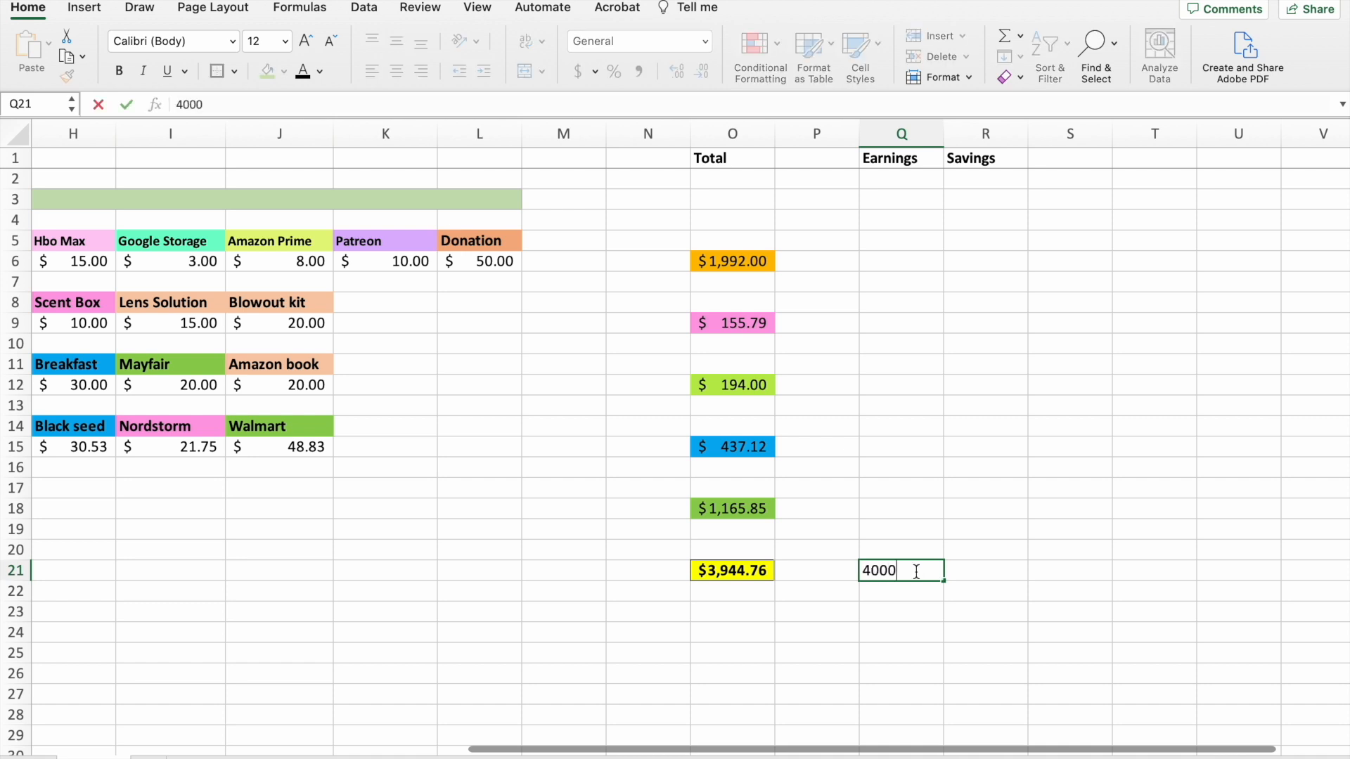
key(Tab)
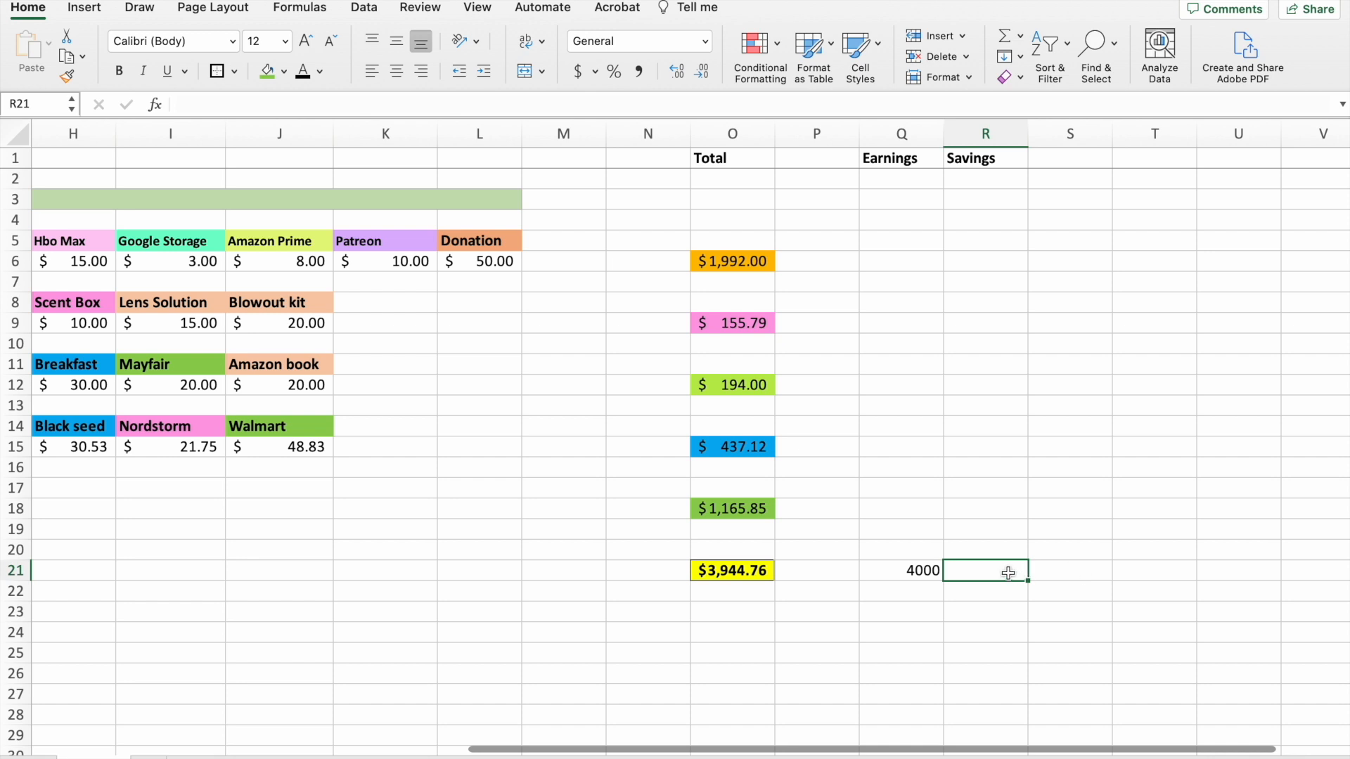
Calculate the savings in R21 by subtracting the grand total from the earnings with the formula =(Q21-O21).
text(=)
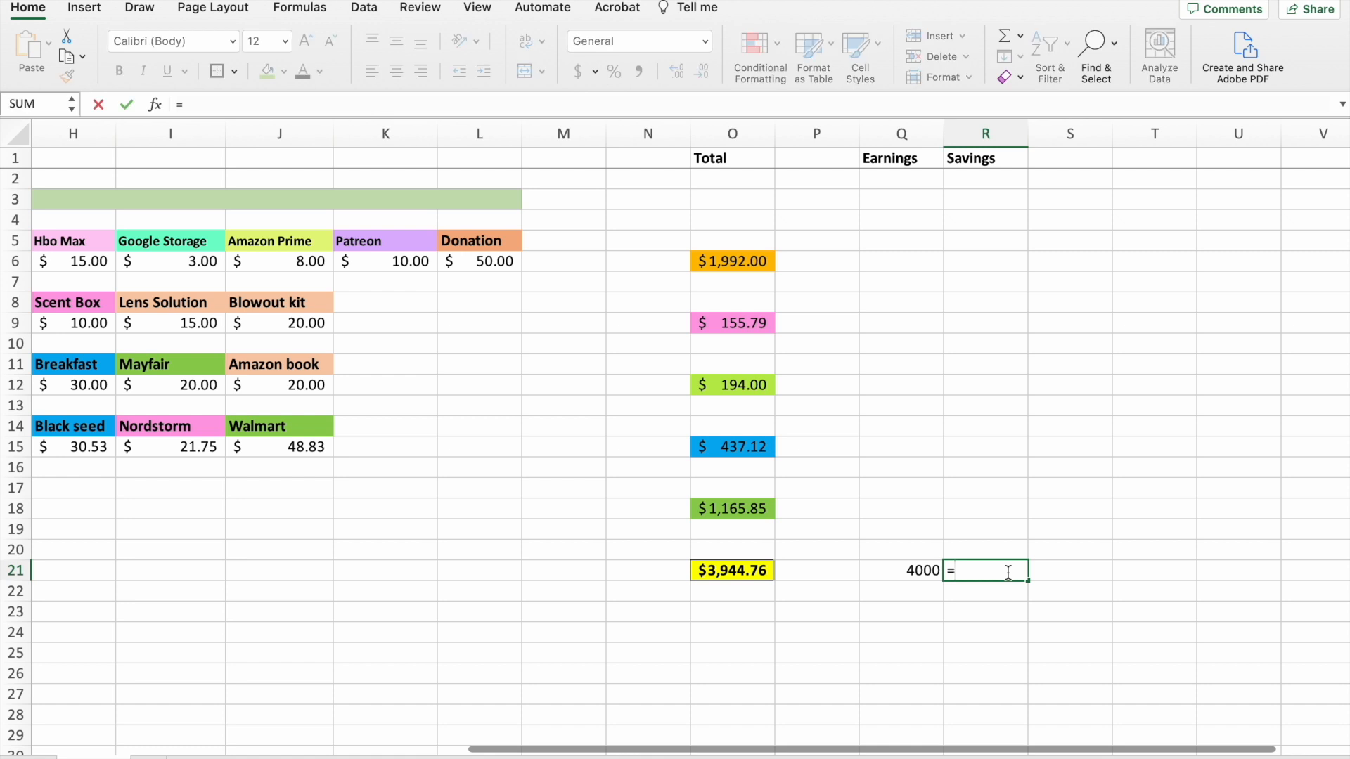
text(()
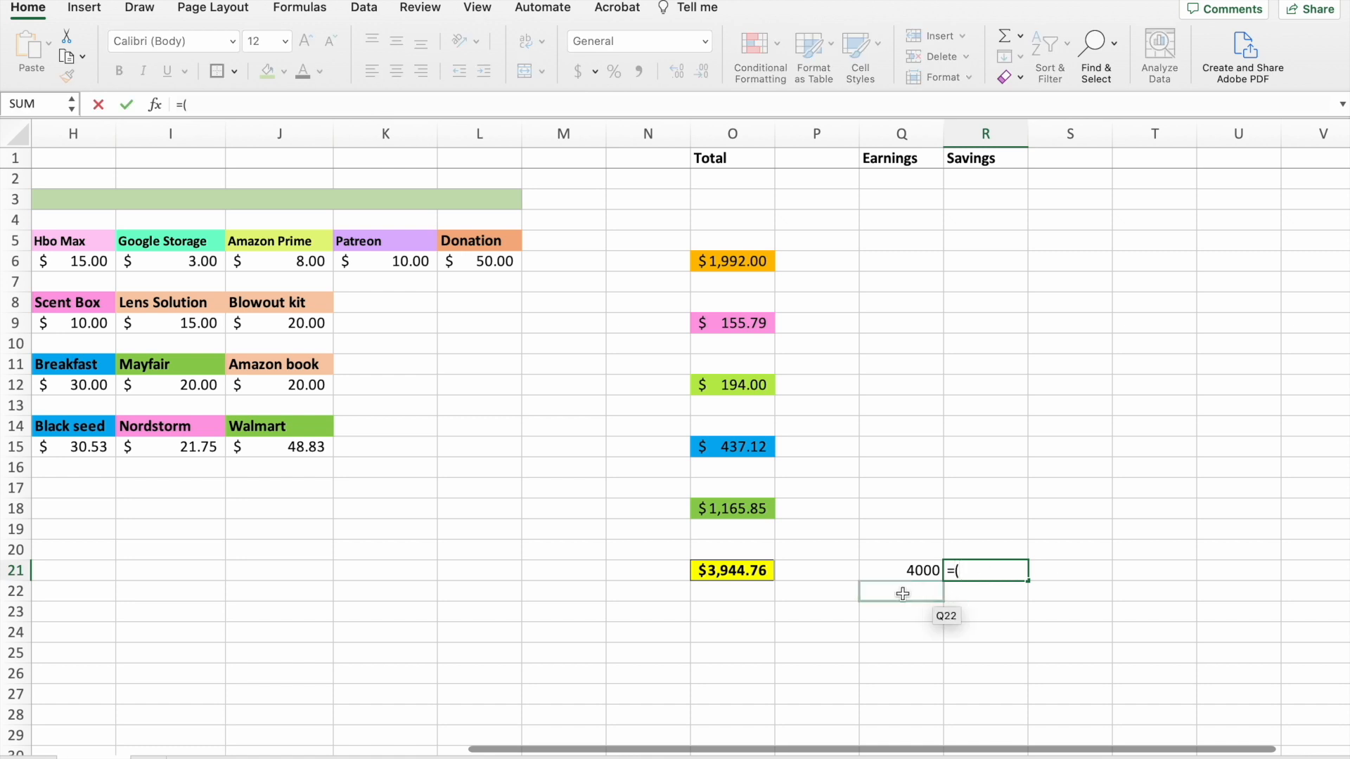
click(914, 575)
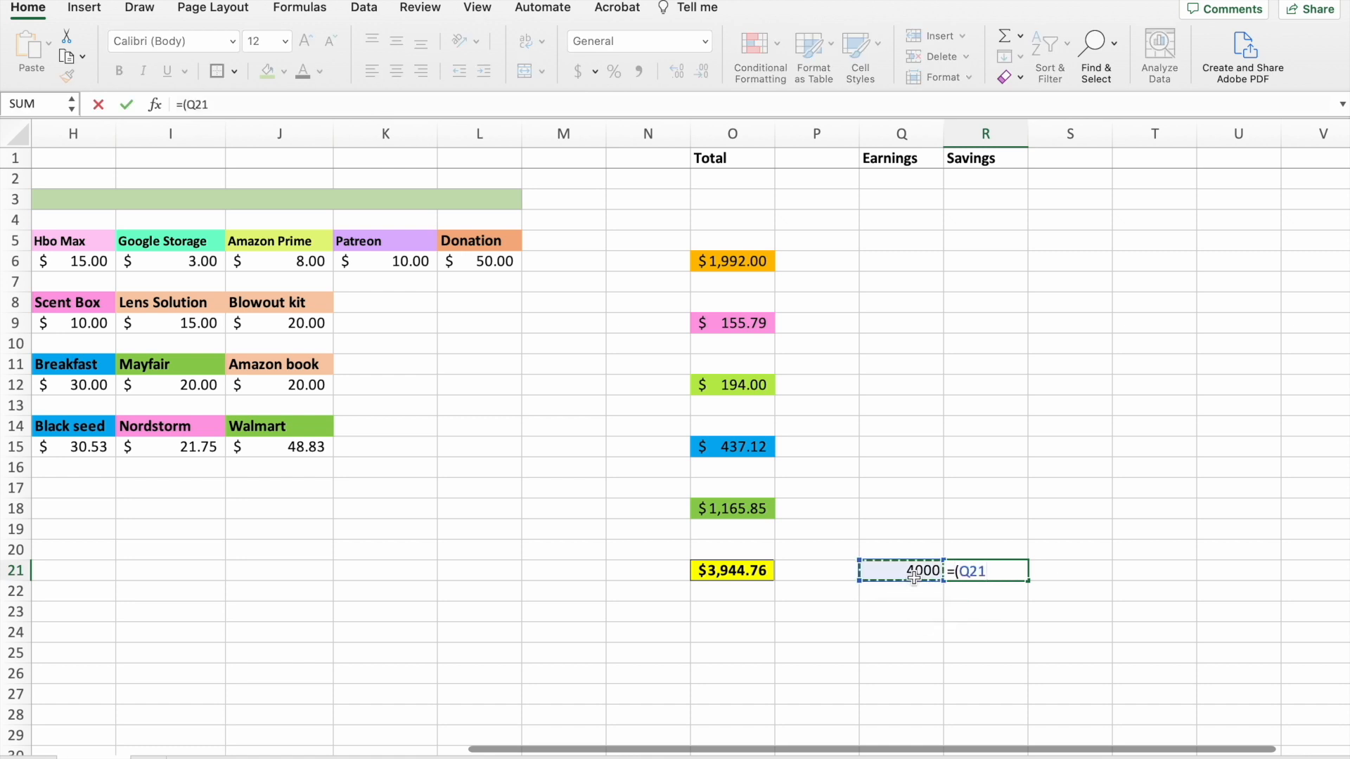
text(-)
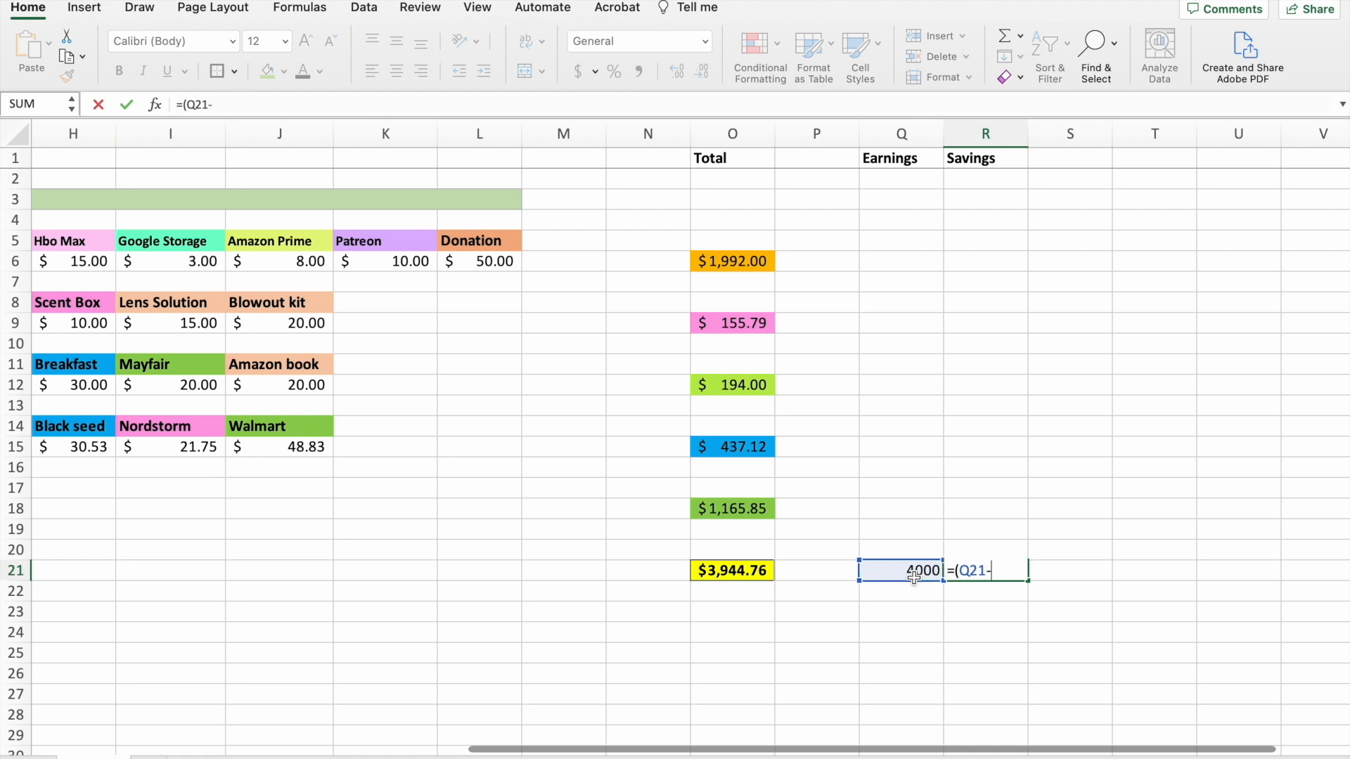
click(740, 575)
text())
key(Return)
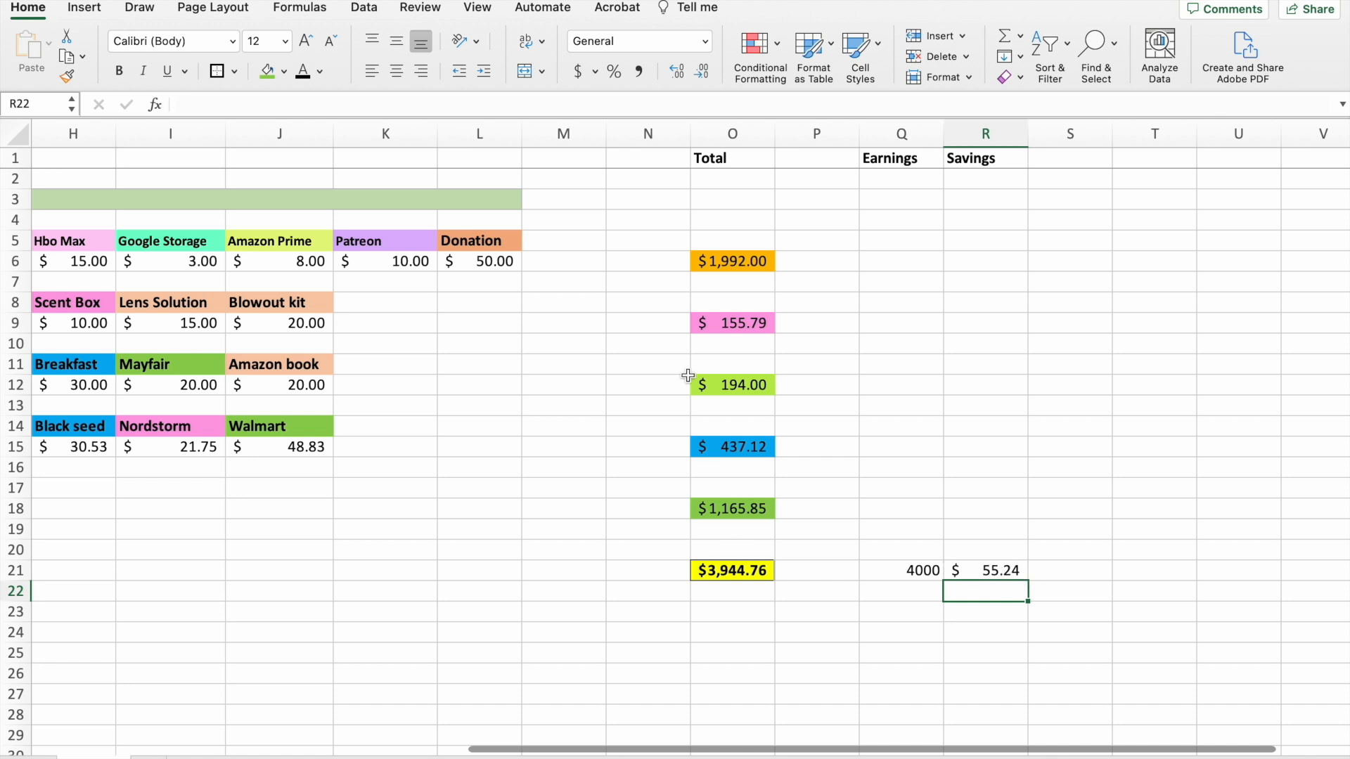
Try 85 as the Blowout kit cost in J9 to test how the totals recalculate.
click(730, 389)
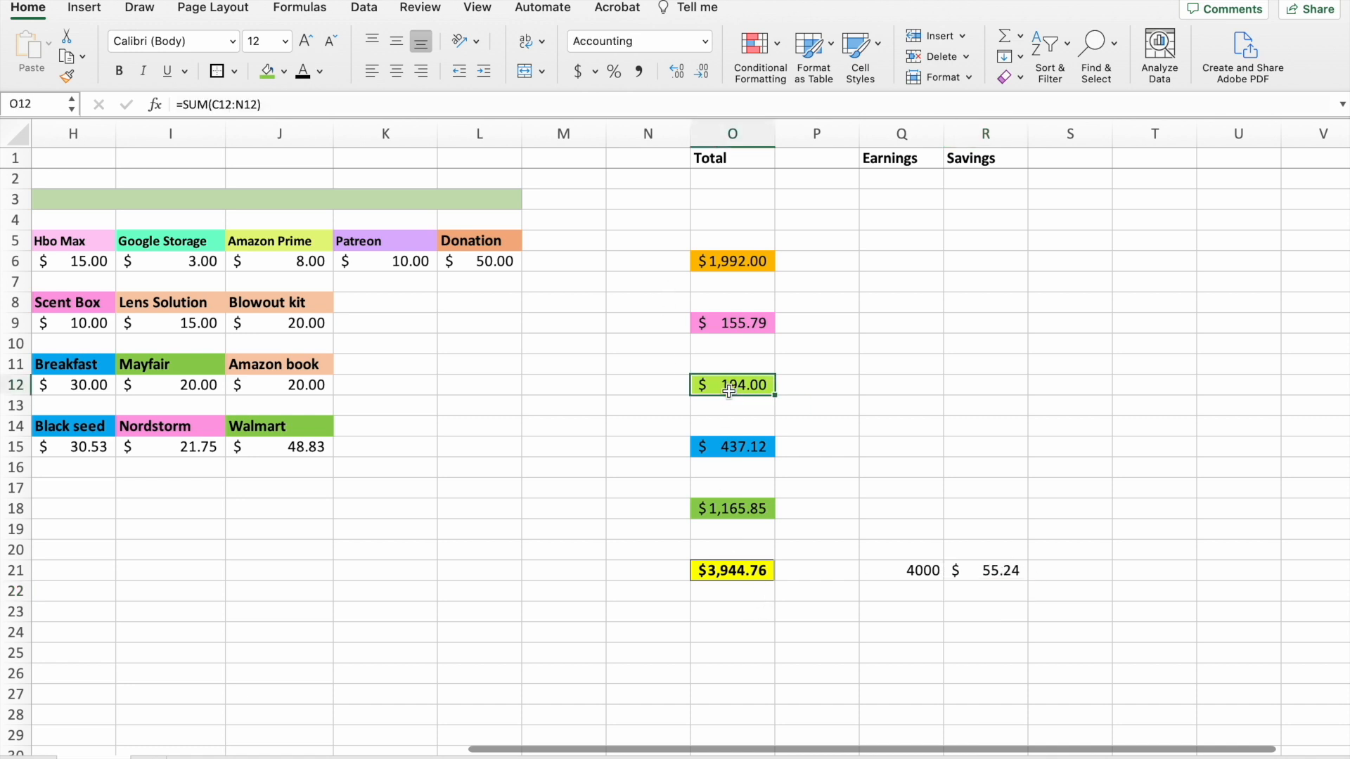
click(289, 325)
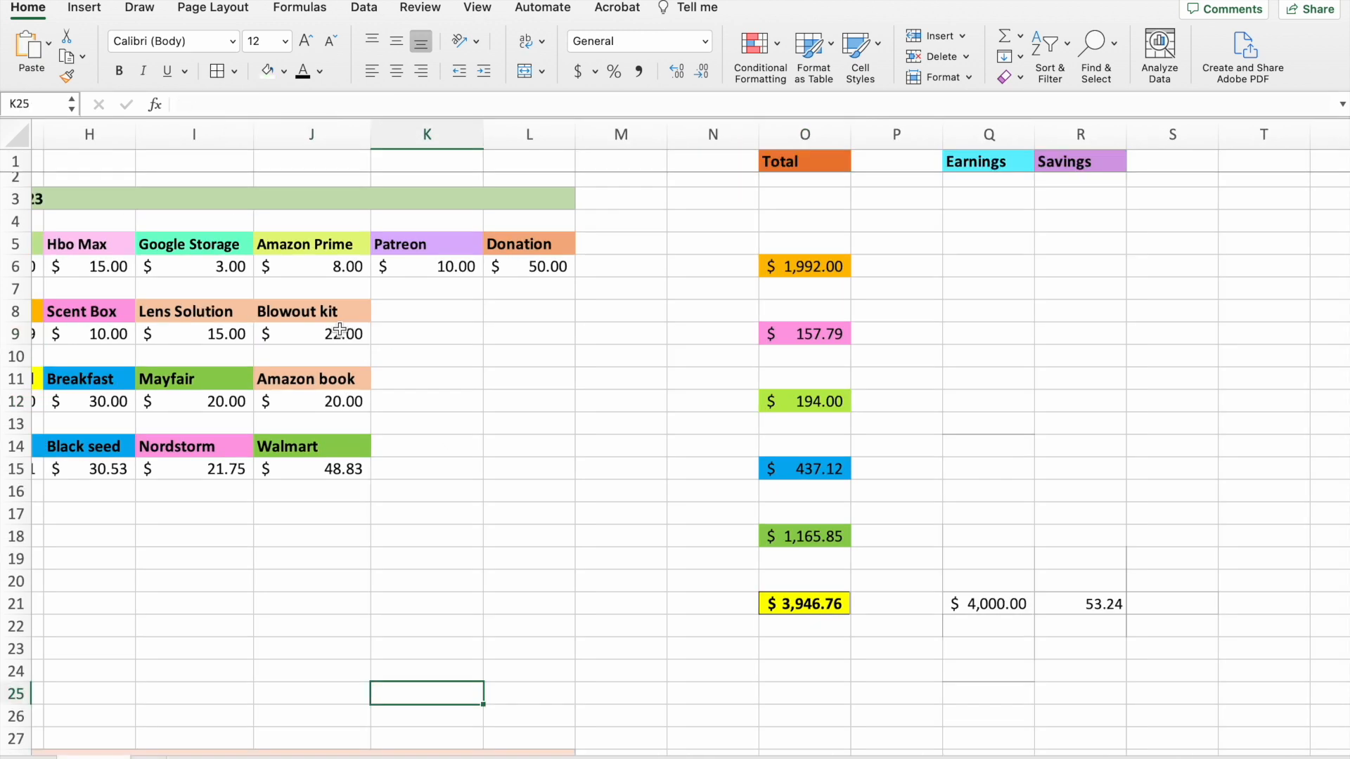
click(339, 332)
text(85)
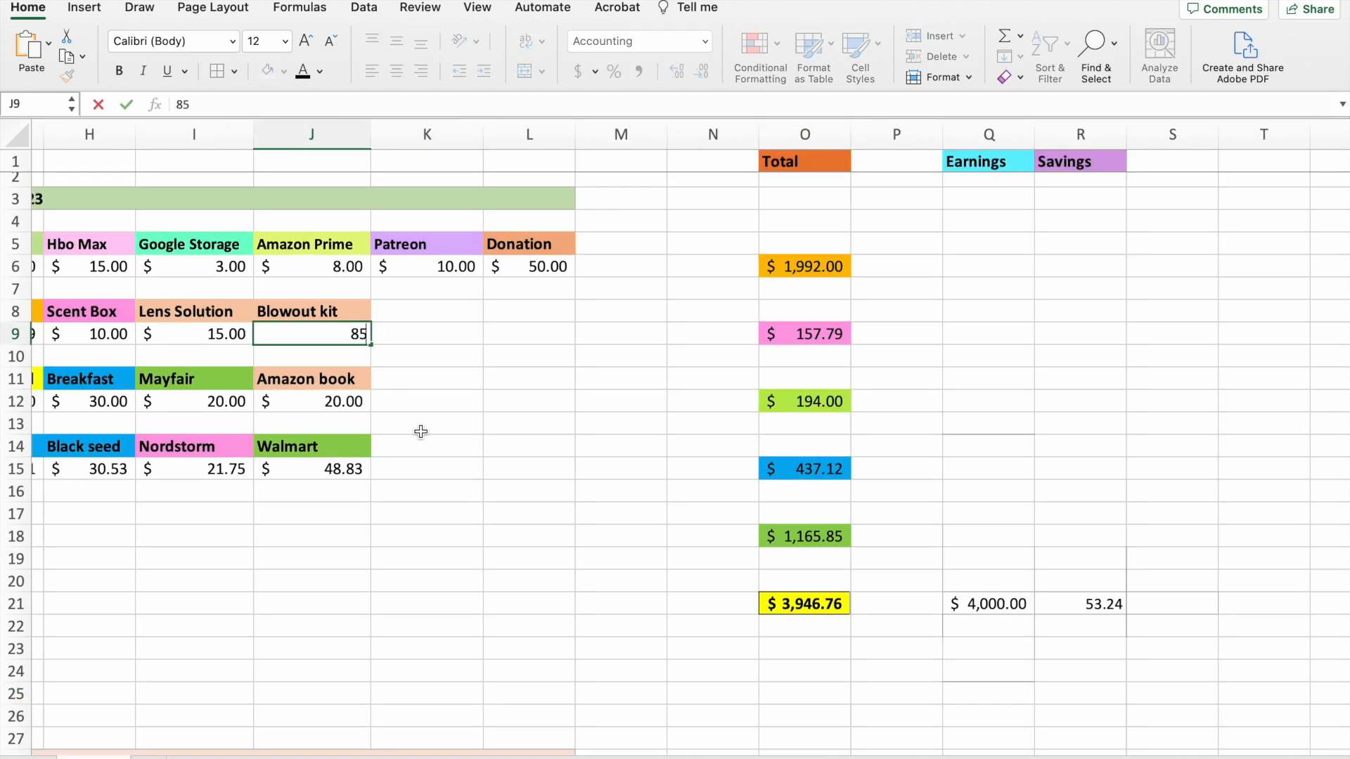
key(Return)
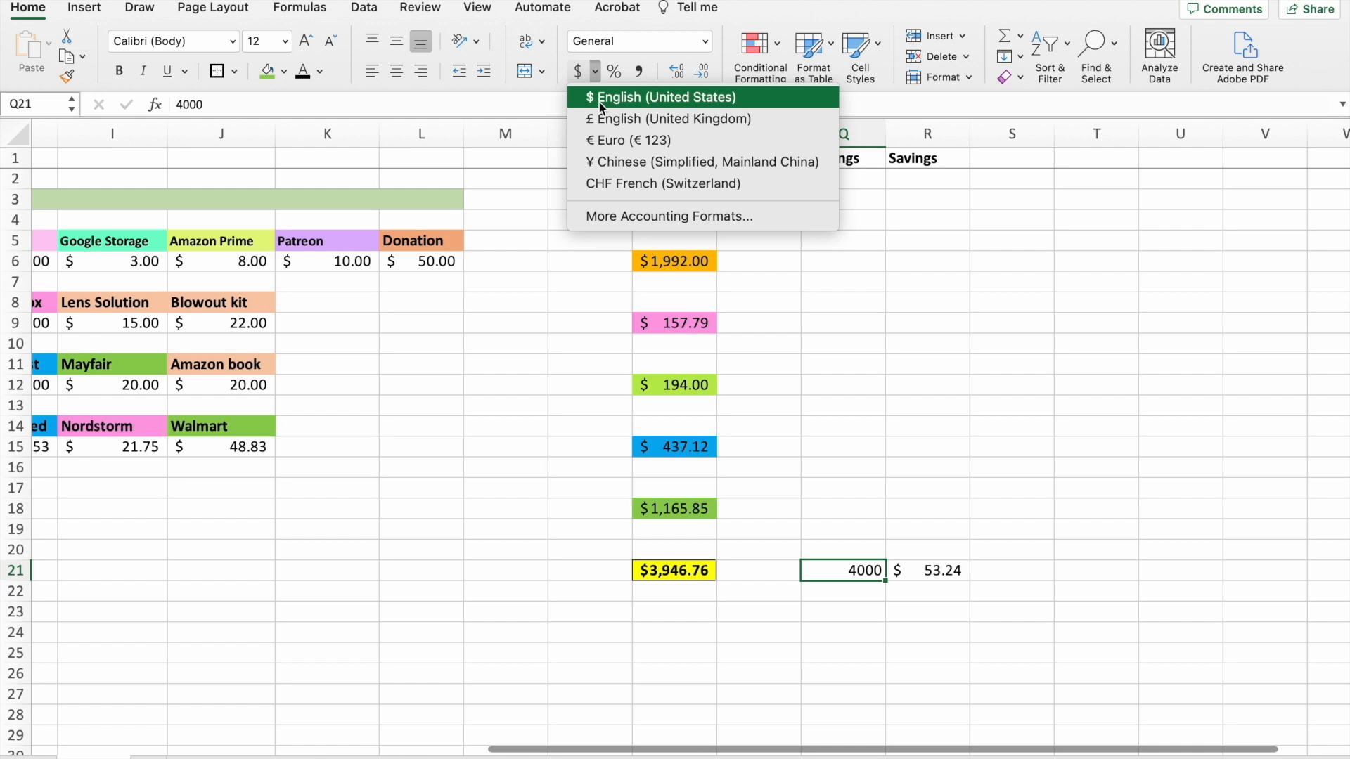
Format the earnings amount in Q21 as accounting currency with $ English (United States).
click(599, 102)
scroll(890, 419, left, 3)
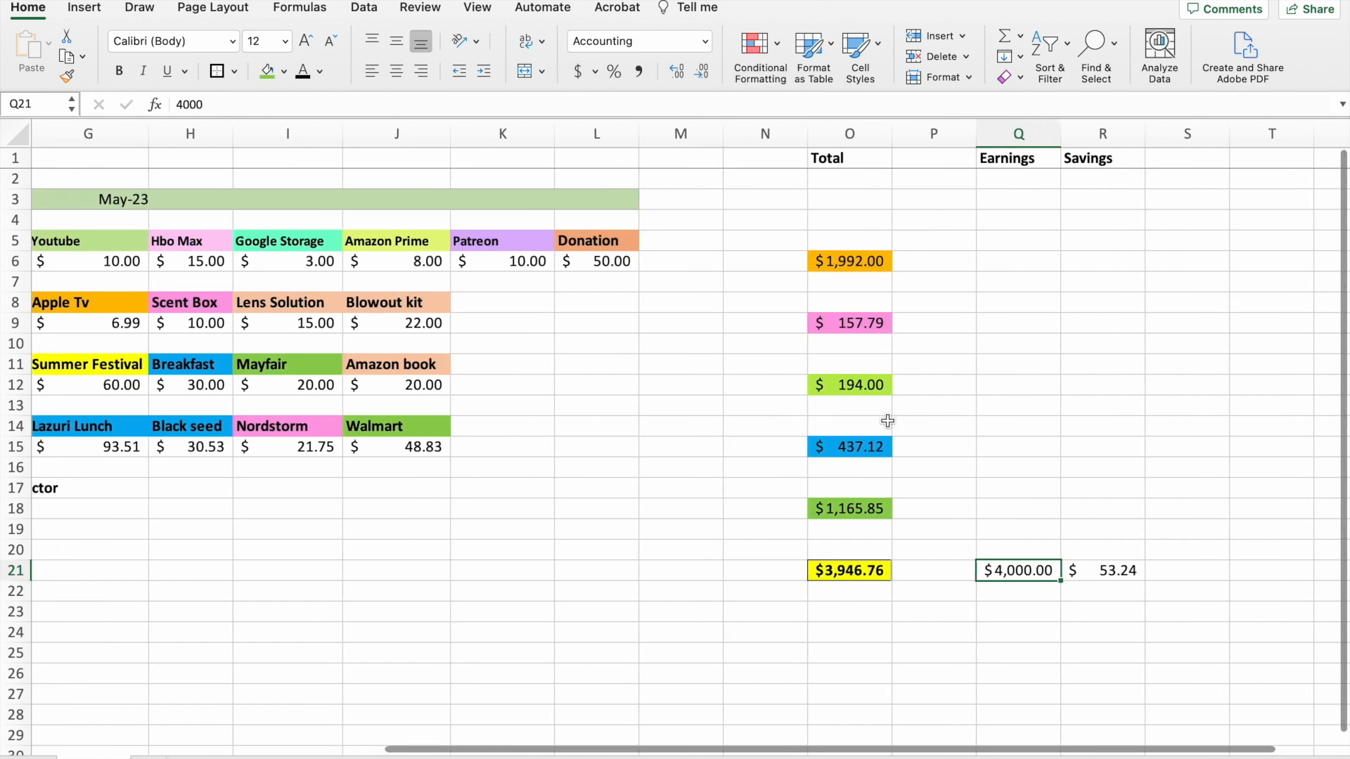
scroll(890, 419, down, 5)
scroll(887, 420, up, 4)
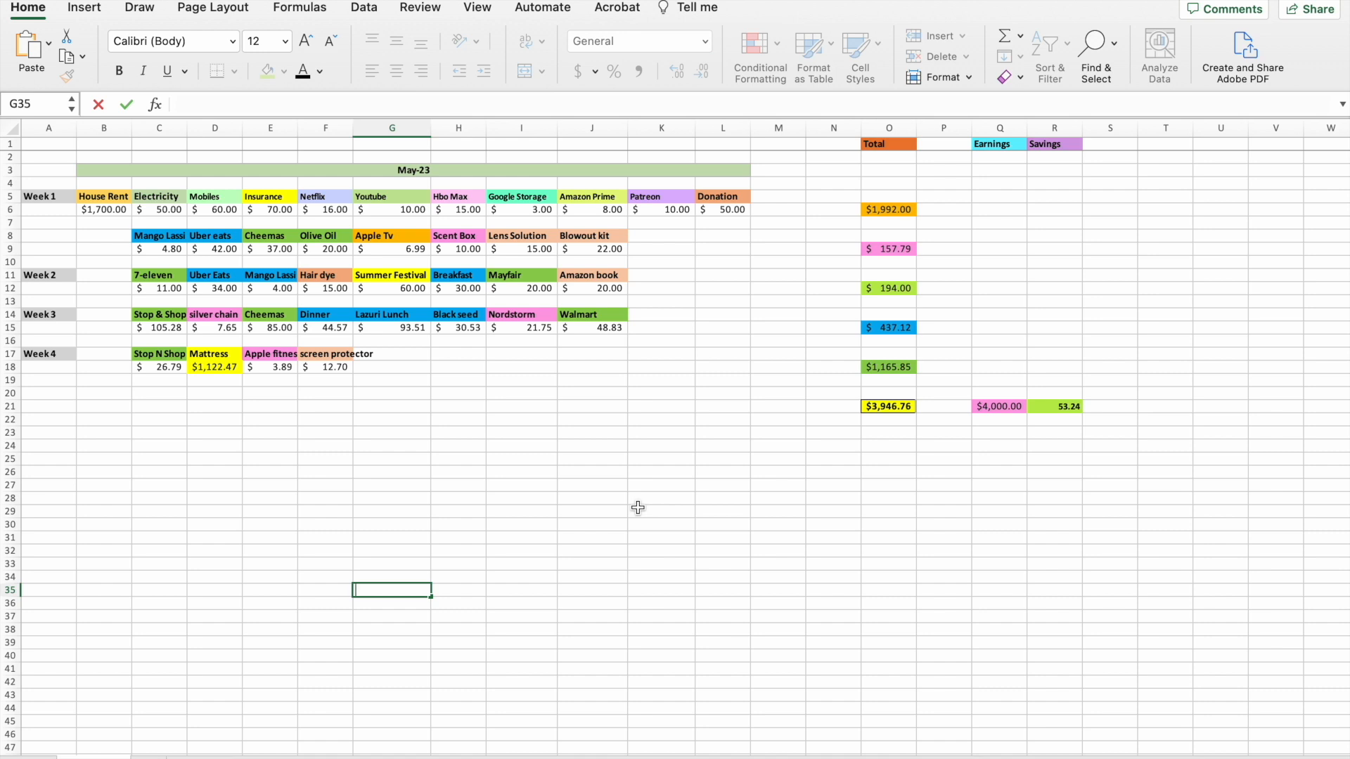
Copy the month header and Week 1 block in A3:O6 and paste it starting at A28.
drag(42, 170, 873, 211)
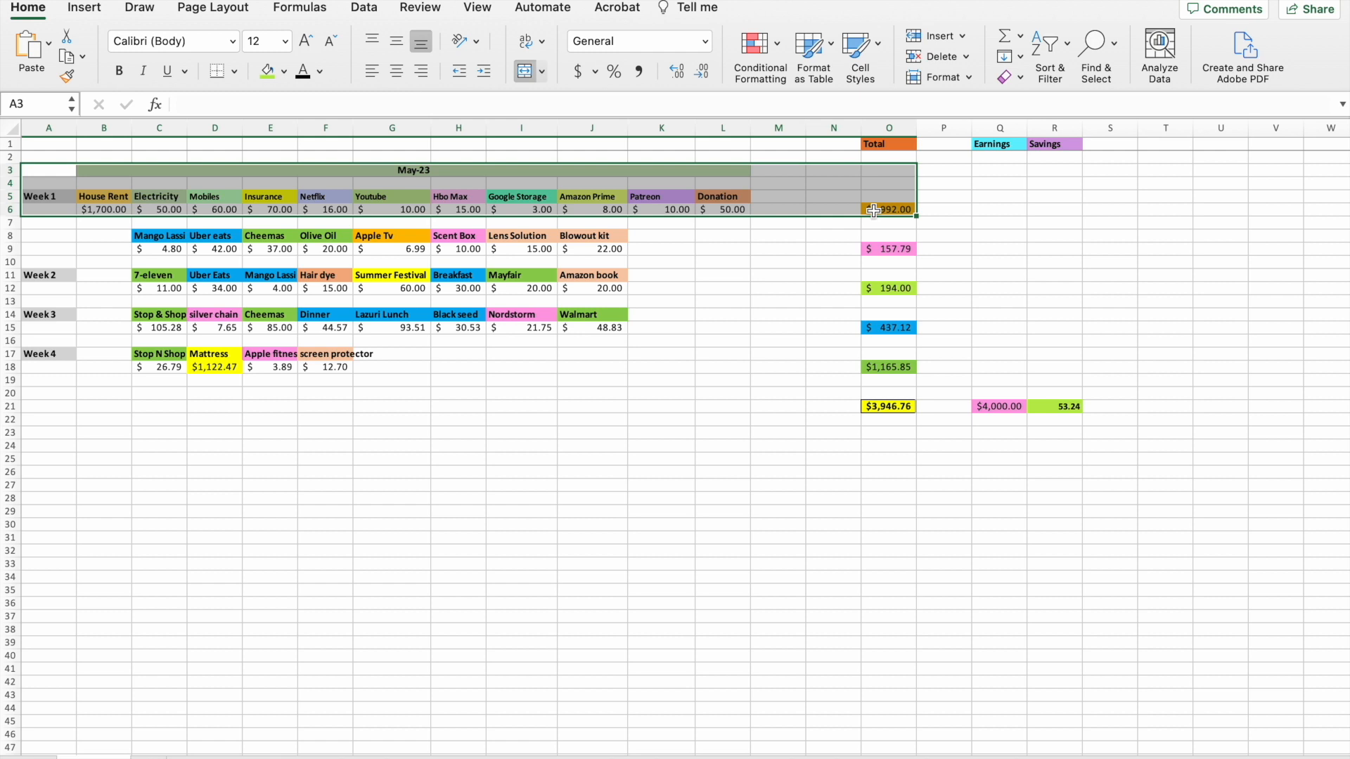
key(super+c)
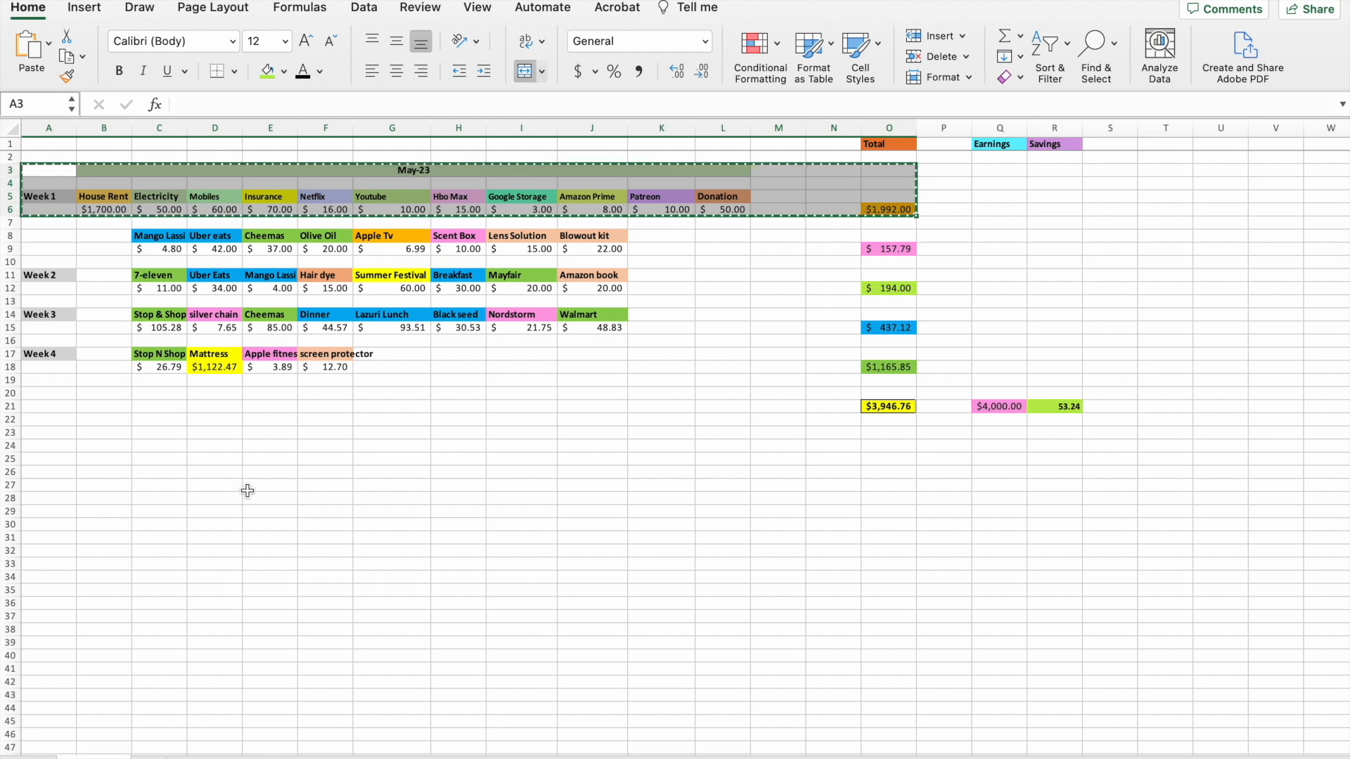
click(48, 500)
key(super+v)
Change the copied month header in B28 to June 2023 and fill it with the lightest orange theme shade.
click(415, 498)
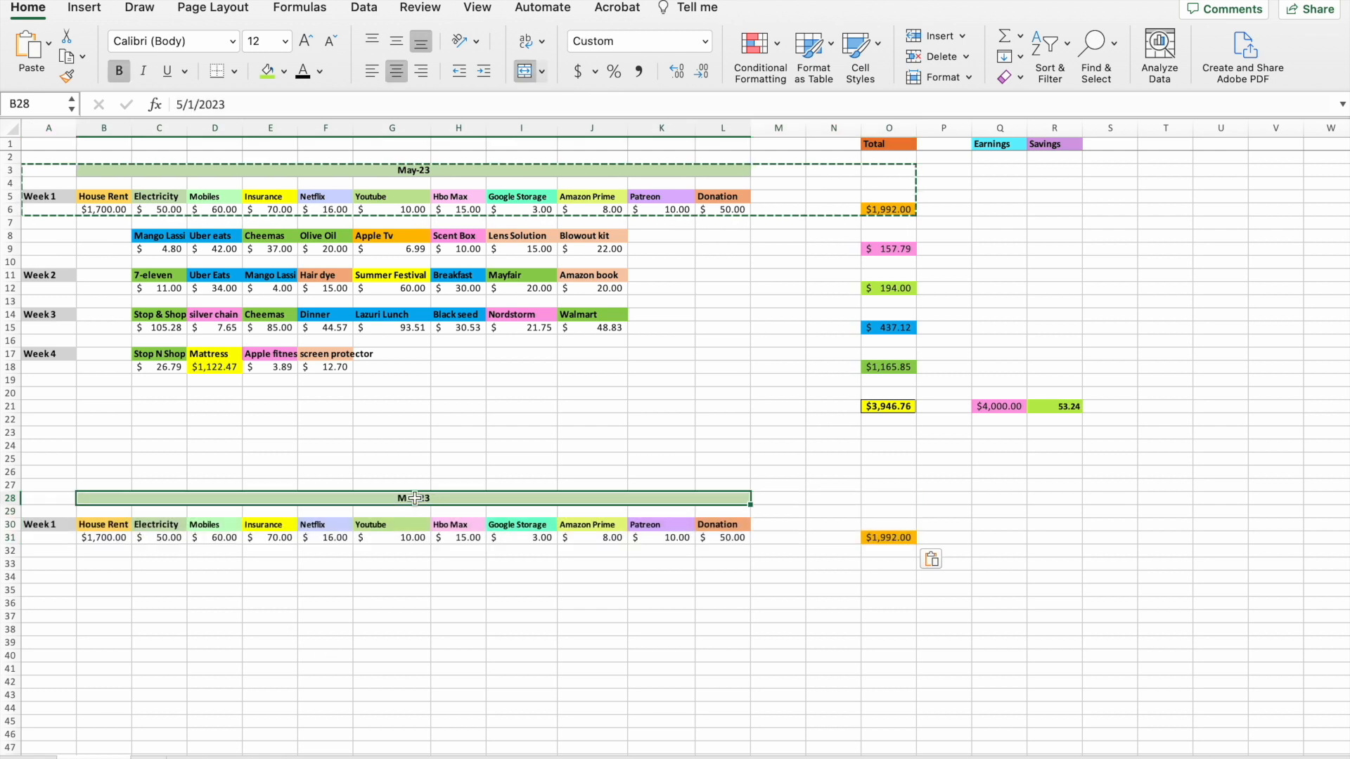
key(Delete)
text(June 2023)
key(Return)
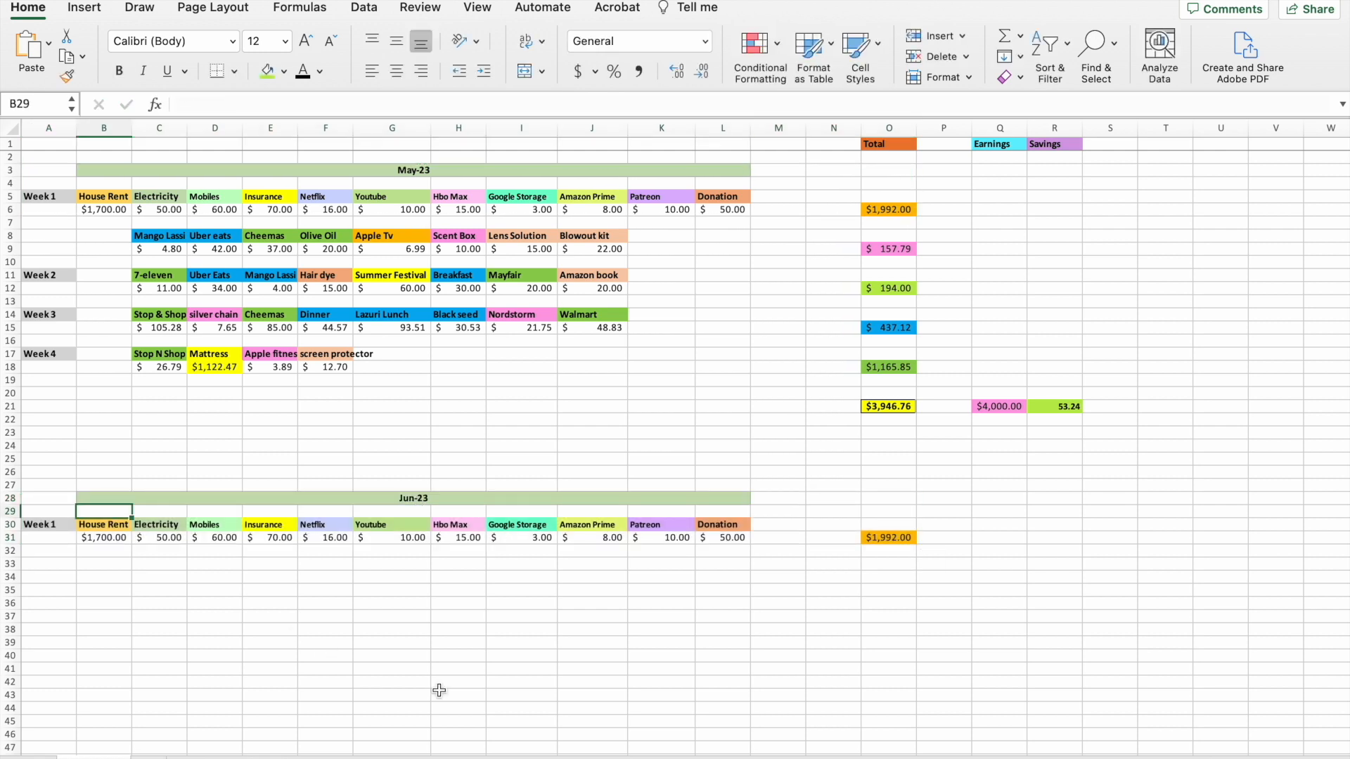
click(408, 499)
click(285, 73)
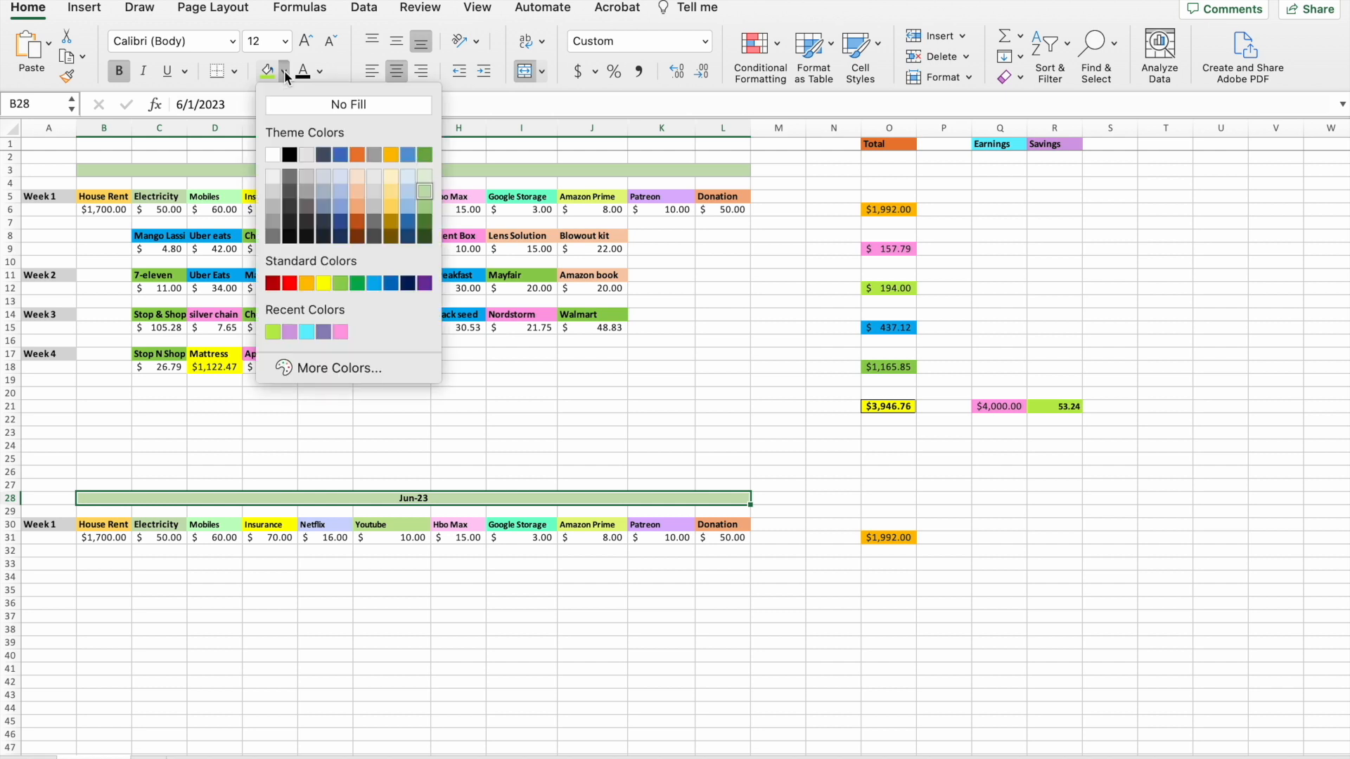
click(358, 176)
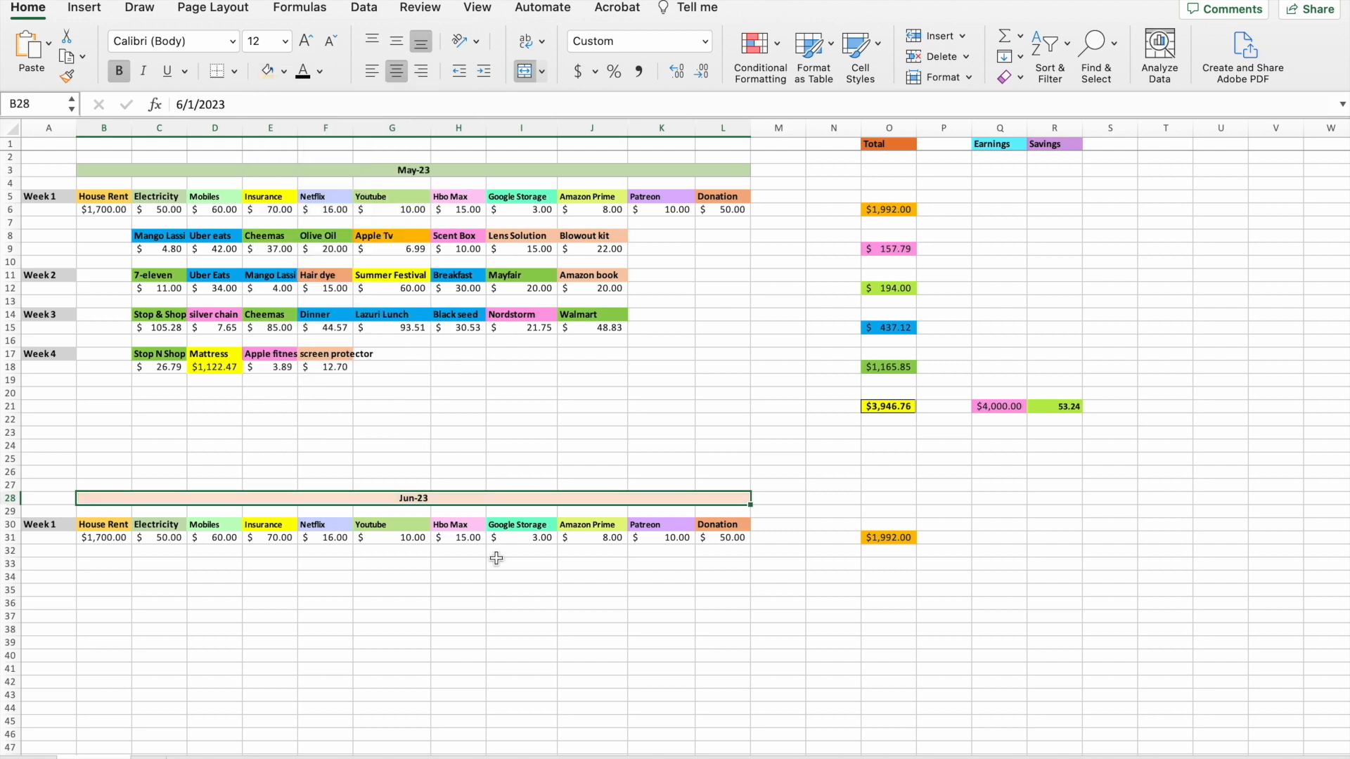
click(496, 558)
scroll(109, 566, down, 1)
click(109, 566)
text(g)
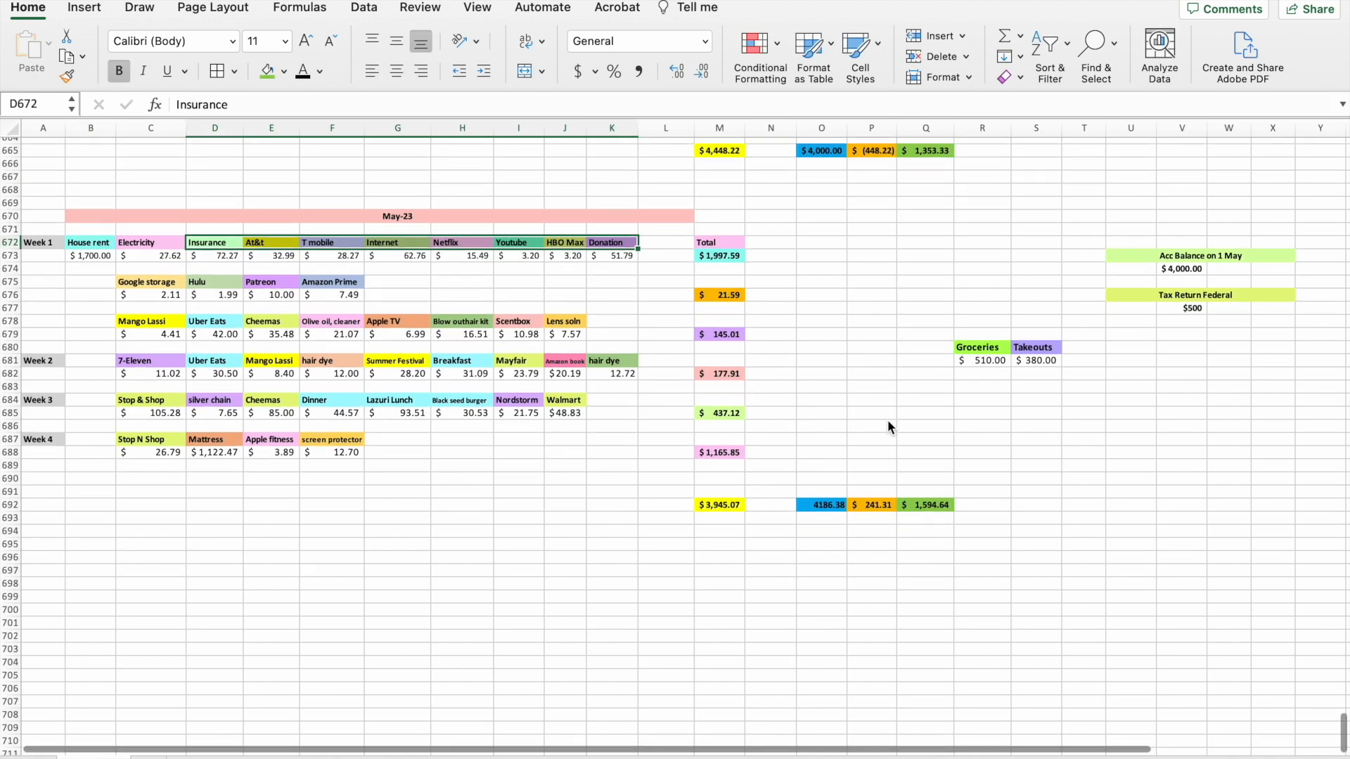
Review the completed monthly trackers from May 2023 back to December 2022.
scroll(887, 420, up, 5)
scroll(887, 427, up, 20)
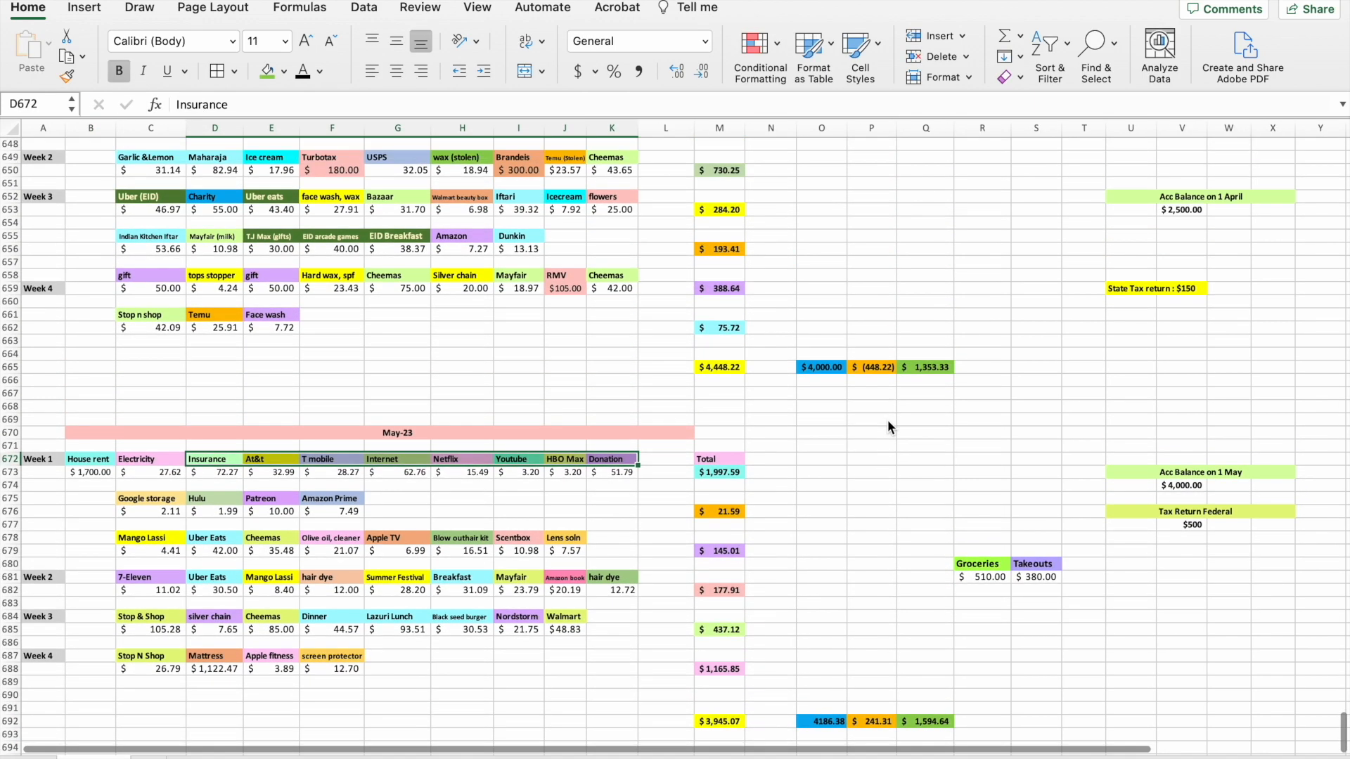
scroll(887, 426, up, 12)
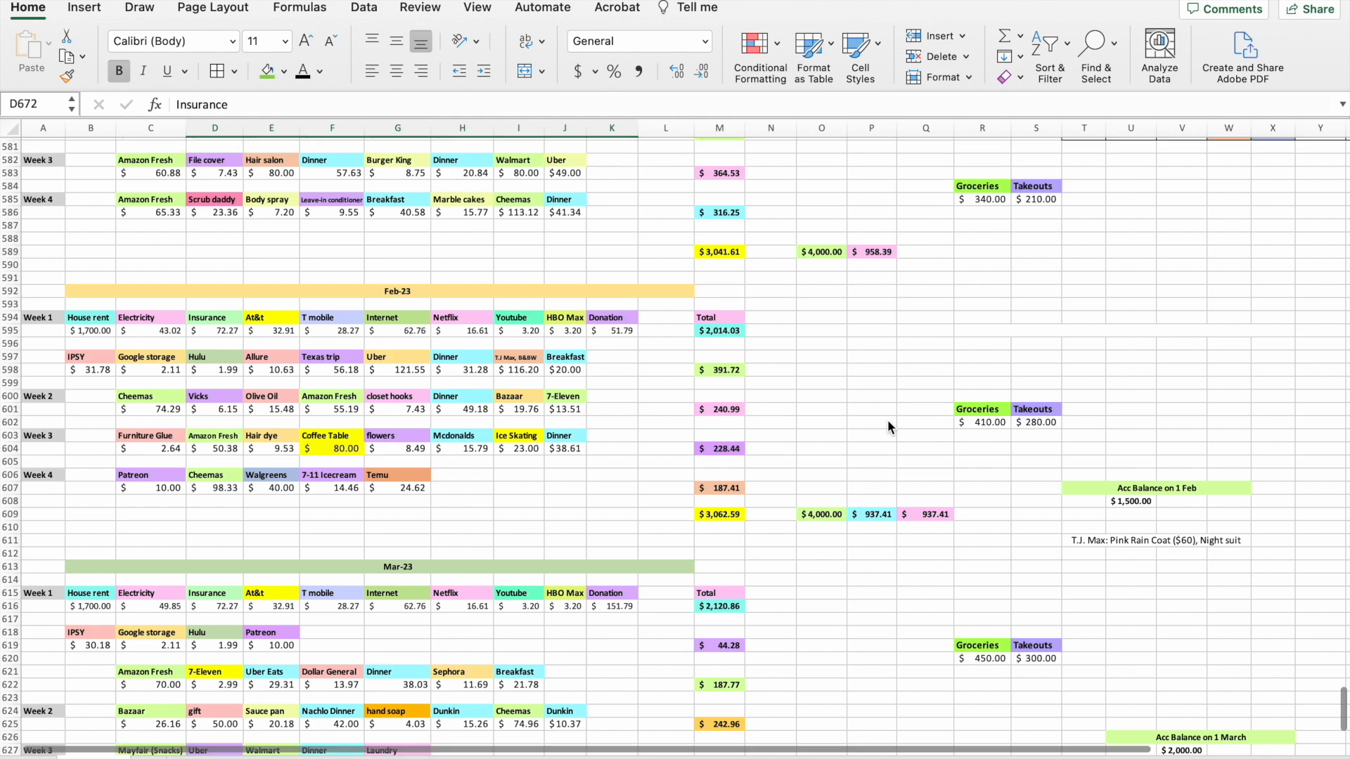
scroll(888, 426, up, 9)
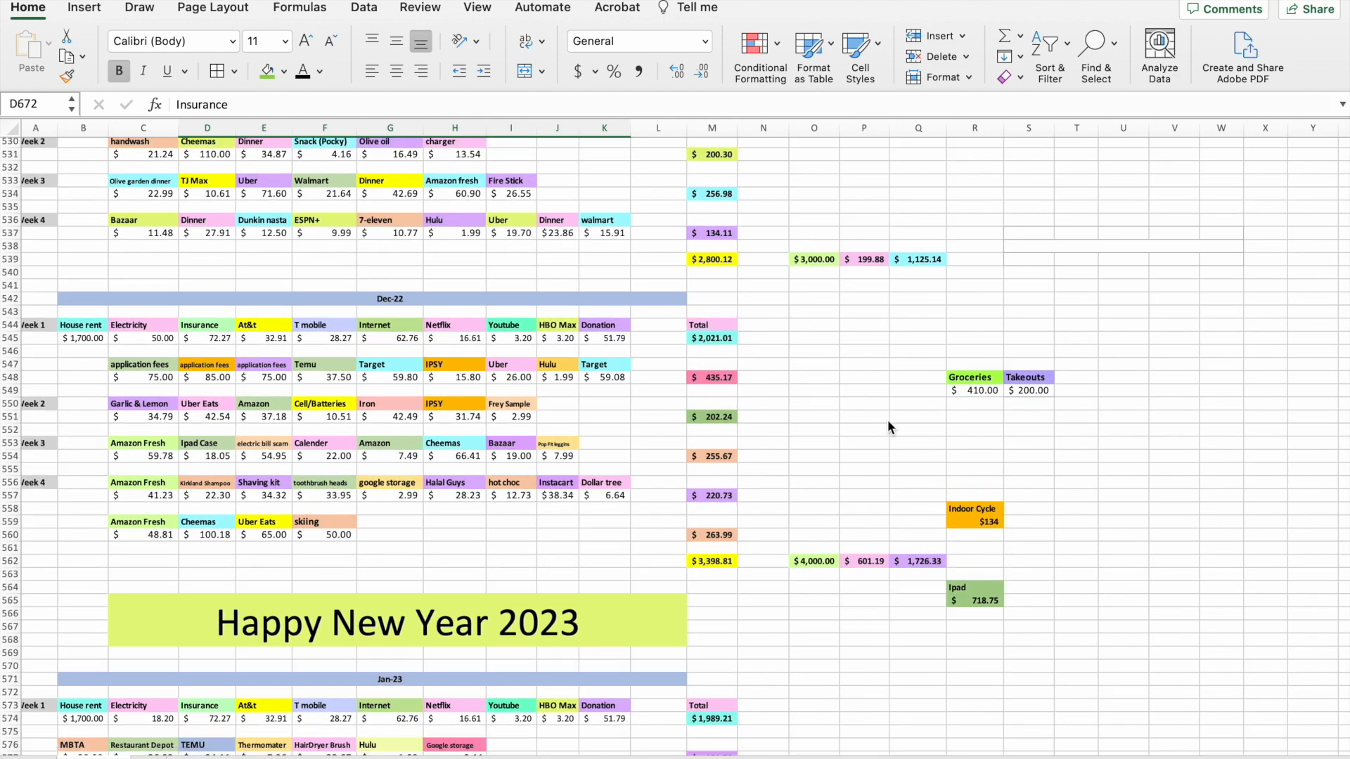
scroll(887, 426, up, 2)
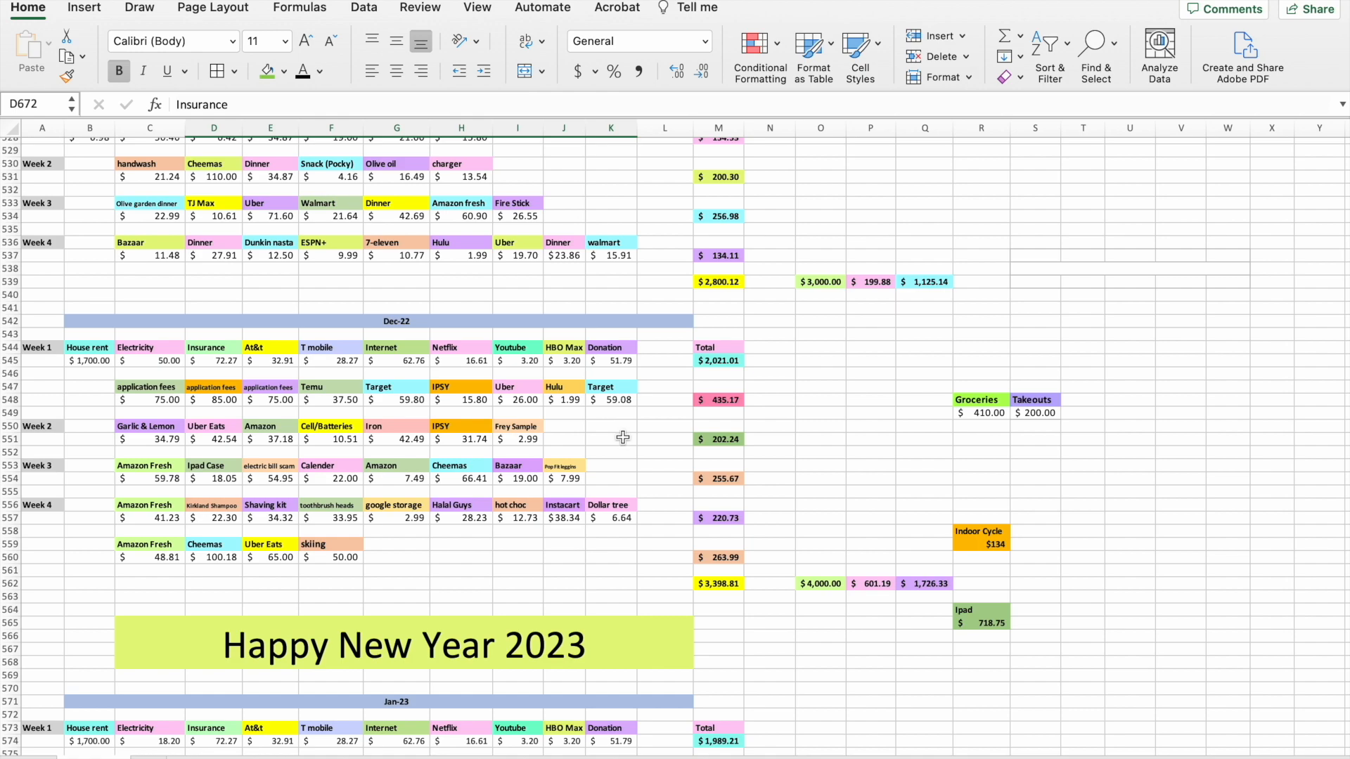
Examine the January 2023 tracker with its weekly totals, groceries and takeouts summary, and bank balance, Robinhood and cashback rewards table.
scroll(623, 438, down, 10)
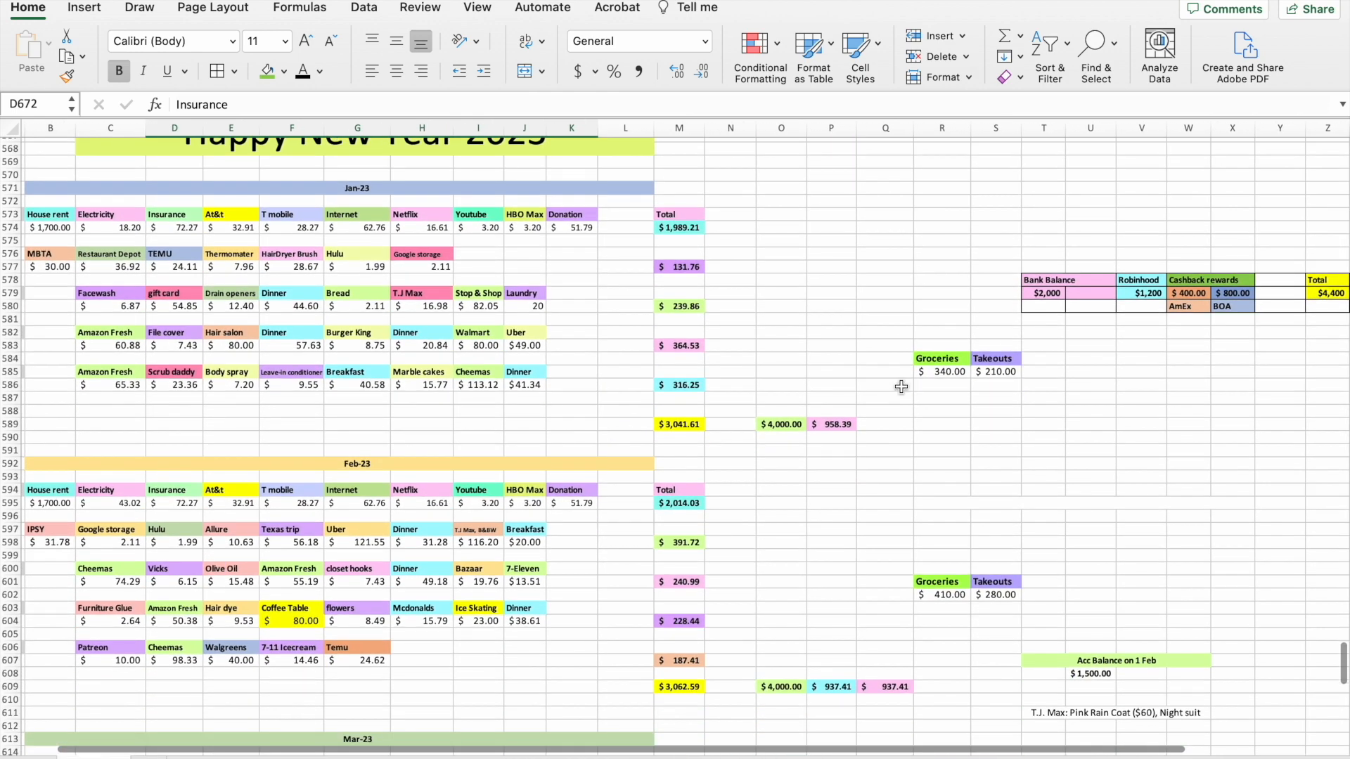
scroll(902, 387, right, 5)
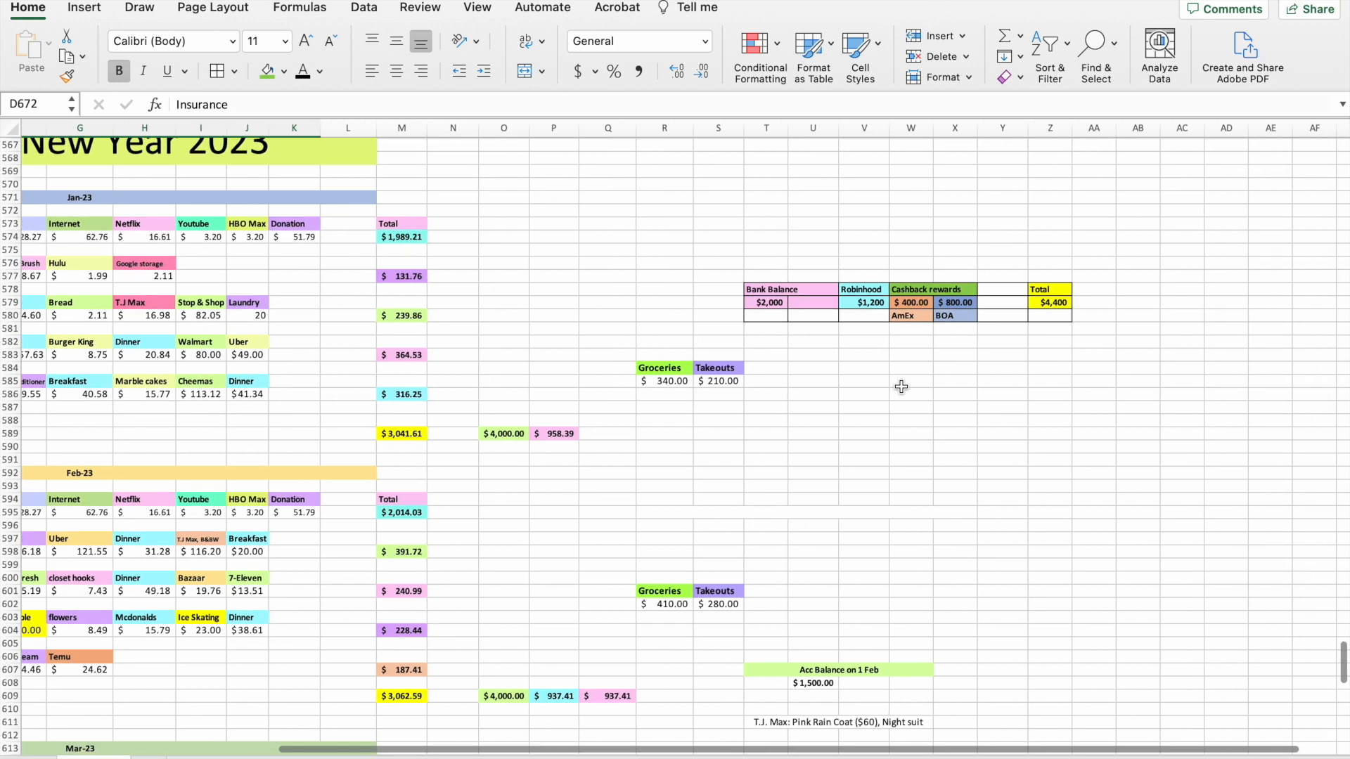
scroll(901, 387, up, 3)
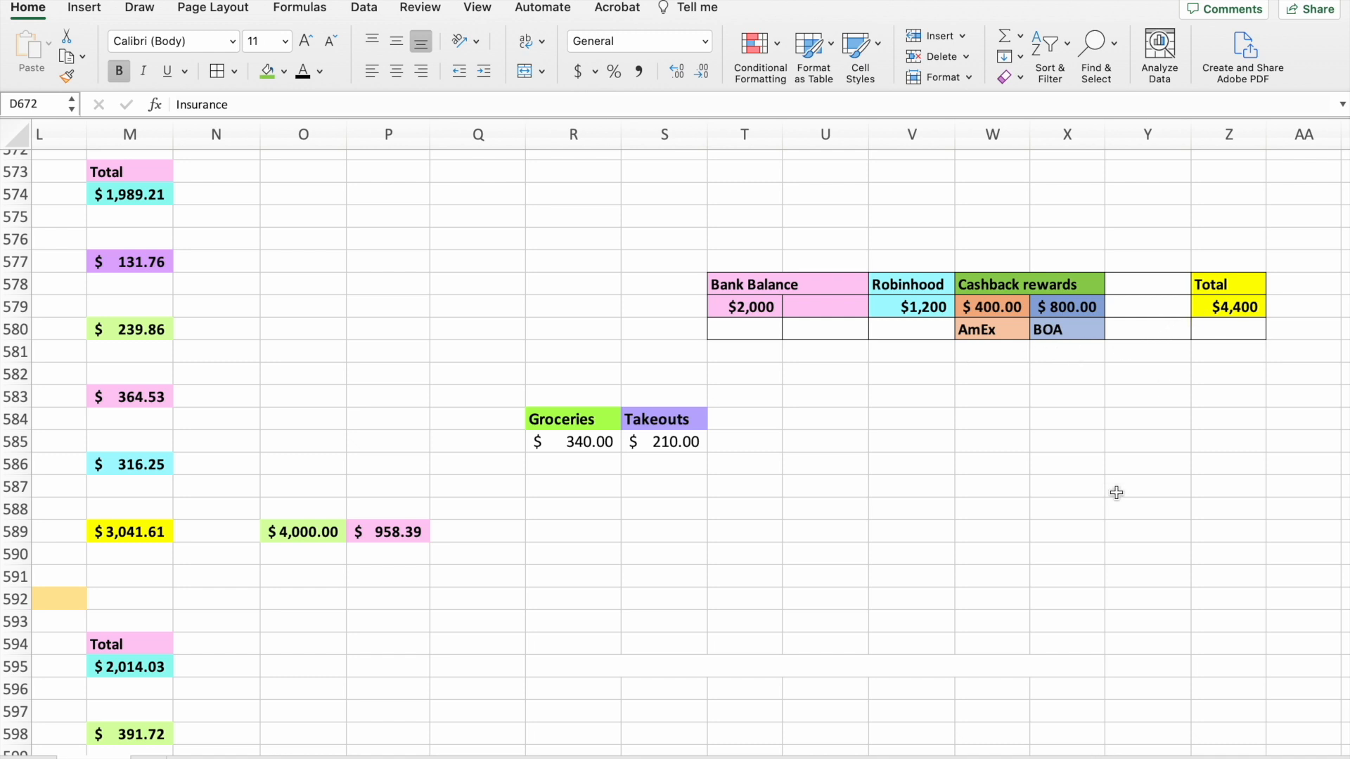
scroll(1117, 493, left, 2)
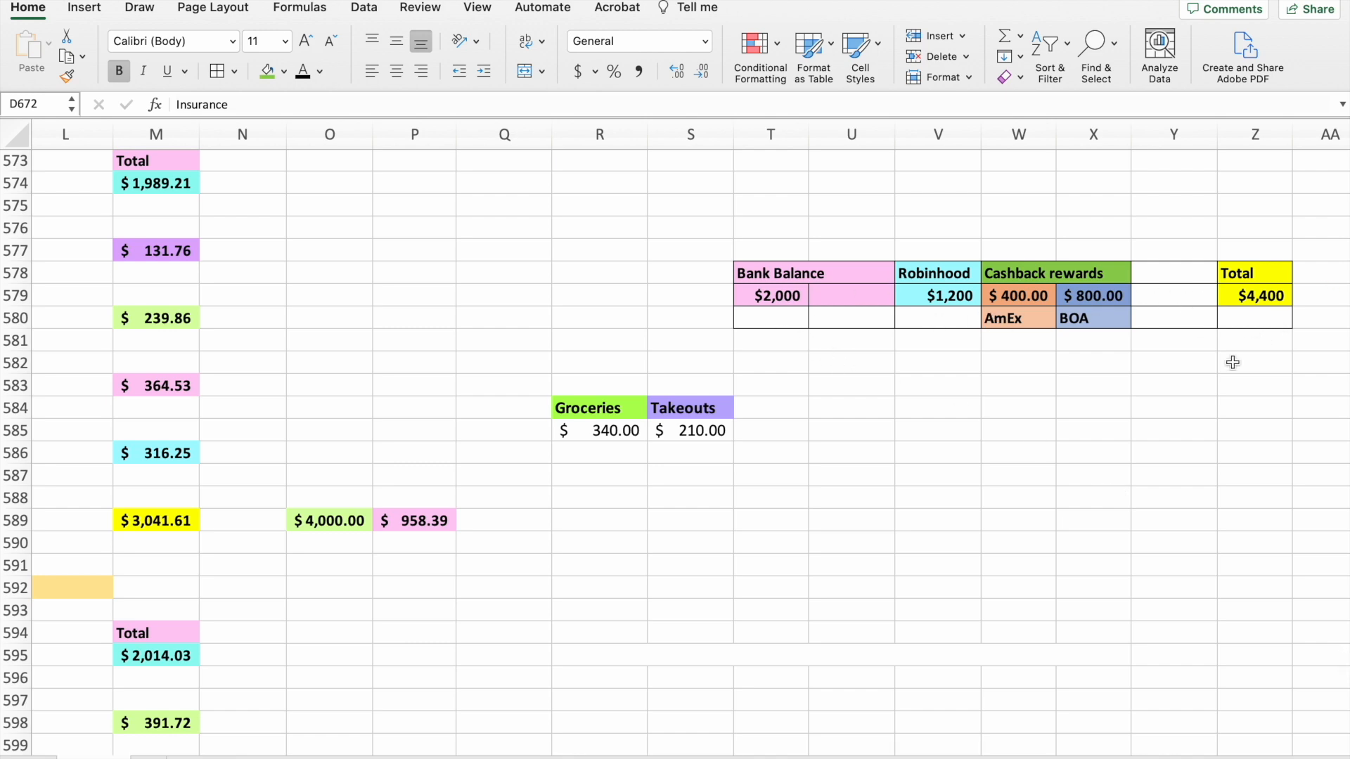
scroll(619, 344, left, 10)
scroll(610, 320, left, 2)
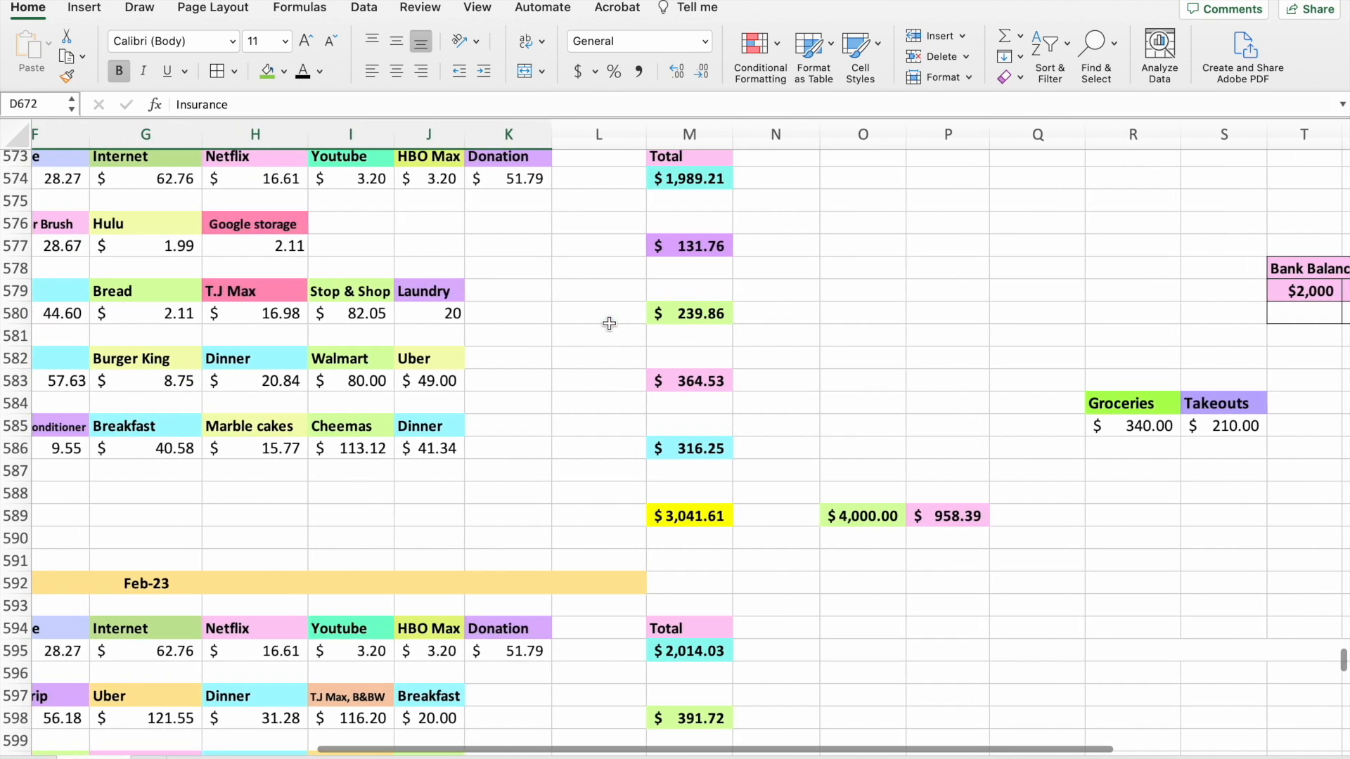
scroll(610, 318, left, 5)
scroll(653, 339, right, 7)
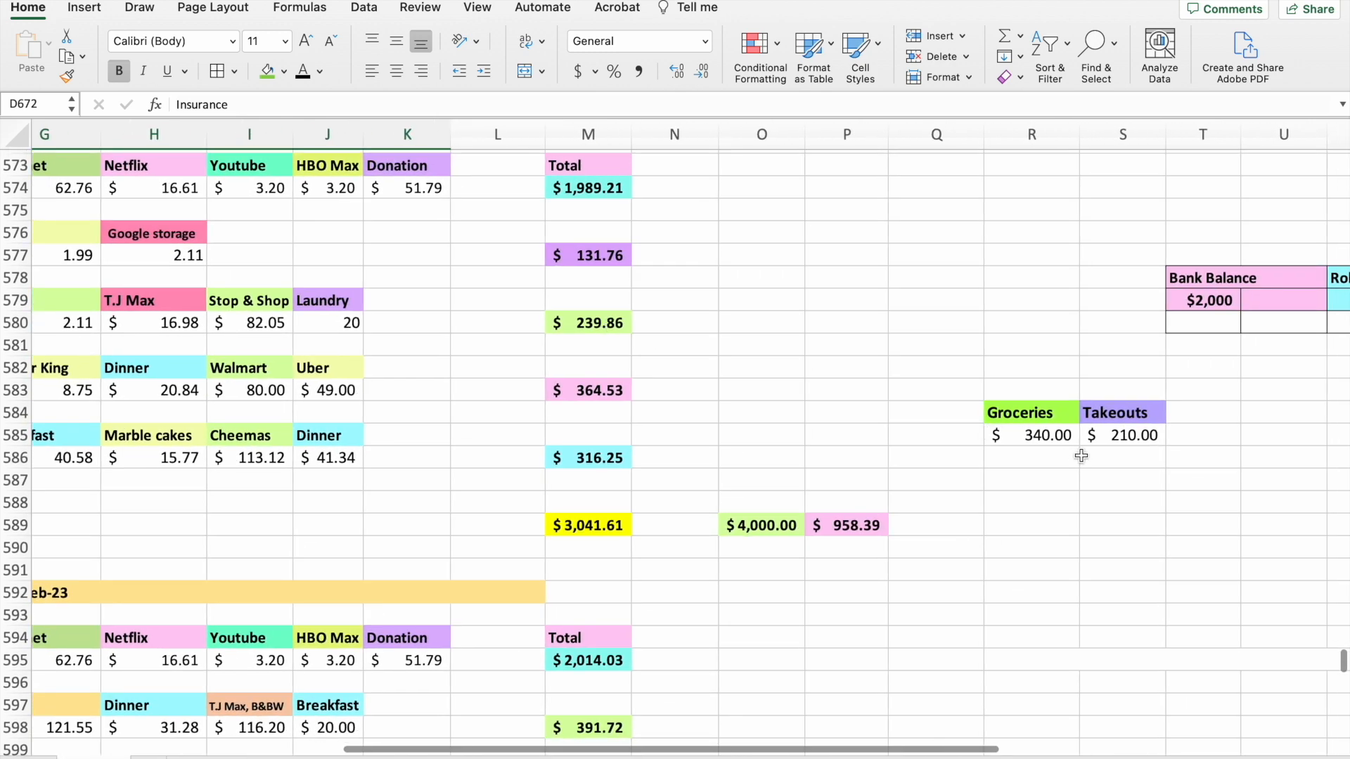
scroll(603, 380, left, 5)
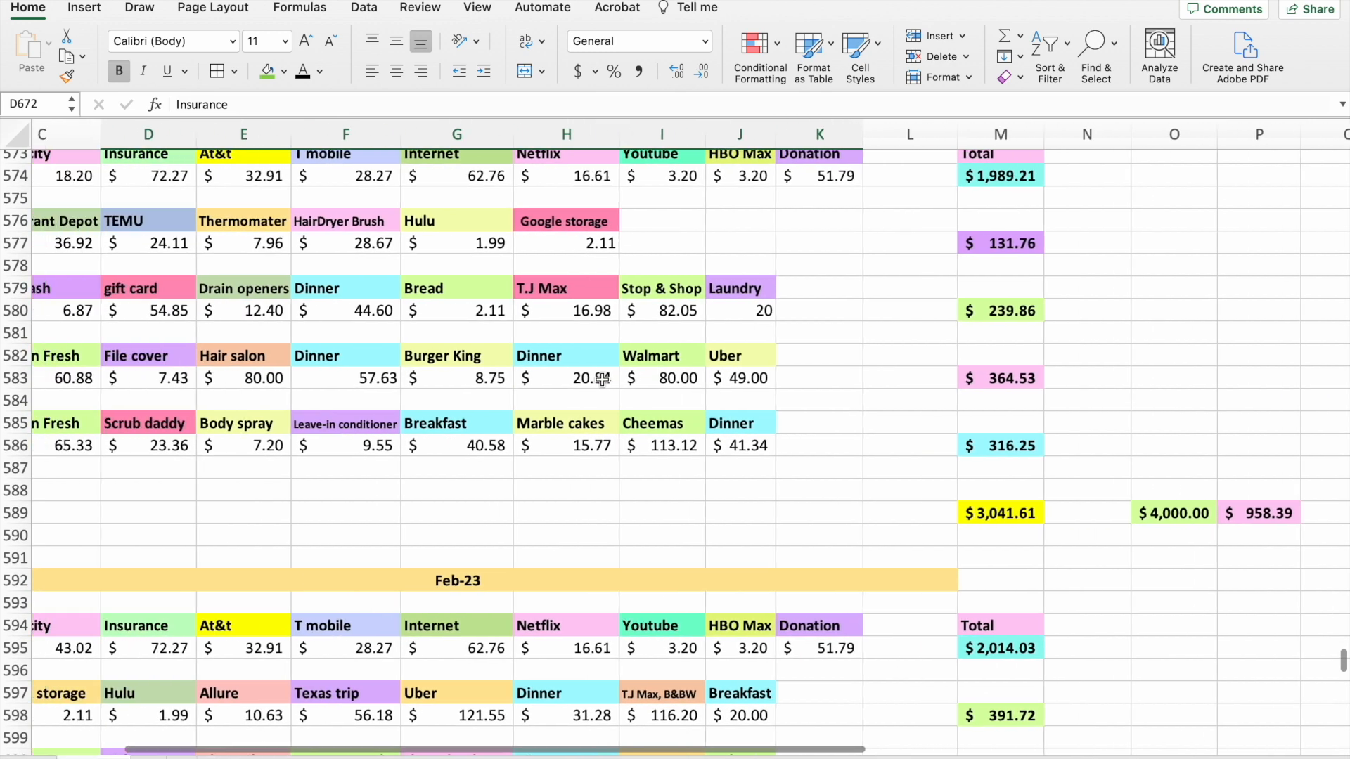
scroll(738, 401, right, 7)
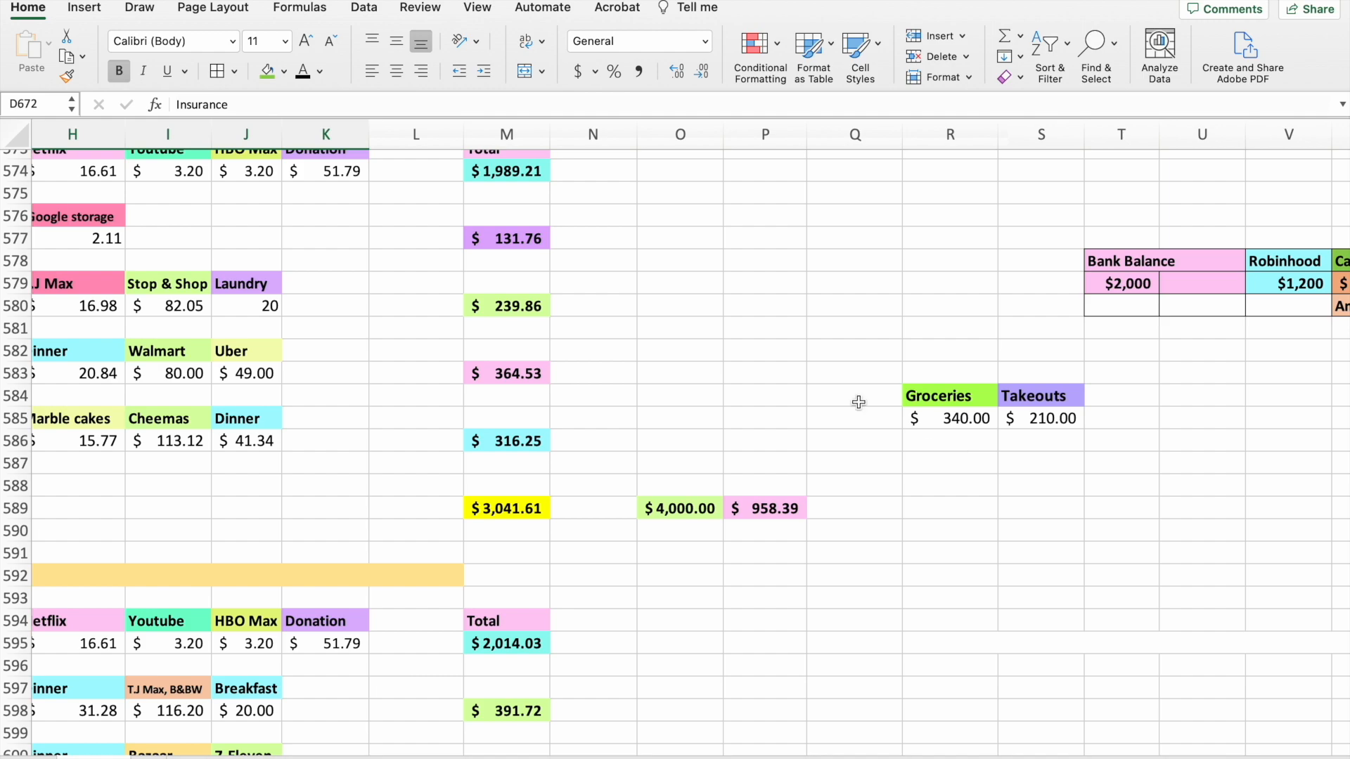
scroll(858, 402, down, 5)
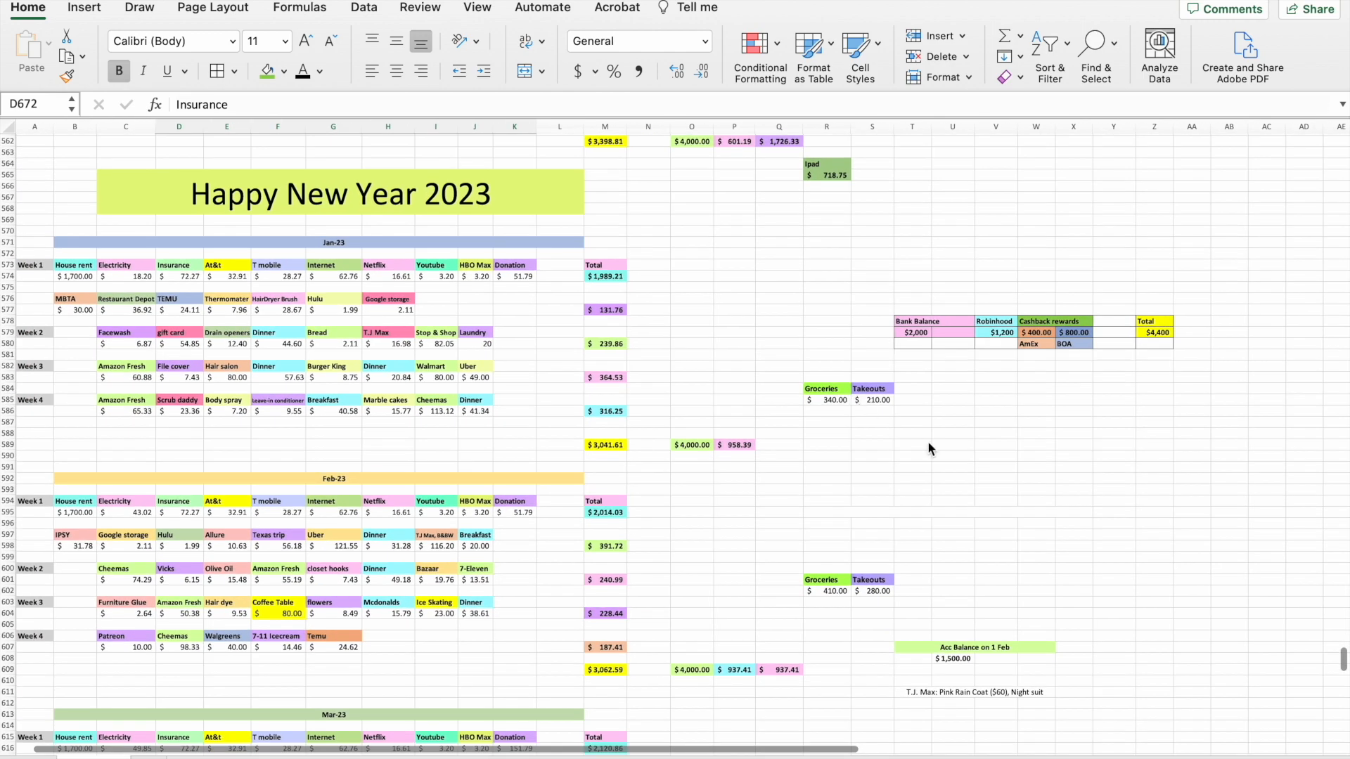
Review the February to May 2023 trackers with their groceries and takeouts summaries, account balances and tax return notes.
scroll(929, 449, down, 1)
scroll(928, 448, right, 1)
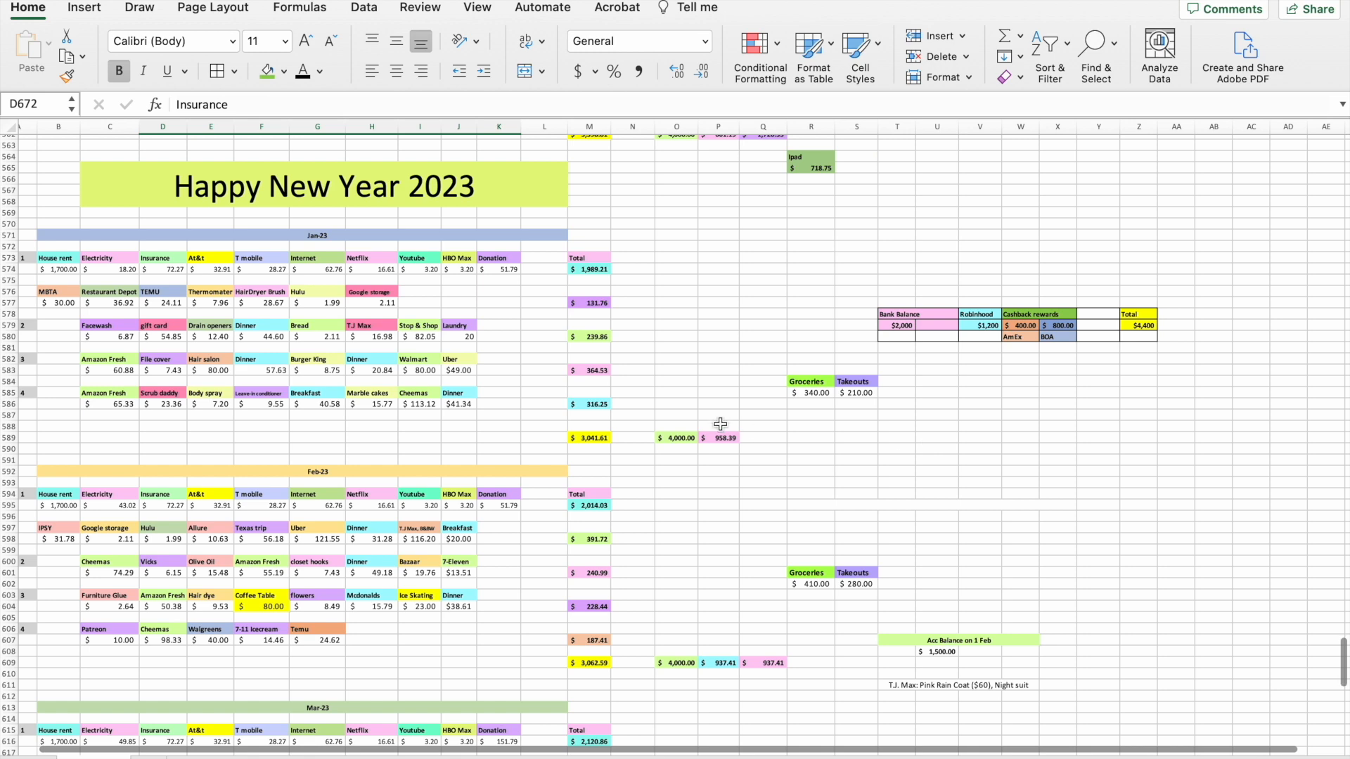
scroll(720, 424, down, 3)
scroll(720, 424, right, 1)
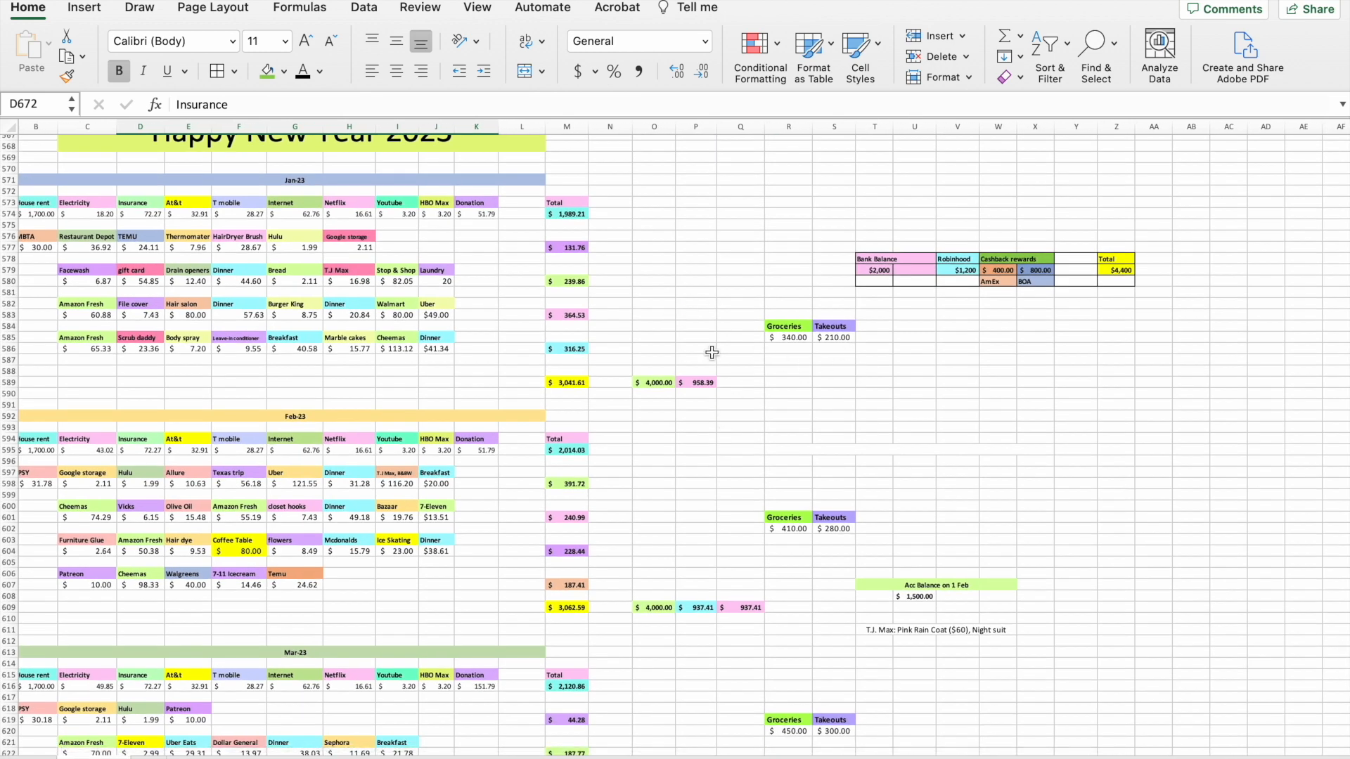
scroll(859, 440, down, 20)
scroll(858, 441, right, 1)
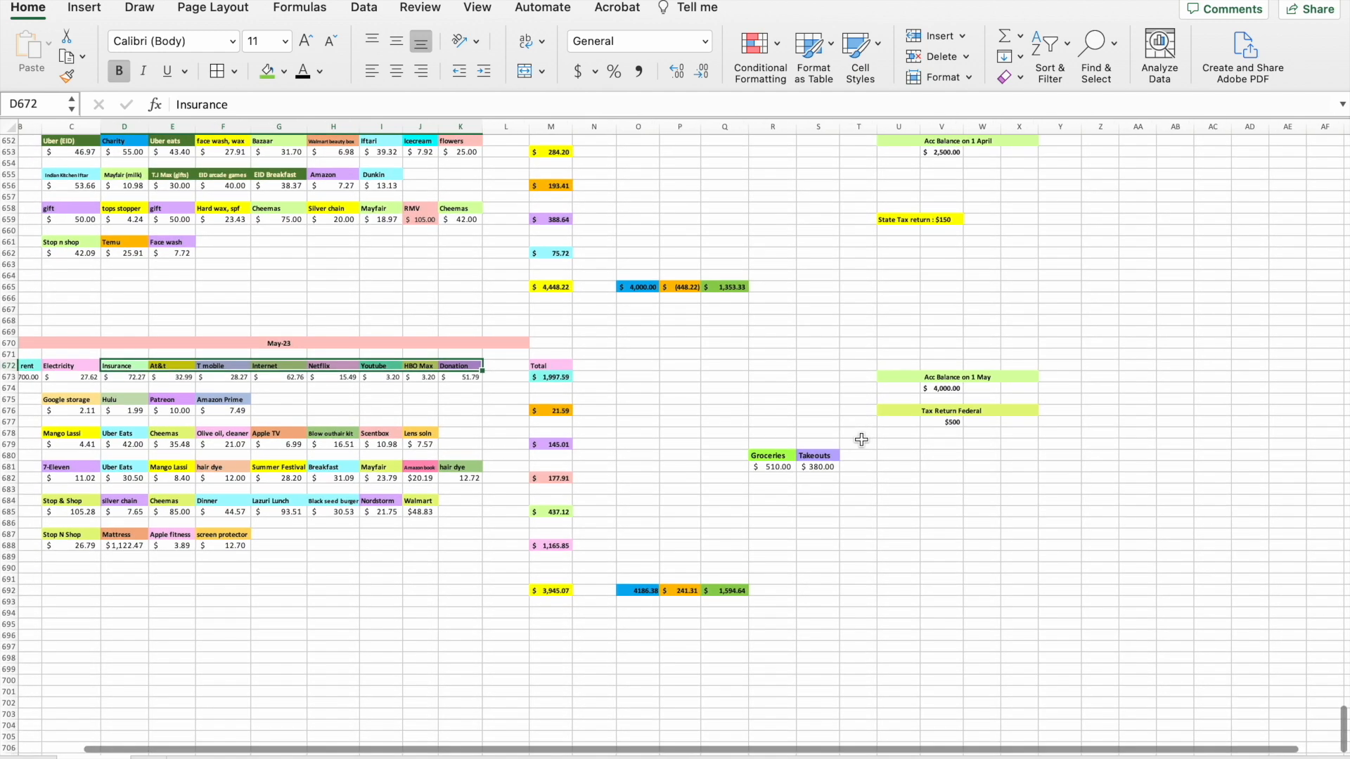
Enter the bold column headings Months, Groceries and Takeouts in Y548:AA548.
scroll(861, 439, up, 10)
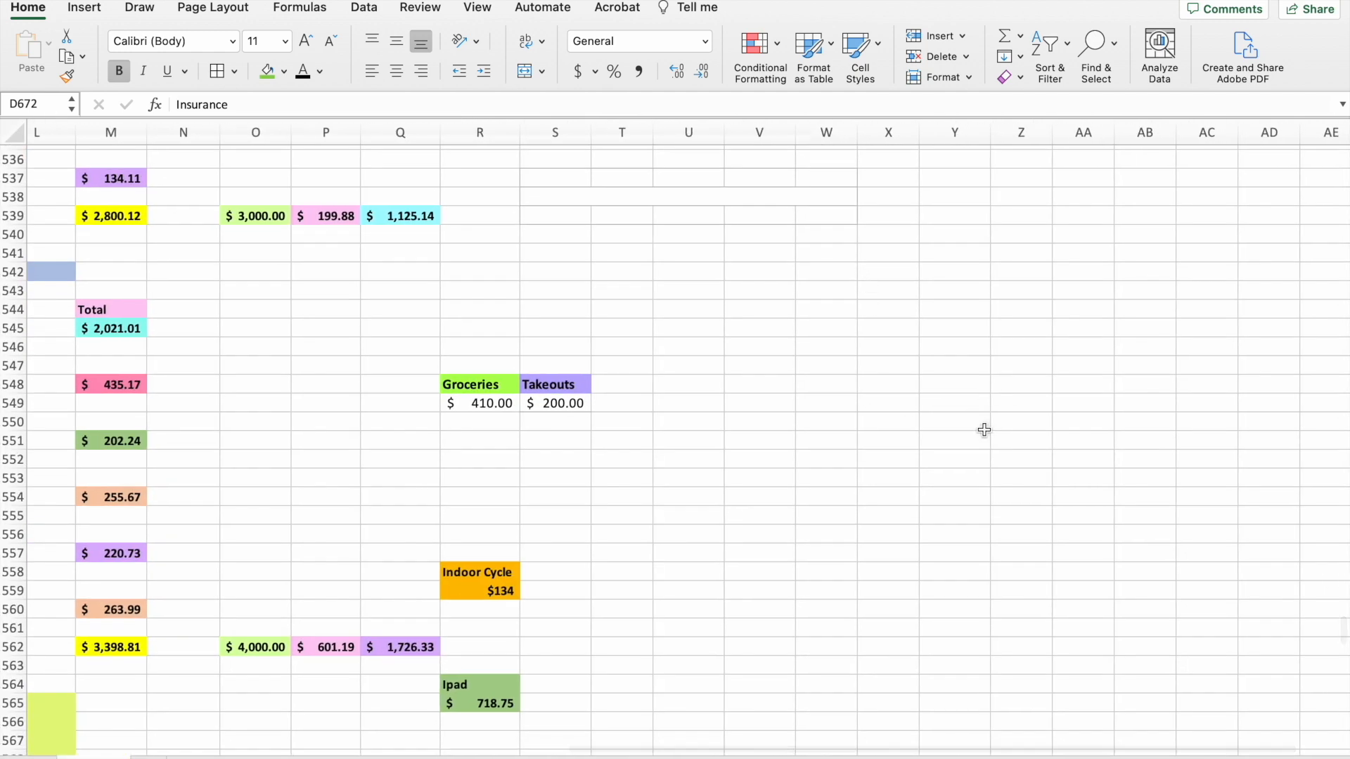
click(953, 393)
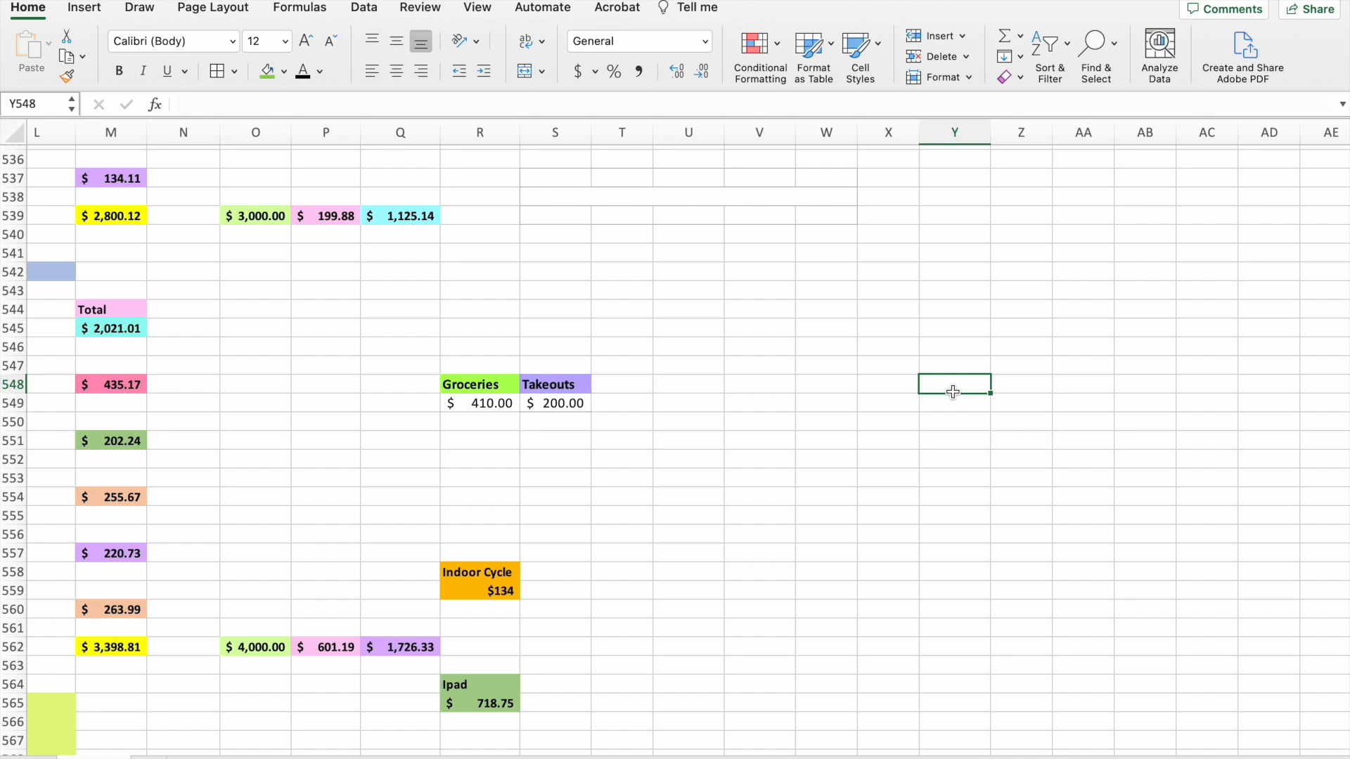
text(Month)
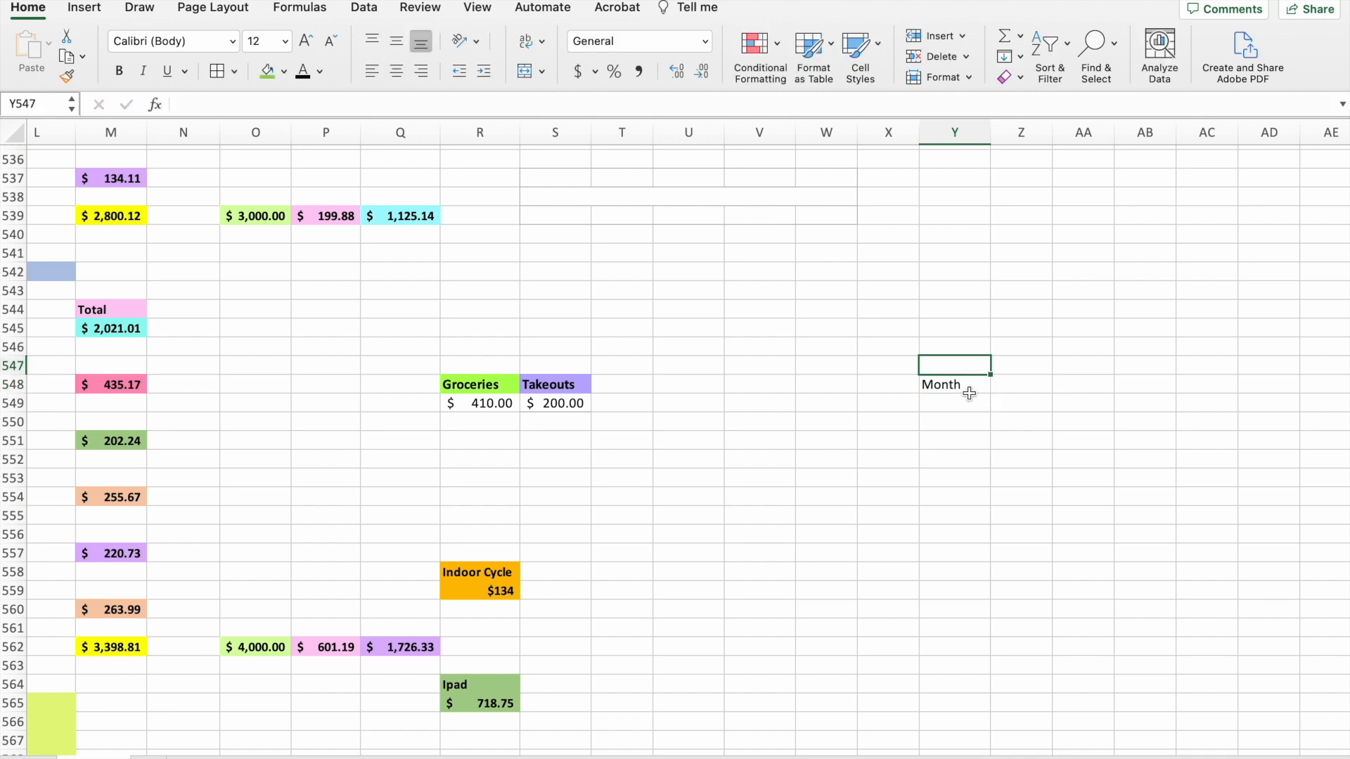
key(Tab)
text(Groceries)
key(Tab)
text(Takeouts)
drag(956, 385, 1083, 385)
key(super+b)
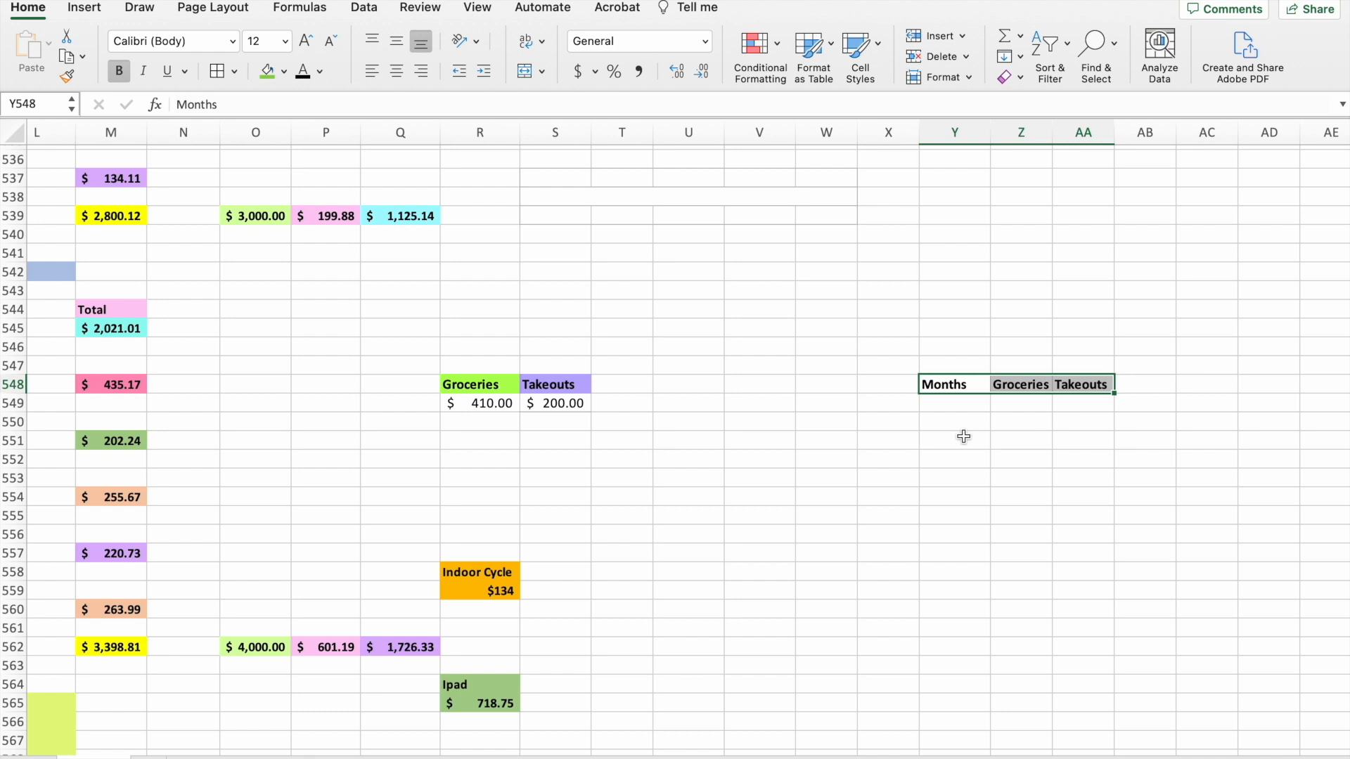
List the months Jan to Dec in Y549:Y560 by entering Jan and Feb and autofilling the rest.
click(945, 404)
text(Jan)
click(955, 422)
text(Feb)
click(960, 440)
click(954, 421)
drag(991, 432, 994, 611)
Fill in the monthly Groceries and Takeouts amounts in Z549:AA560, ending with 410 and 200 for Dec.
click(1020, 406)
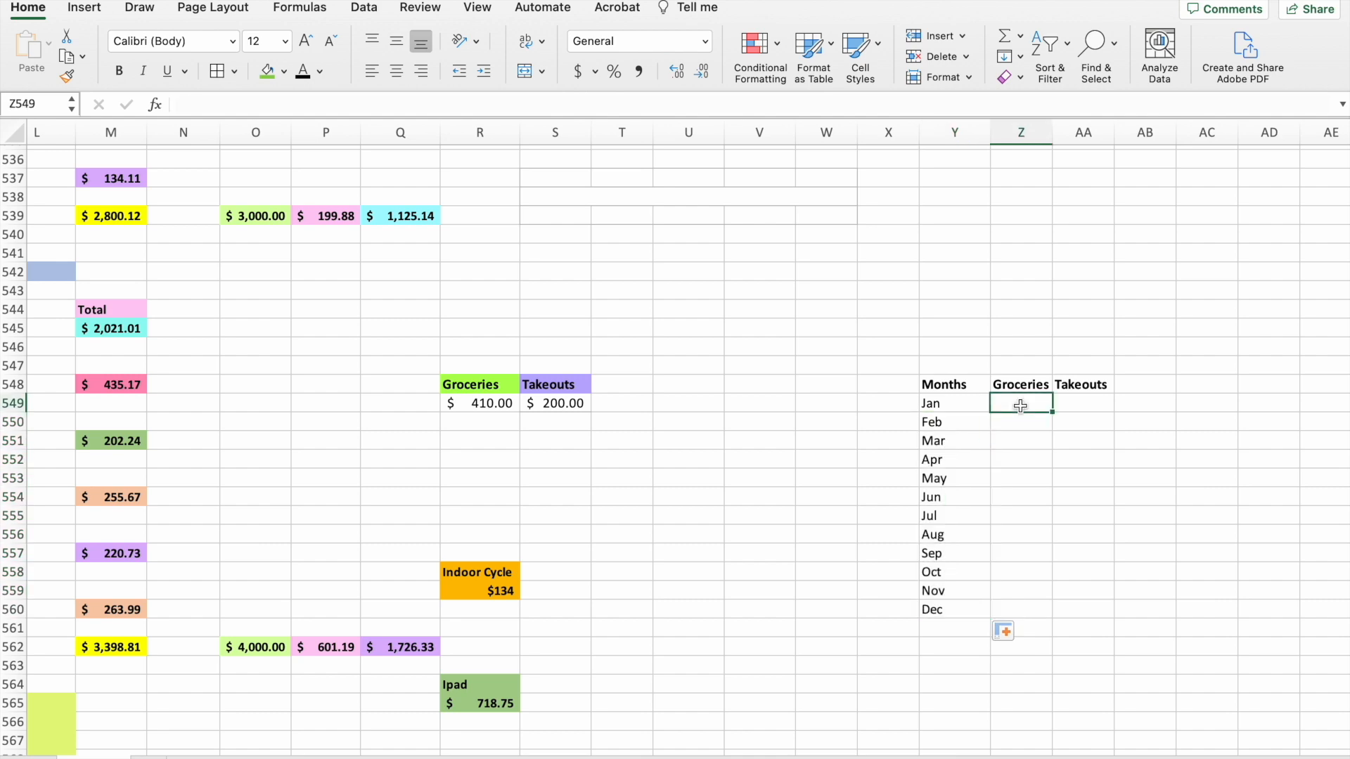
scroll(488, 413, left, 5)
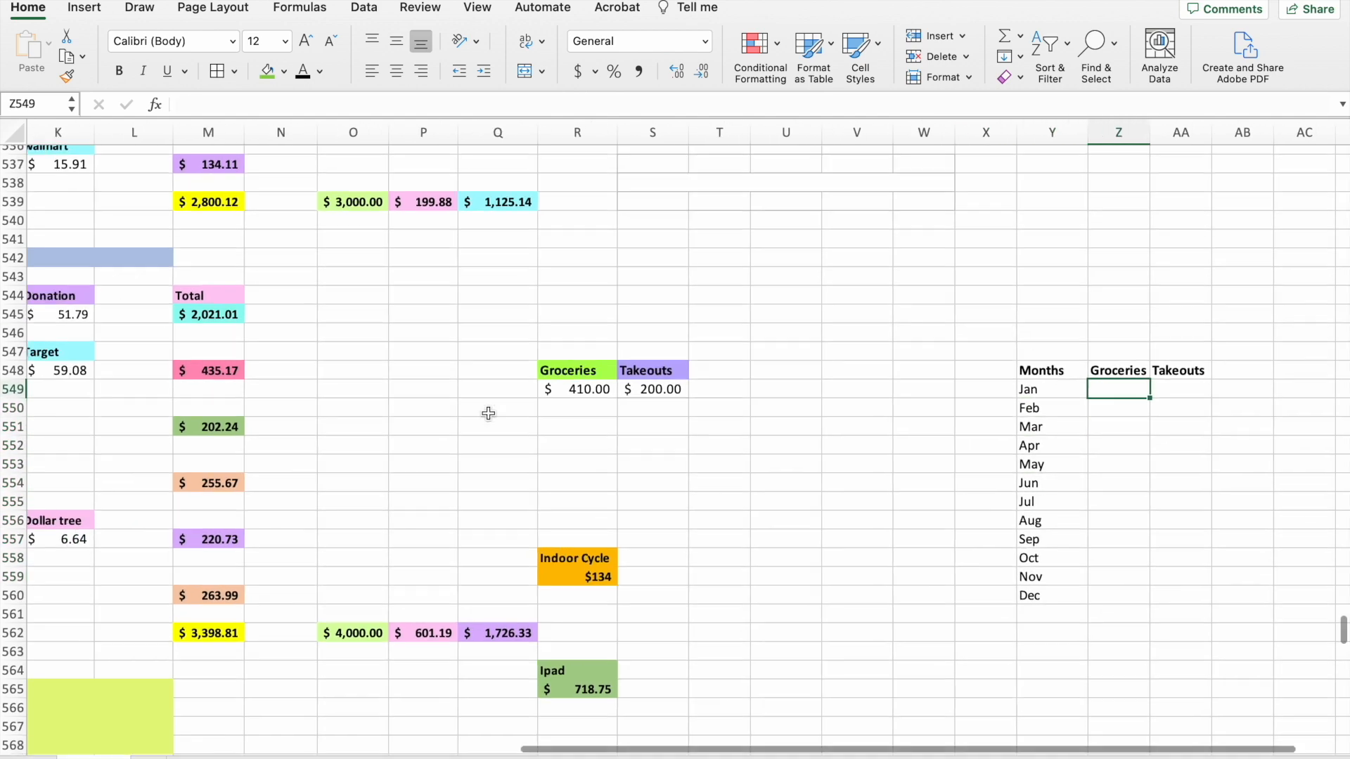
scroll(488, 413, left, 5)
scroll(488, 412, right, 8)
scroll(488, 412, down, 1)
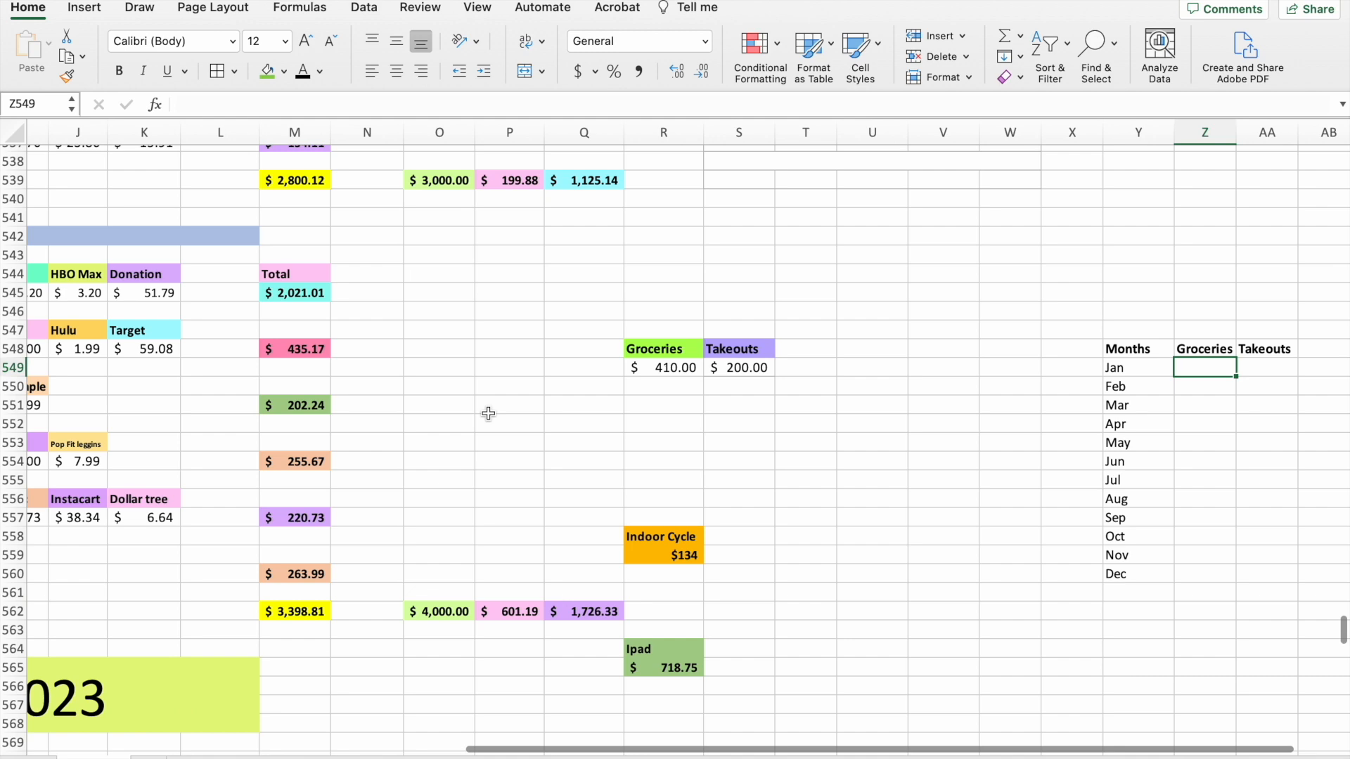
click(1145, 554)
text(410)
key(Tab)
text(200)
click(1205, 664)
scroll(1032, 621, right, 1)
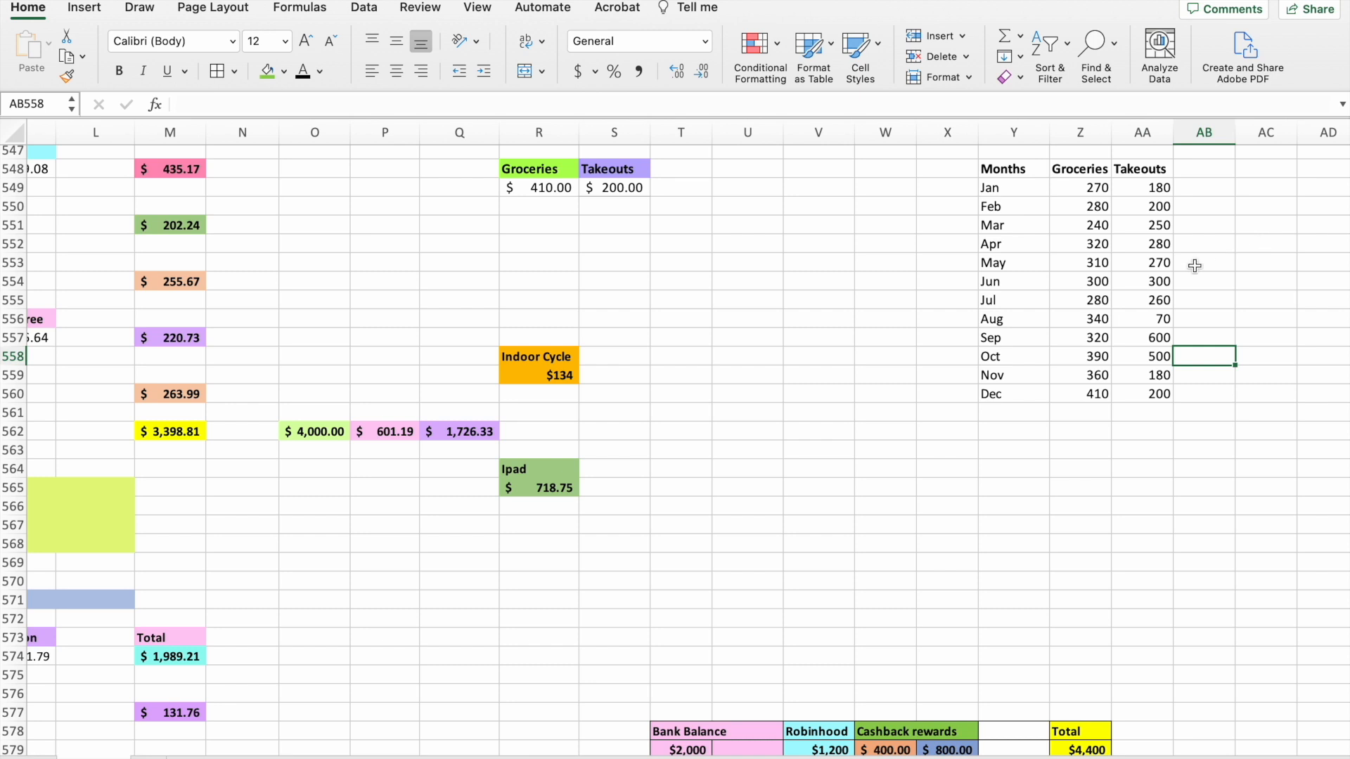
Insert a 2-D line chart with markers from the Months, Groceries and Takeouts data in Y548:AA560.
scroll(1196, 265, right, 3)
scroll(1197, 265, up, 2)
drag(794, 284, 958, 512)
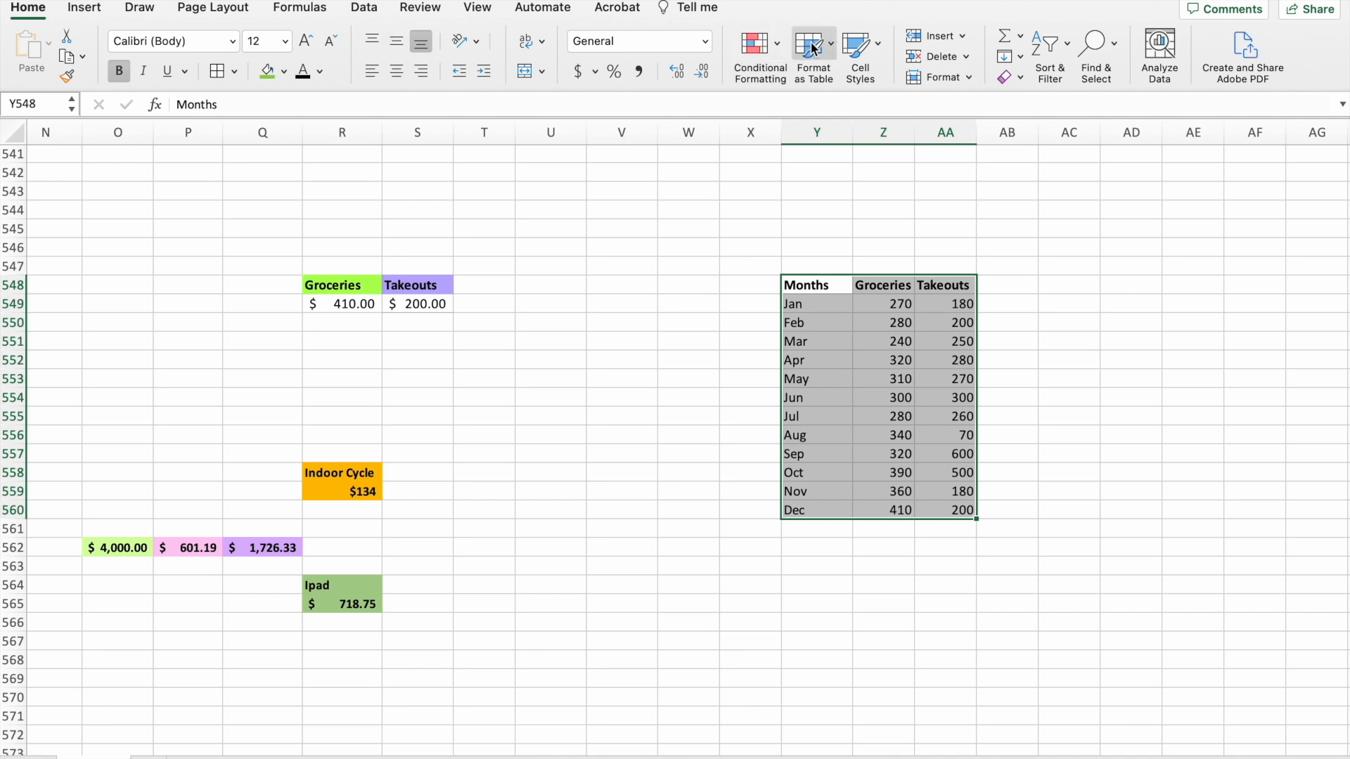
click(86, 10)
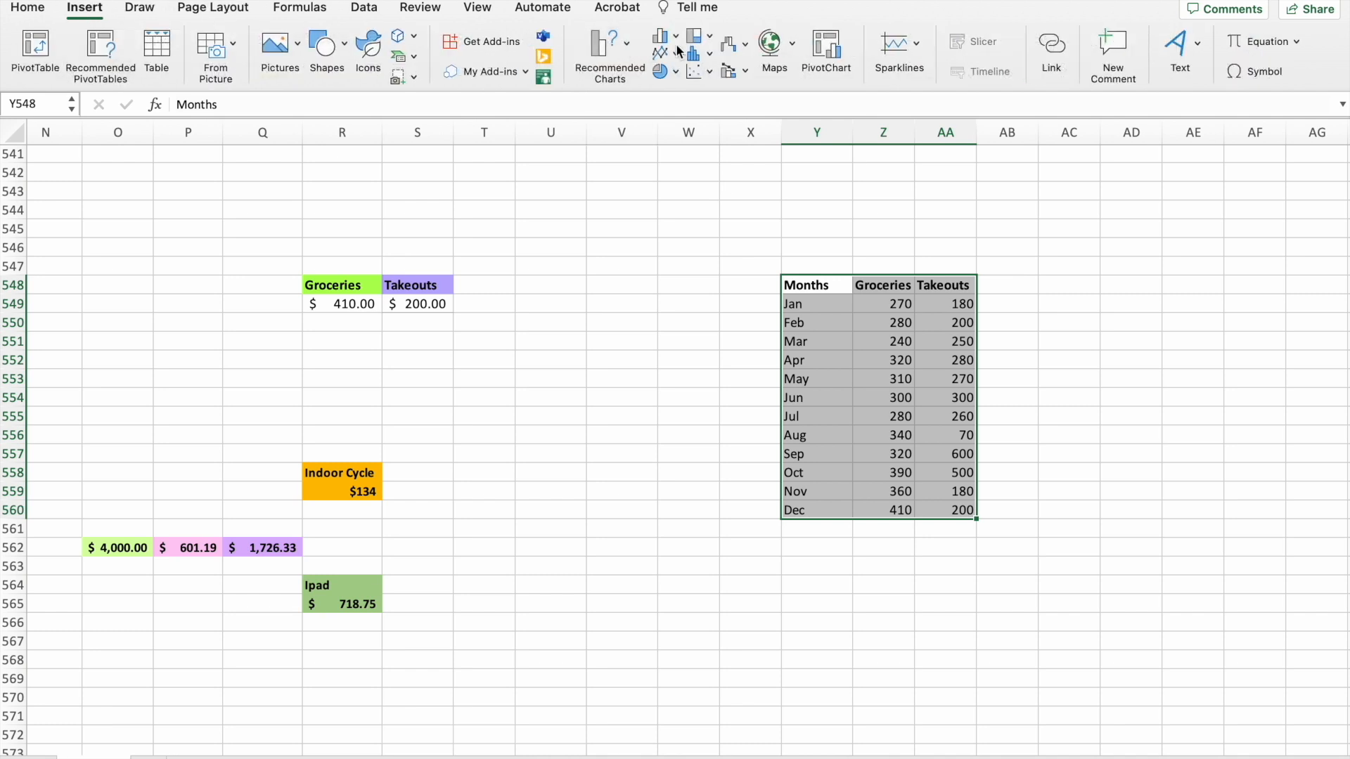
click(712, 68)
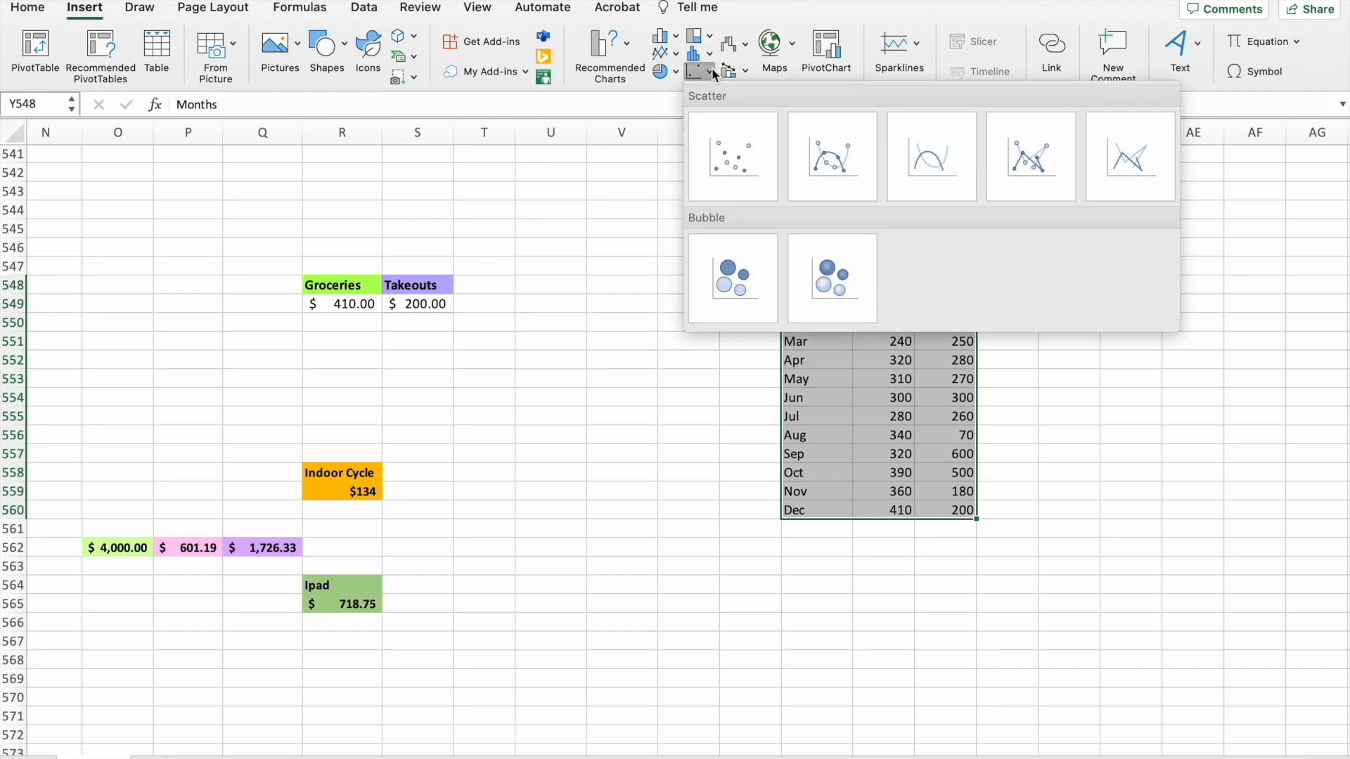
click(670, 53)
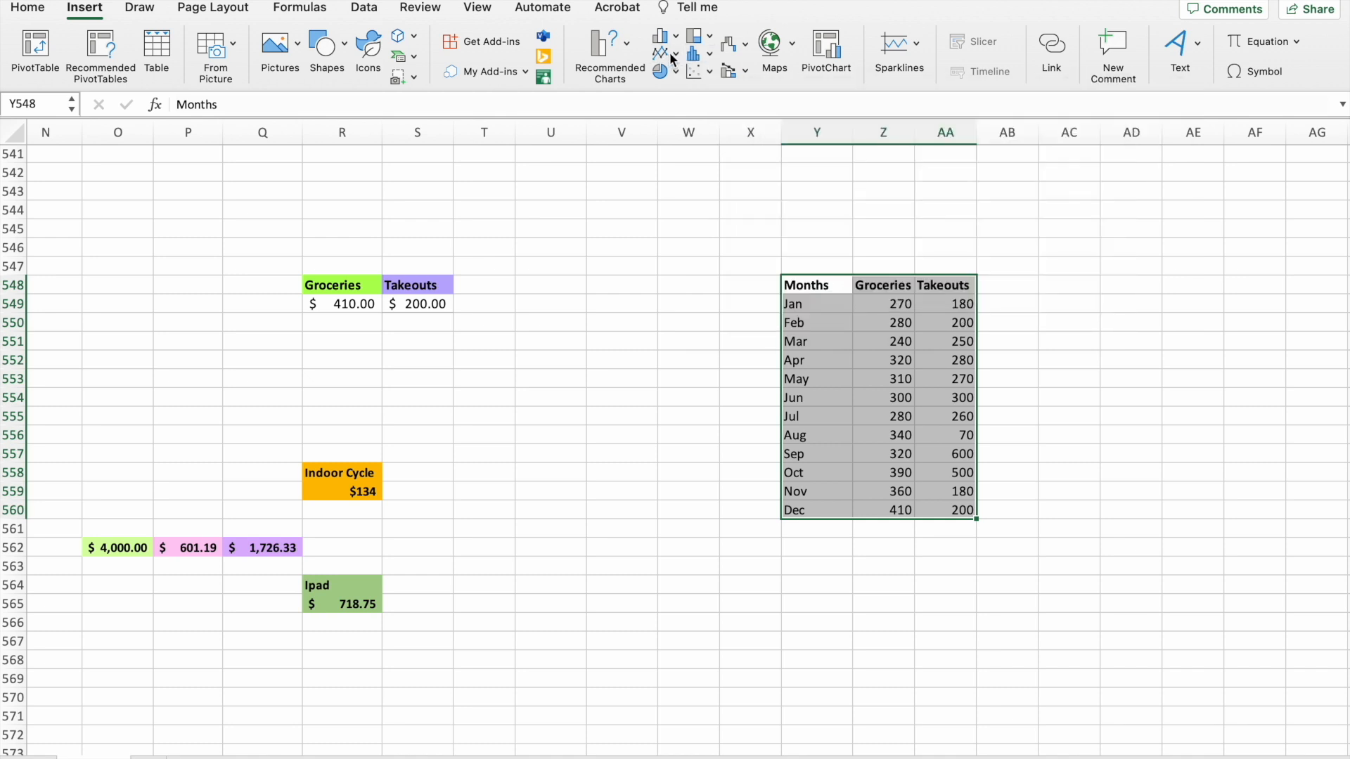
click(670, 54)
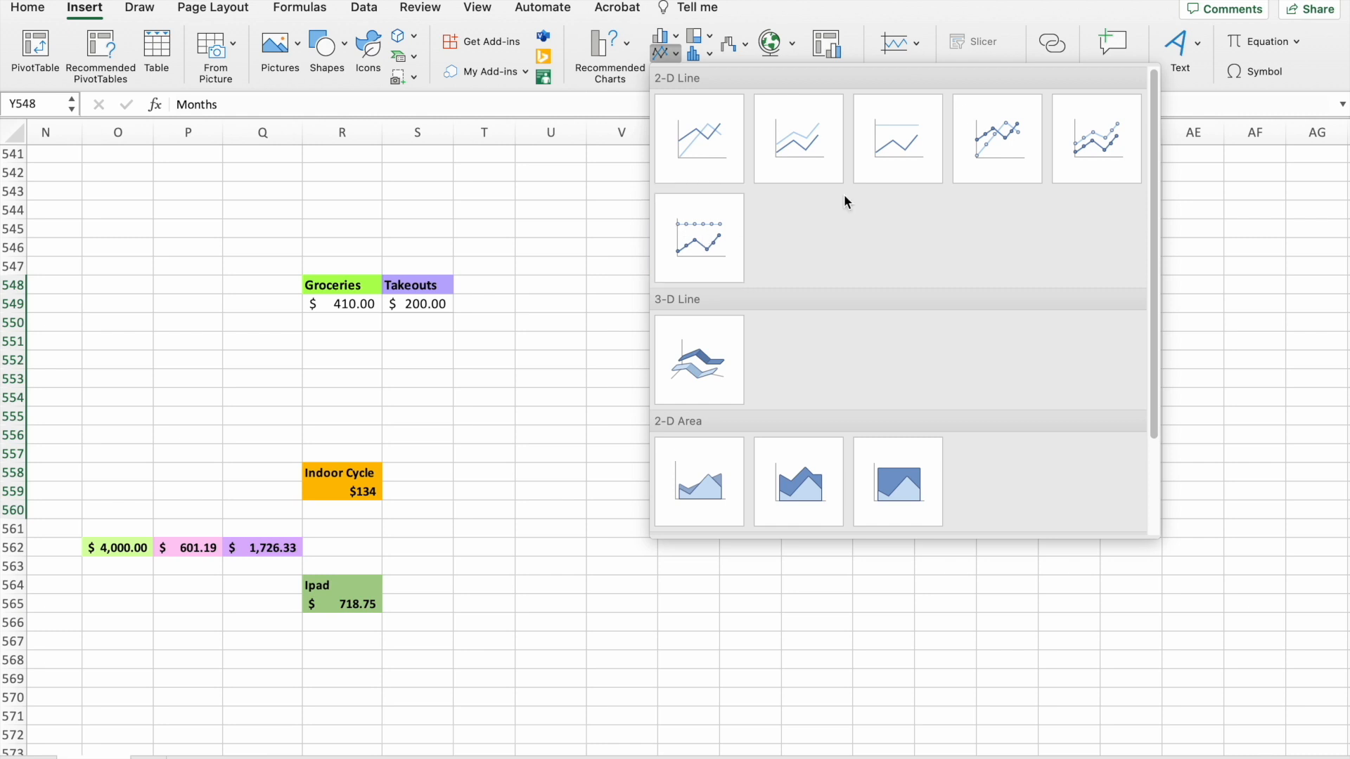
click(999, 159)
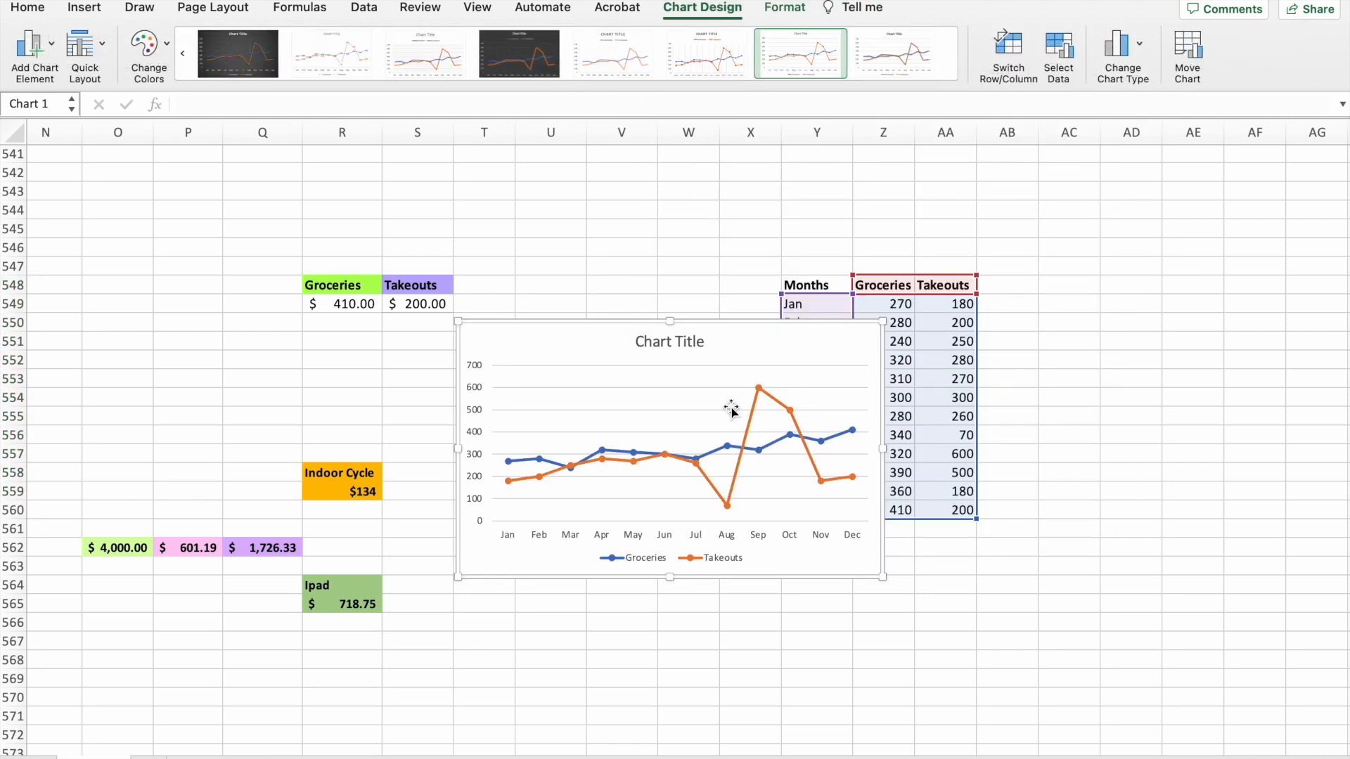
Move the line chart off the data so it sits to the right of the monthly table, starting in column AB.
drag(731, 383, 744, 396)
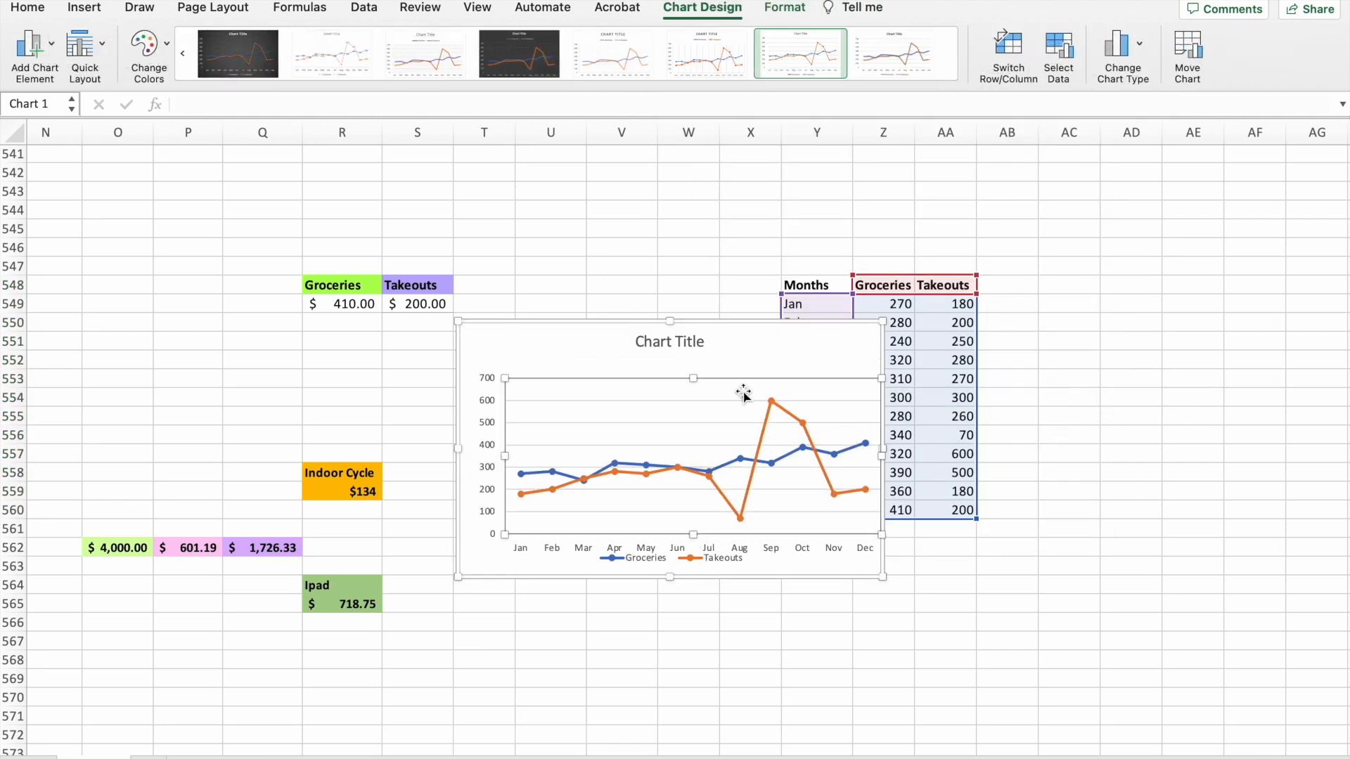
drag(760, 352, 1254, 320)
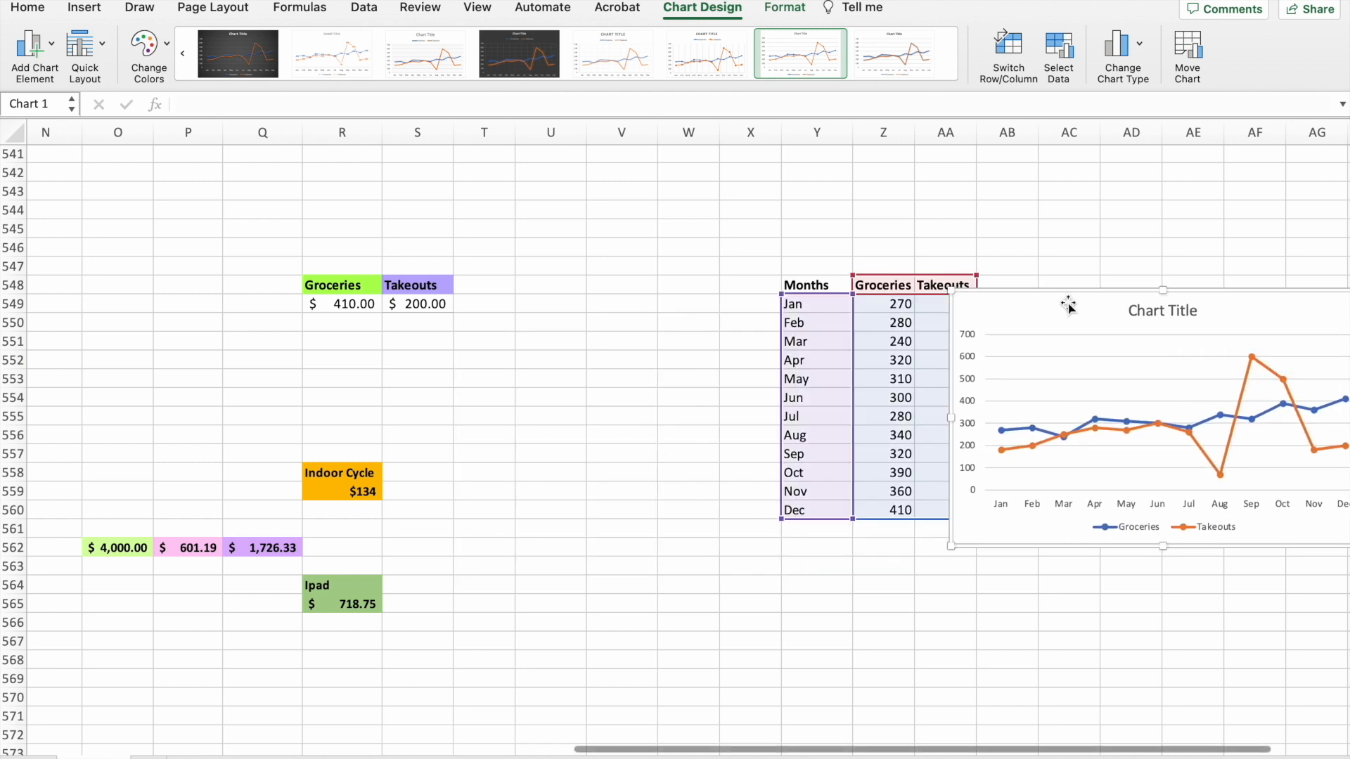
scroll(1067, 301, right, 5)
drag(1018, 304, 1088, 297)
click(1027, 579)
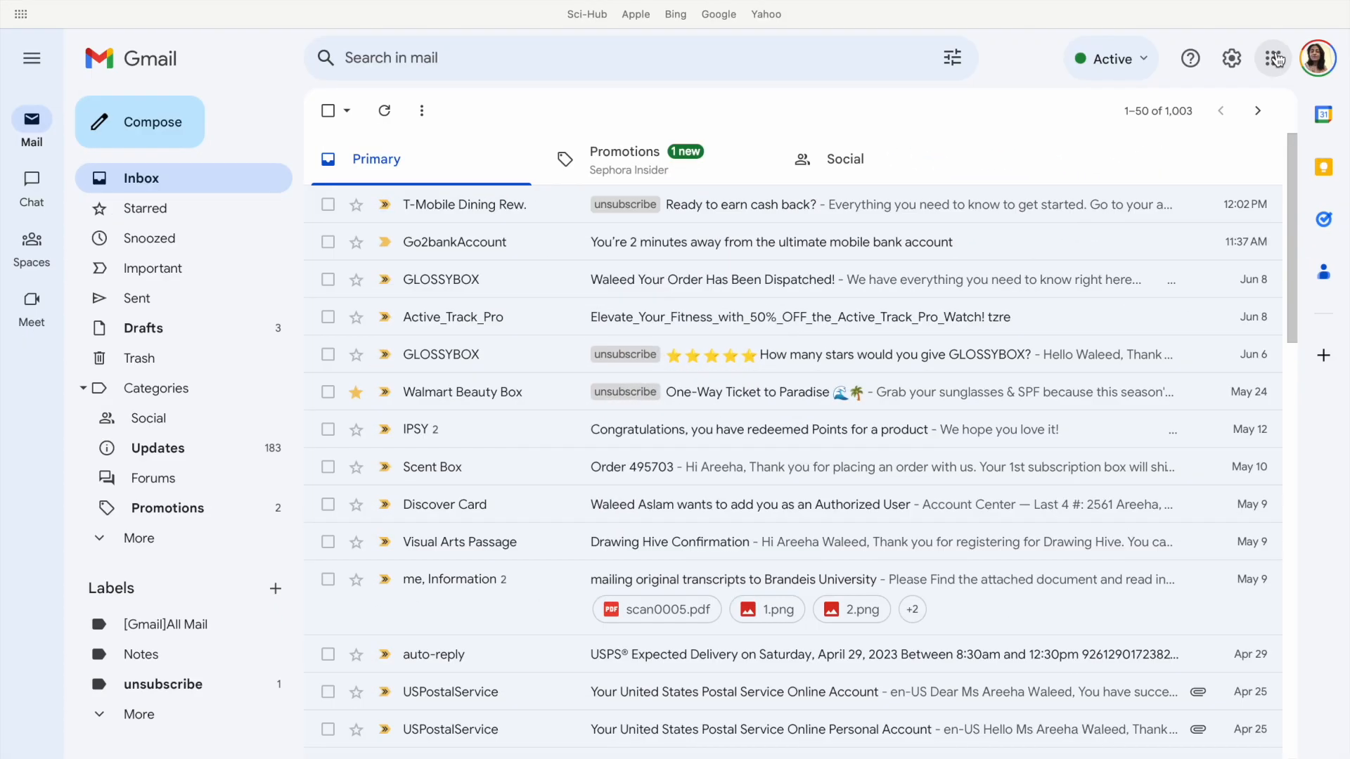
Switch from Gmail to Google Sheets and create a blank spreadsheet.
click(1273, 59)
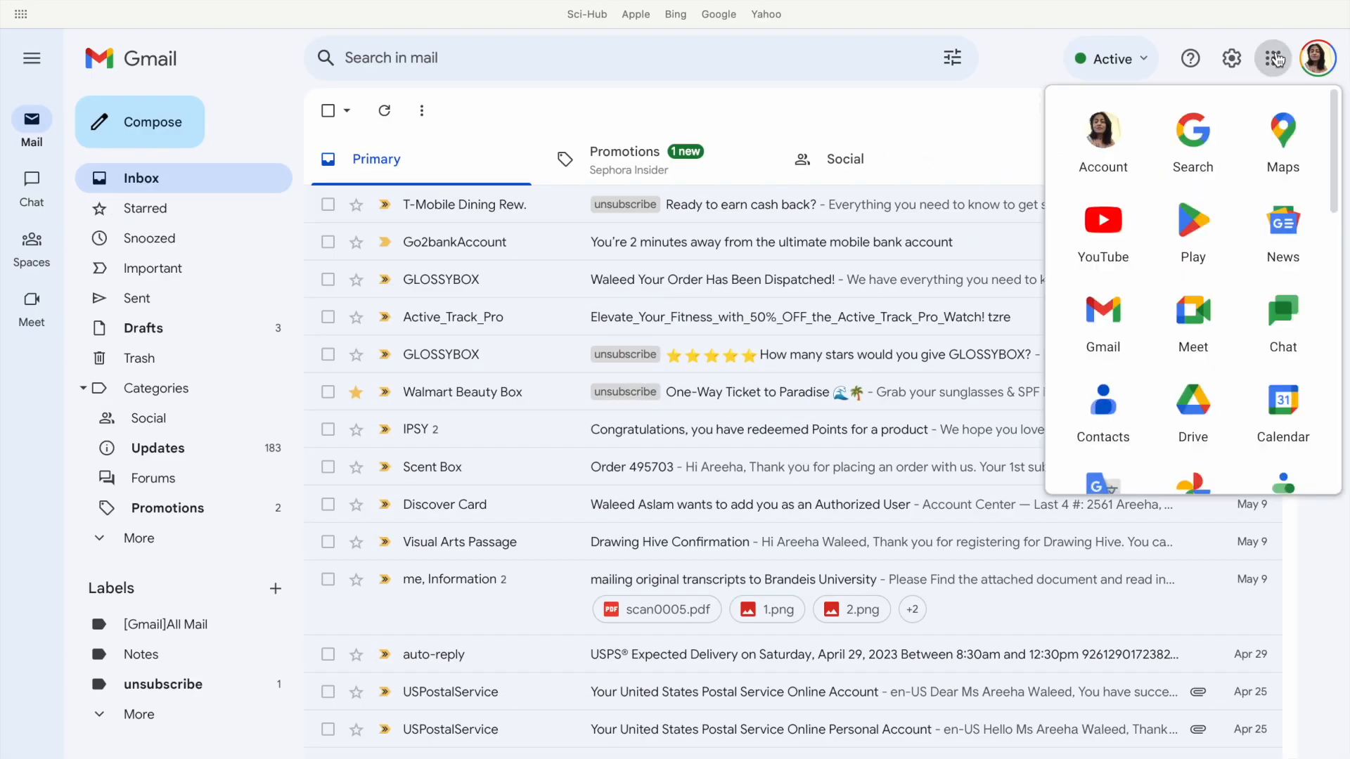
scroll(1144, 320, down, 2)
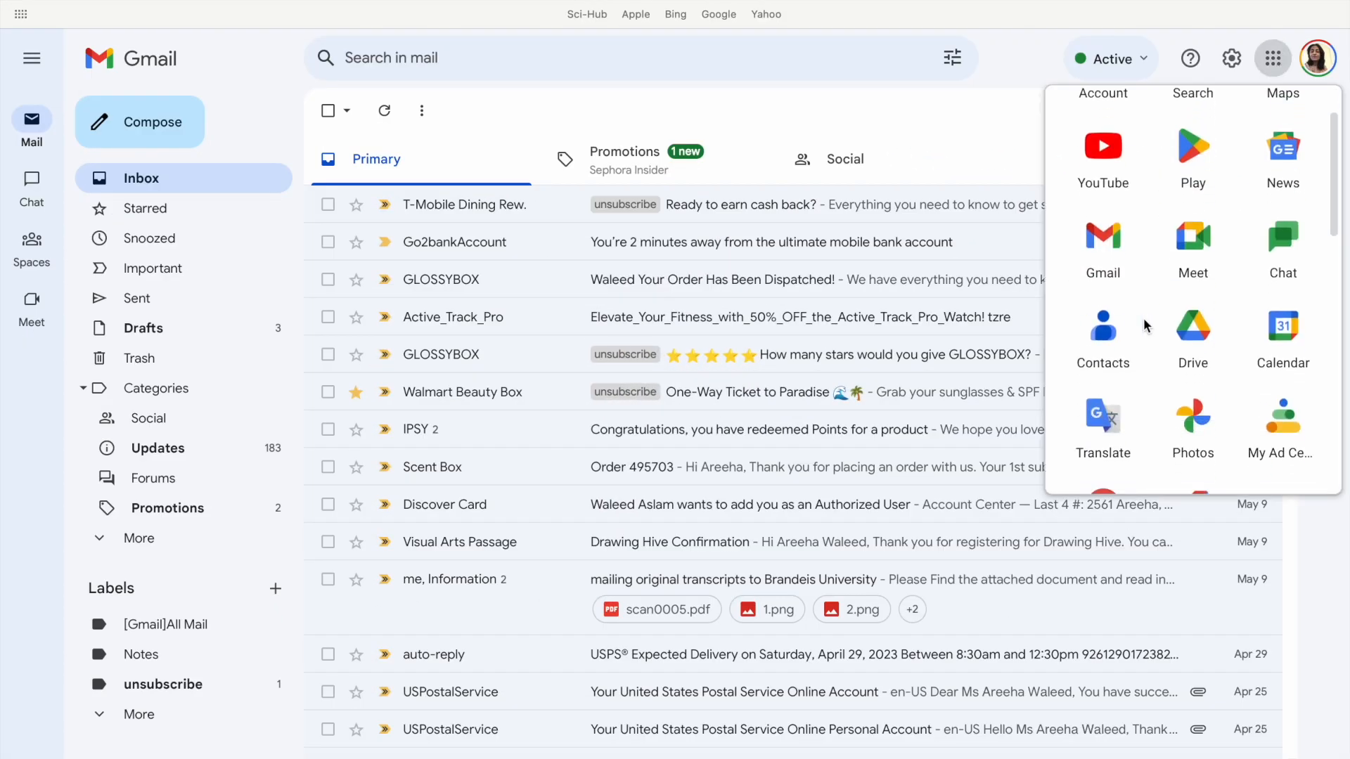
scroll(1143, 318, down, 3)
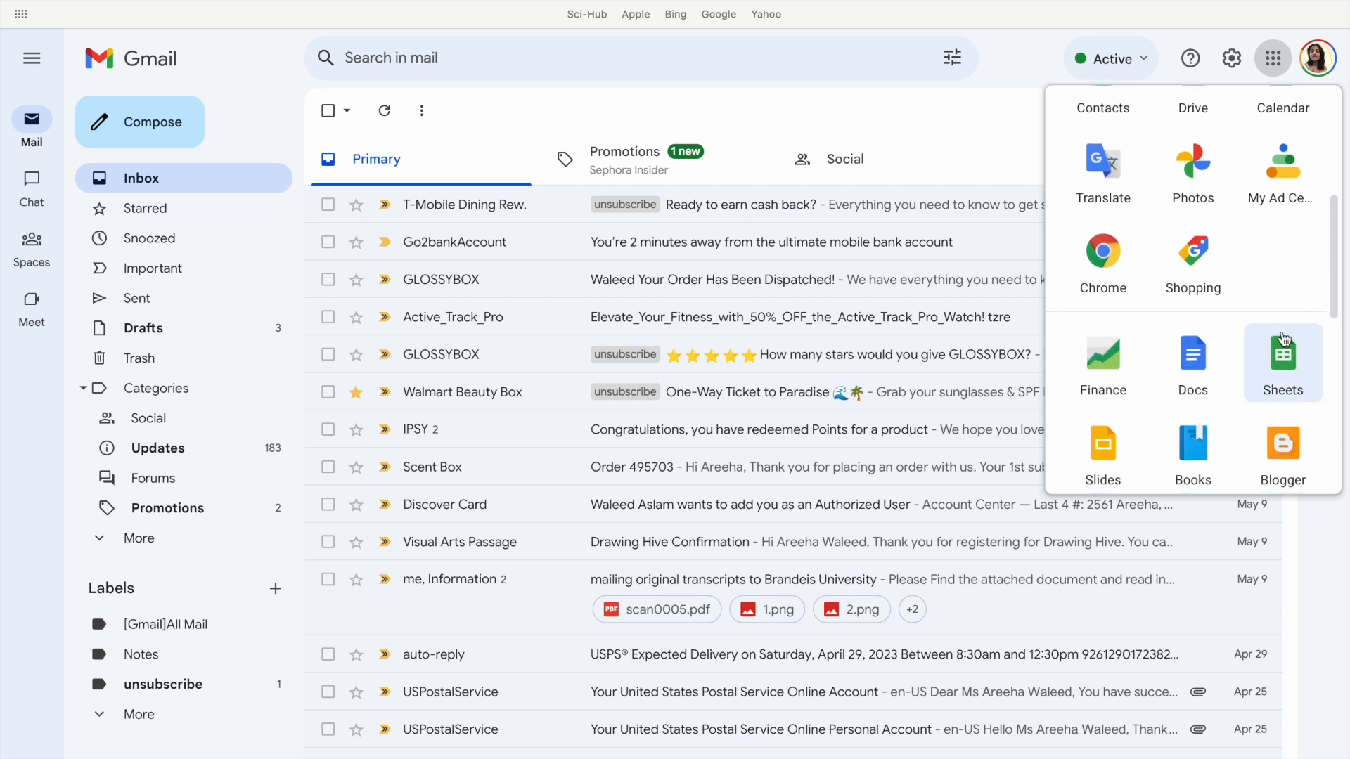
click(1284, 360)
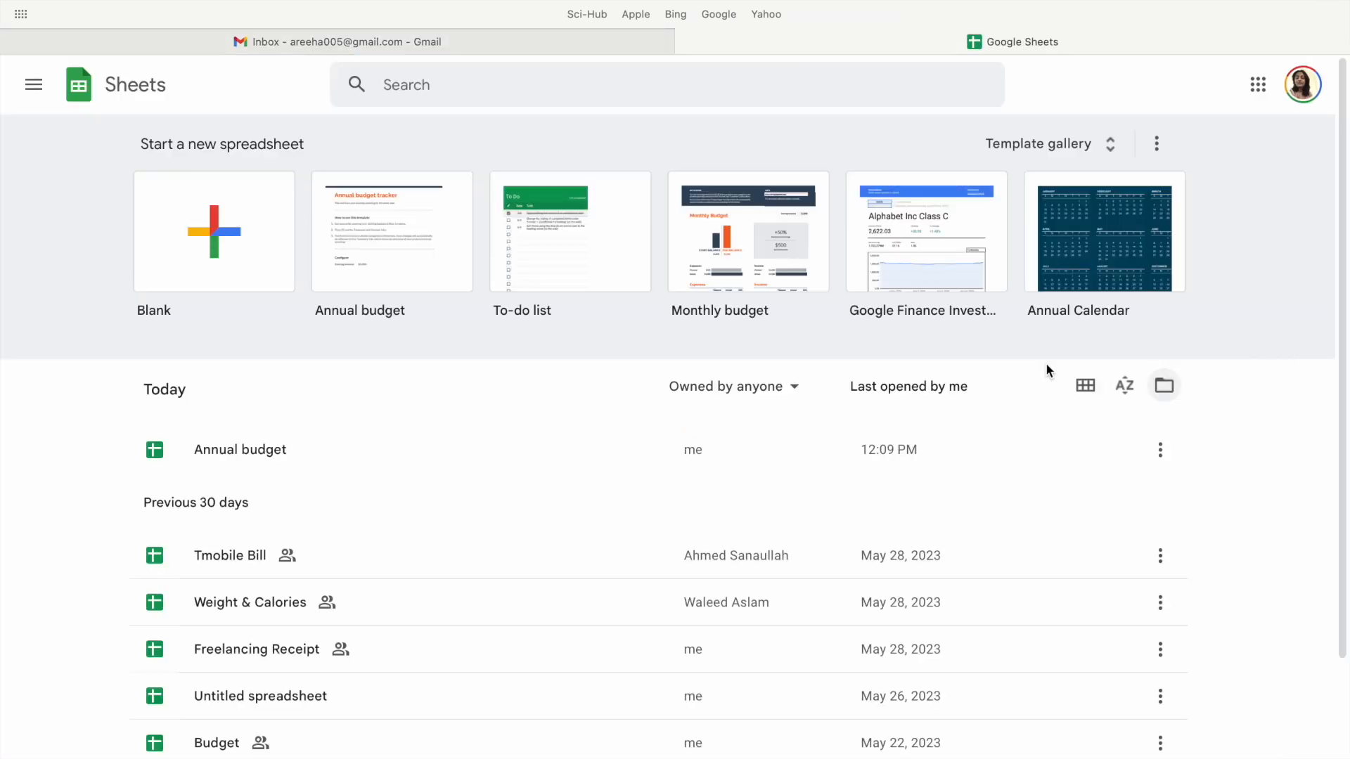
click(246, 262)
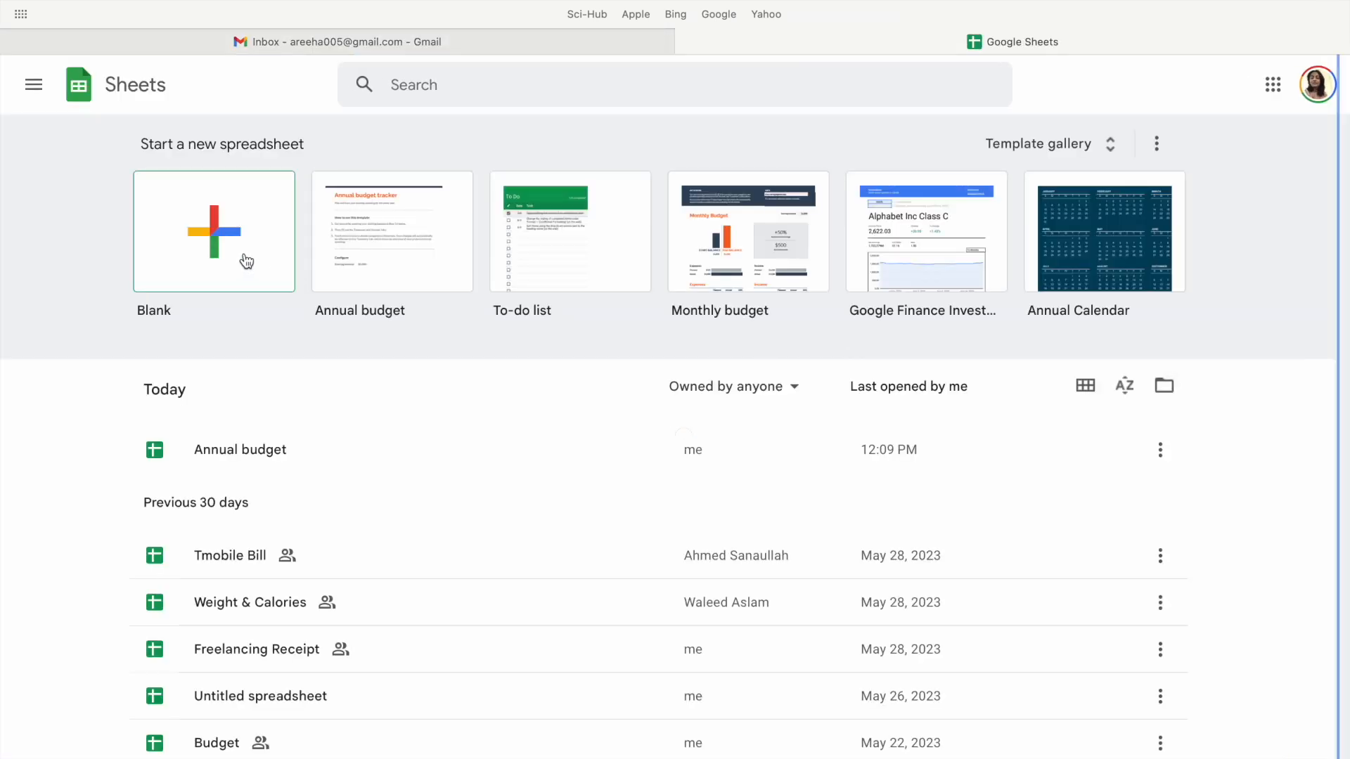
Freeze the first row of the new spreadsheet.
click(146, 99)
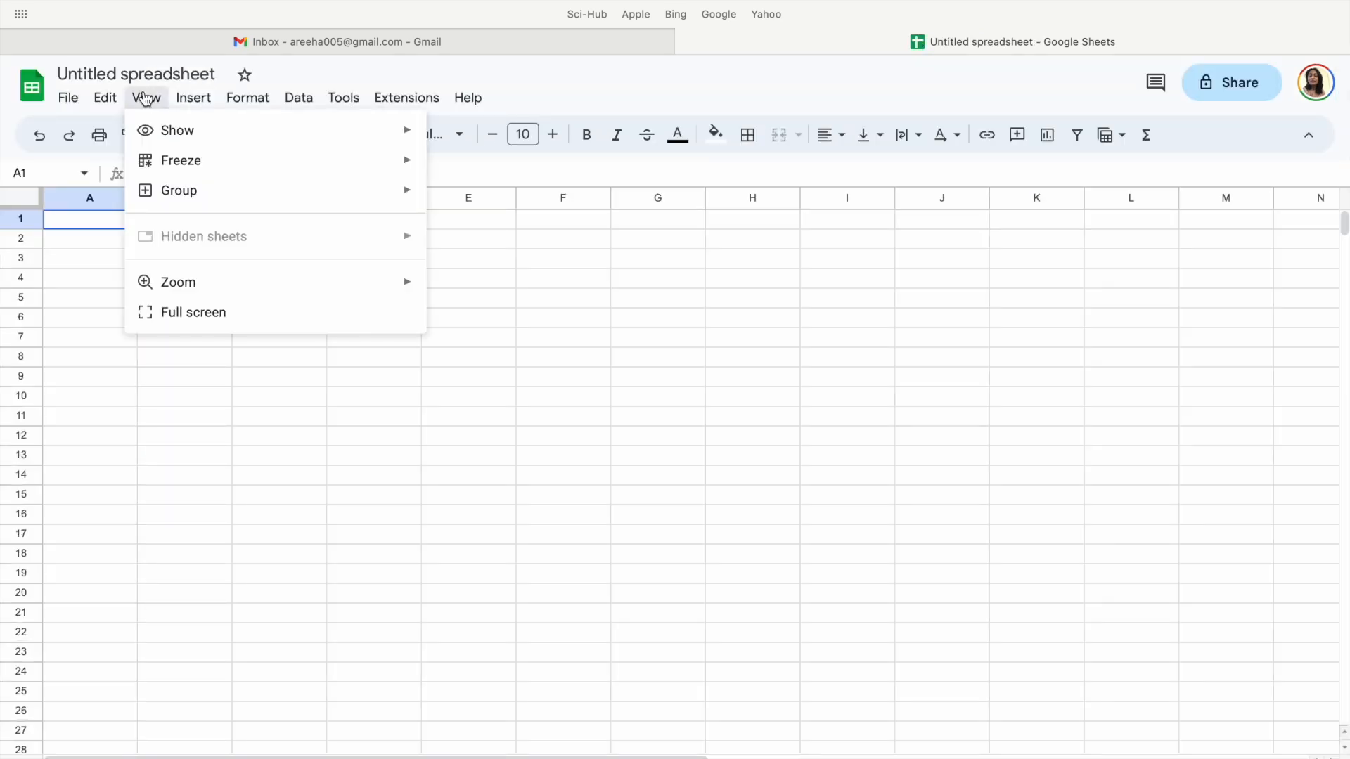
mouse_move(169, 169)
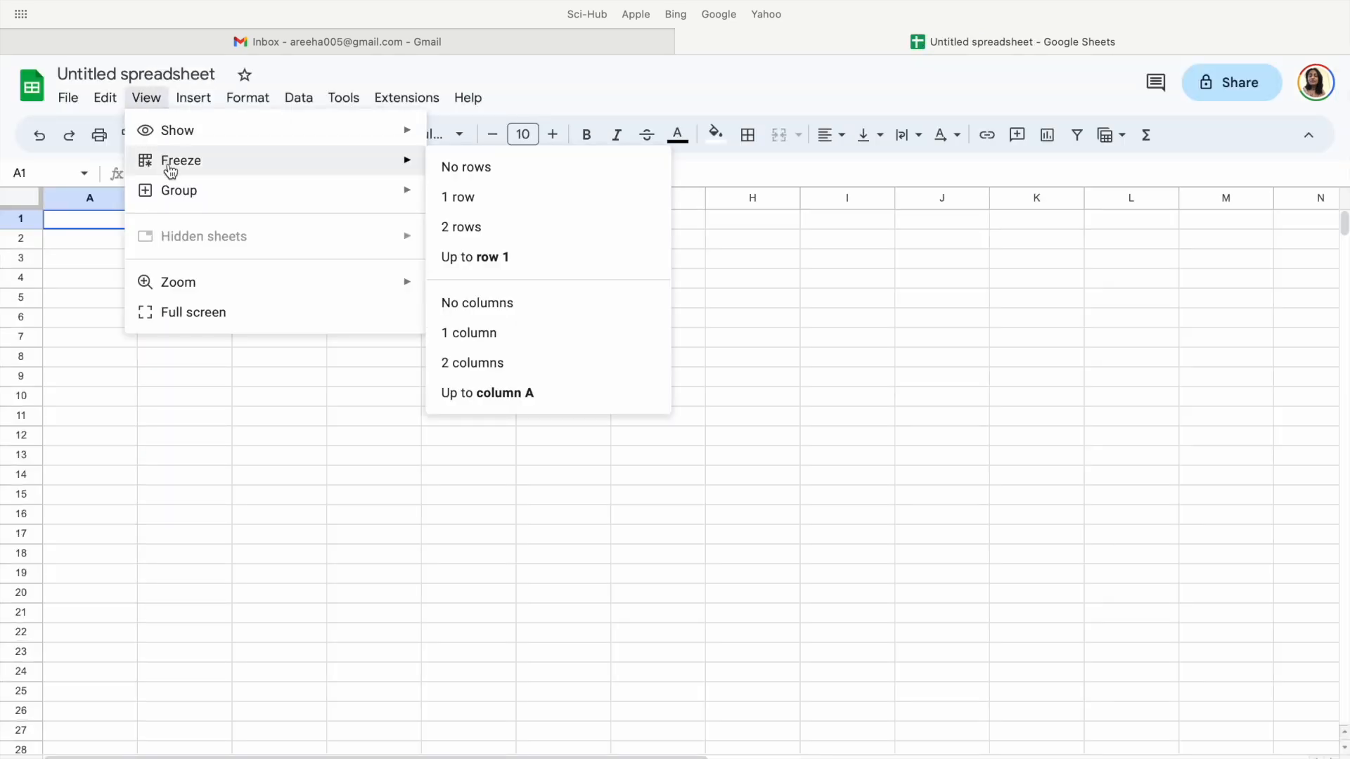
click(497, 203)
Merge cells B4:I4 and enter May 23 as the month header.
drag(146, 285, 865, 283)
click(786, 142)
text(May 23)
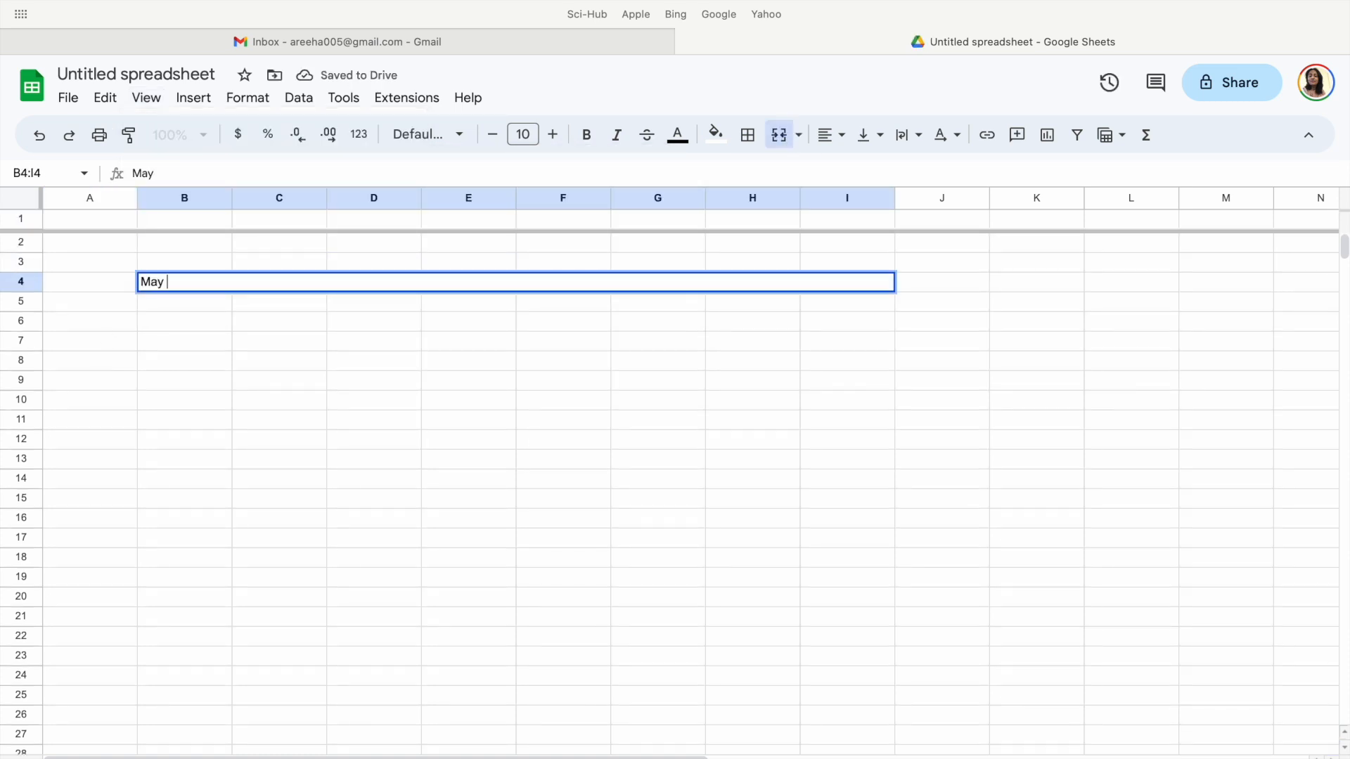
Center and bold the May 23 header and fill it with a light yellow shade.
click(832, 134)
click(862, 172)
key(super+b)
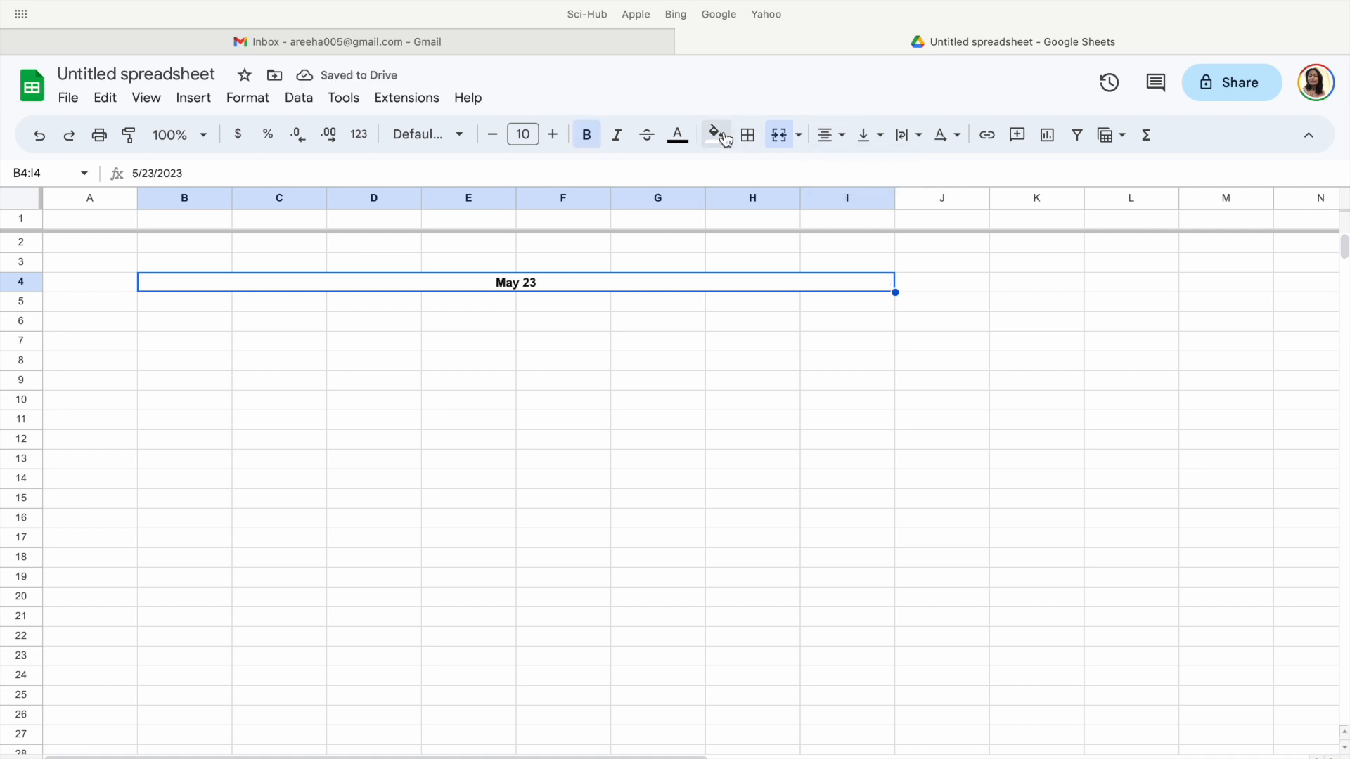
click(715, 134)
click(783, 245)
Enter Week 1 in A6 and the expense heading House rent in B6.
click(91, 323)
text(Week 1)
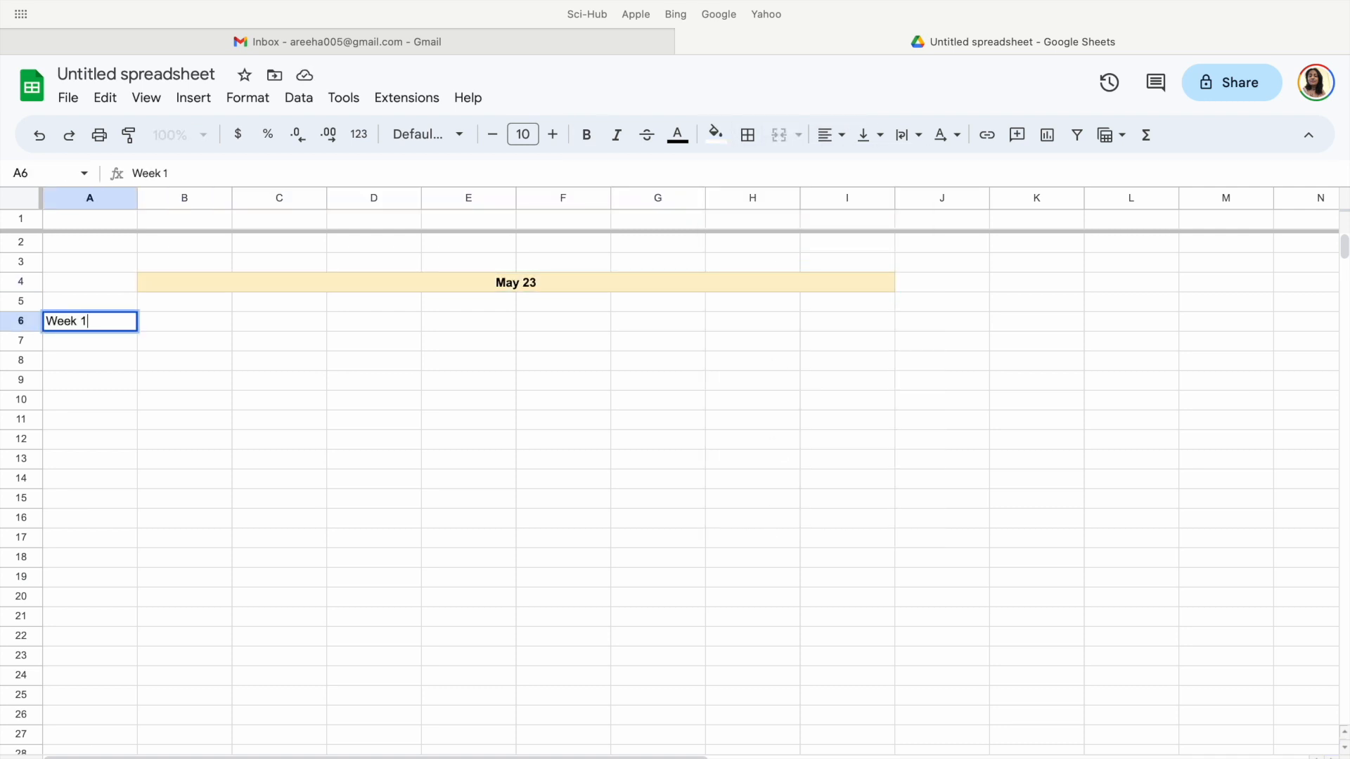
key(Tab)
text(H)
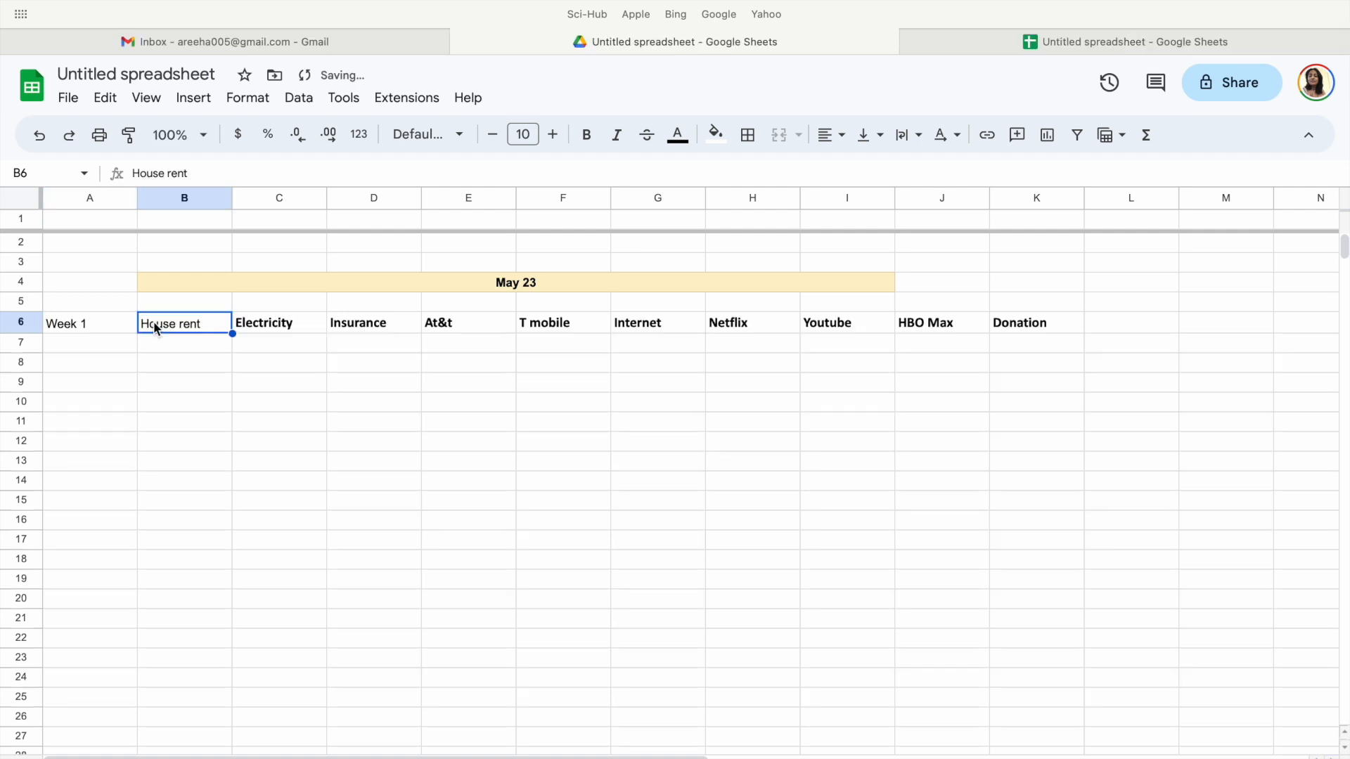
key(Return)
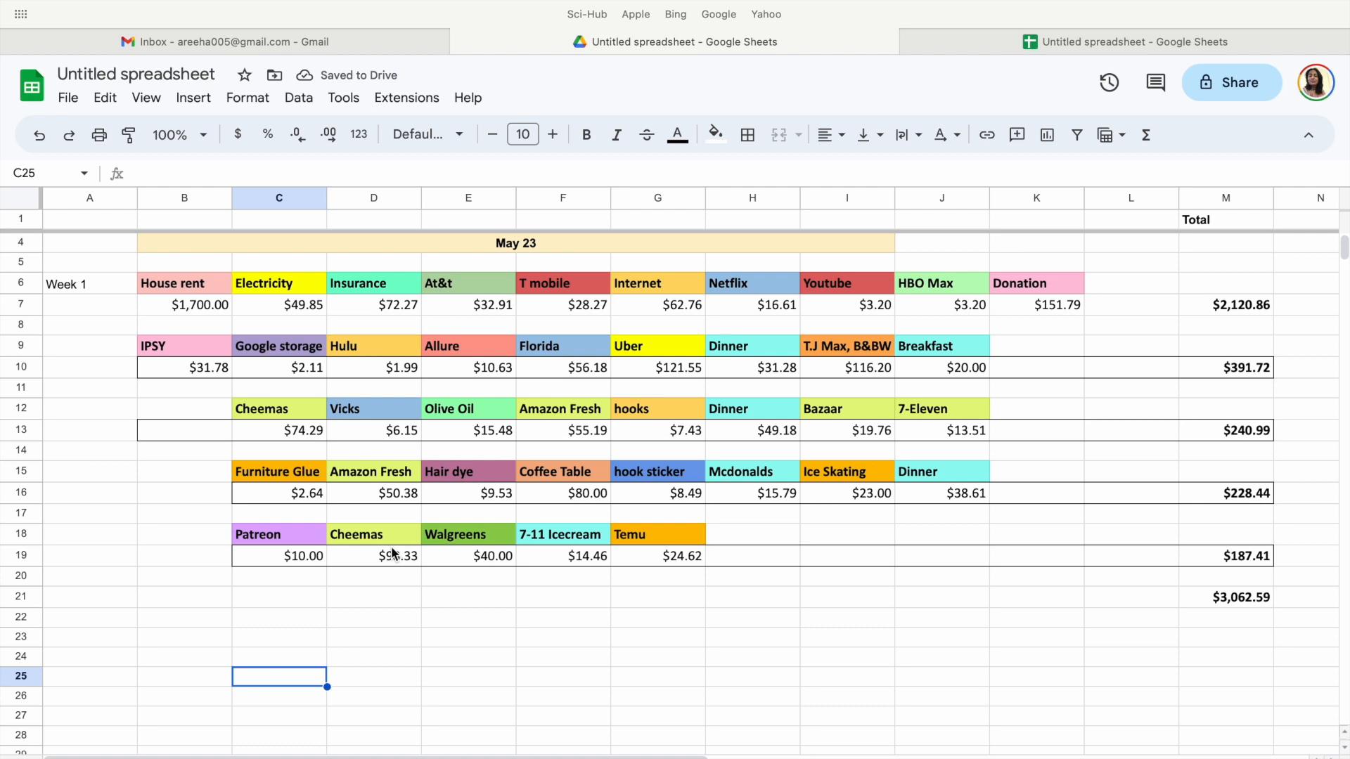
Review the color-coded May 23 tracker and the Feb-23 and Jan-23 trackers in the other spreadsheet.
scroll(392, 554, up, 1)
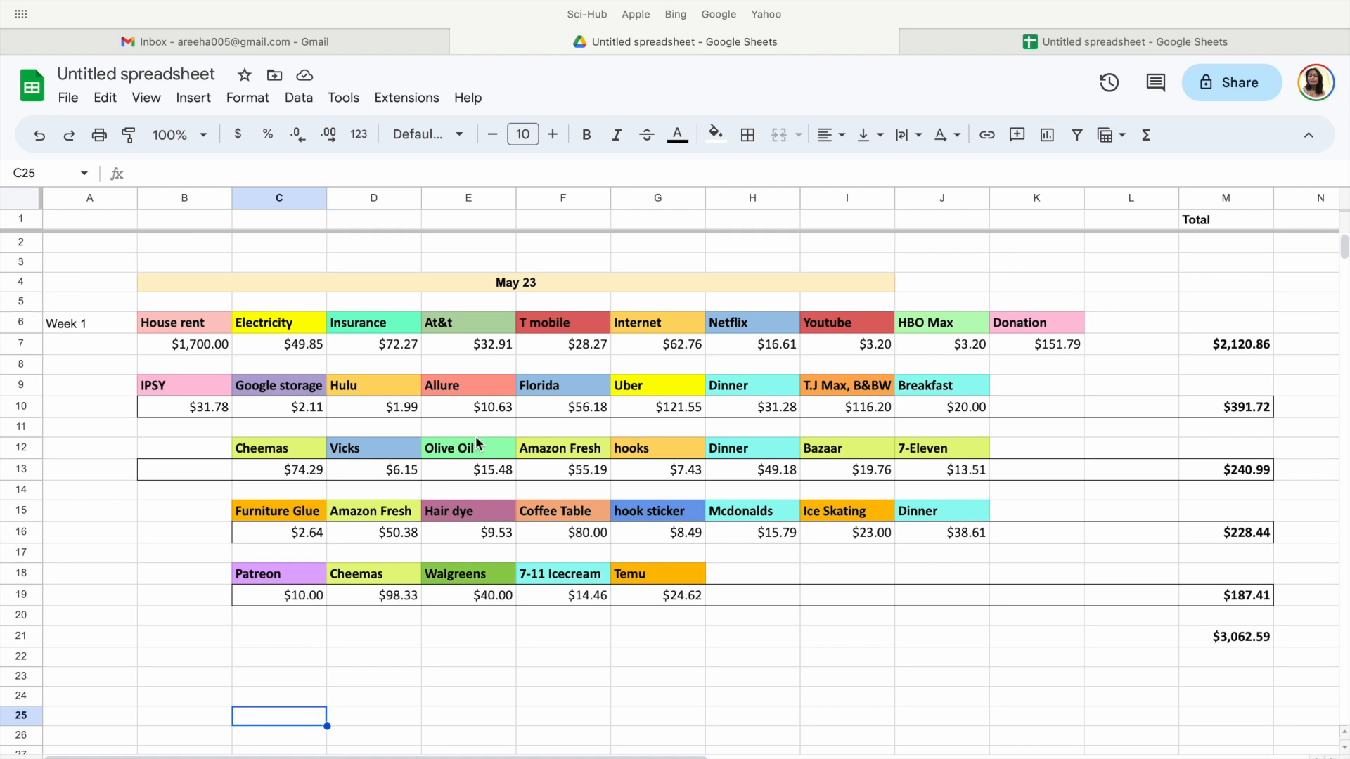
scroll(1308, 498, up, 2)
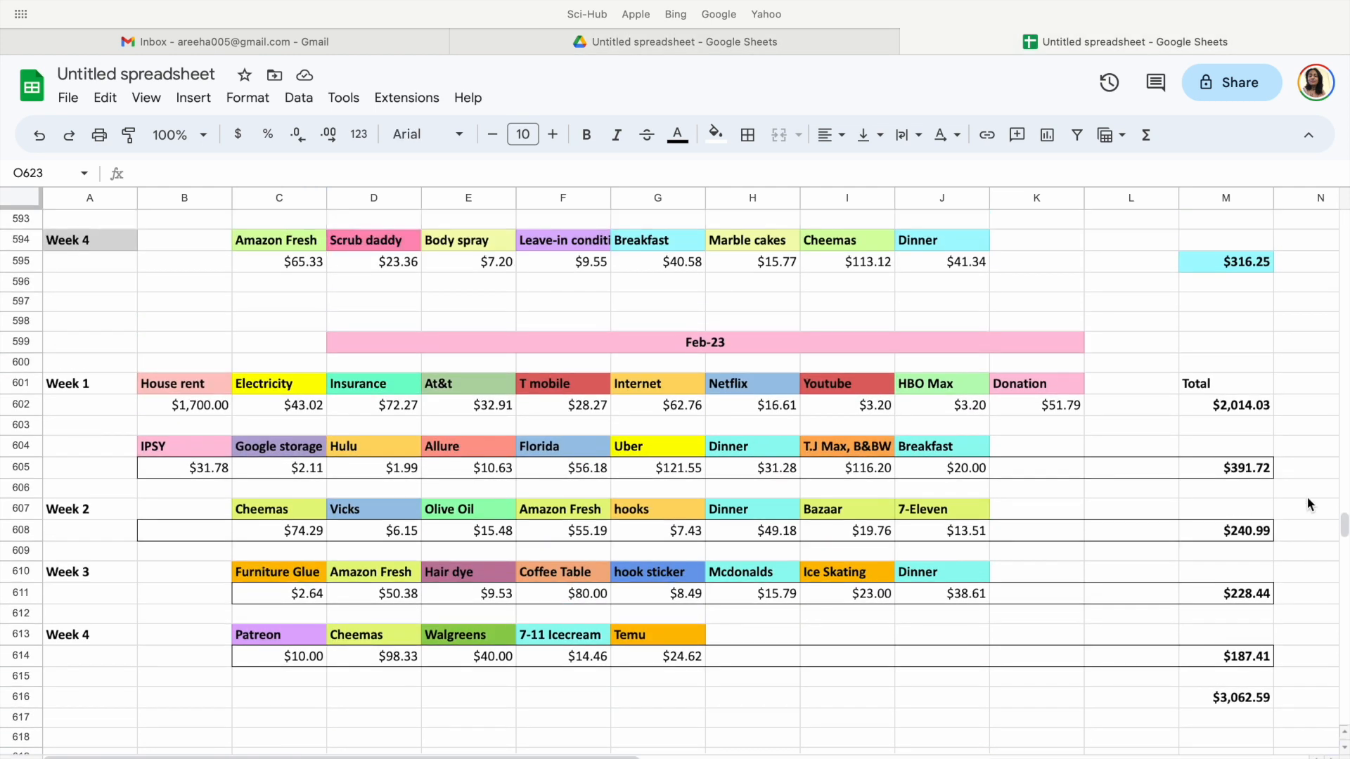
scroll(1308, 501, up, 8)
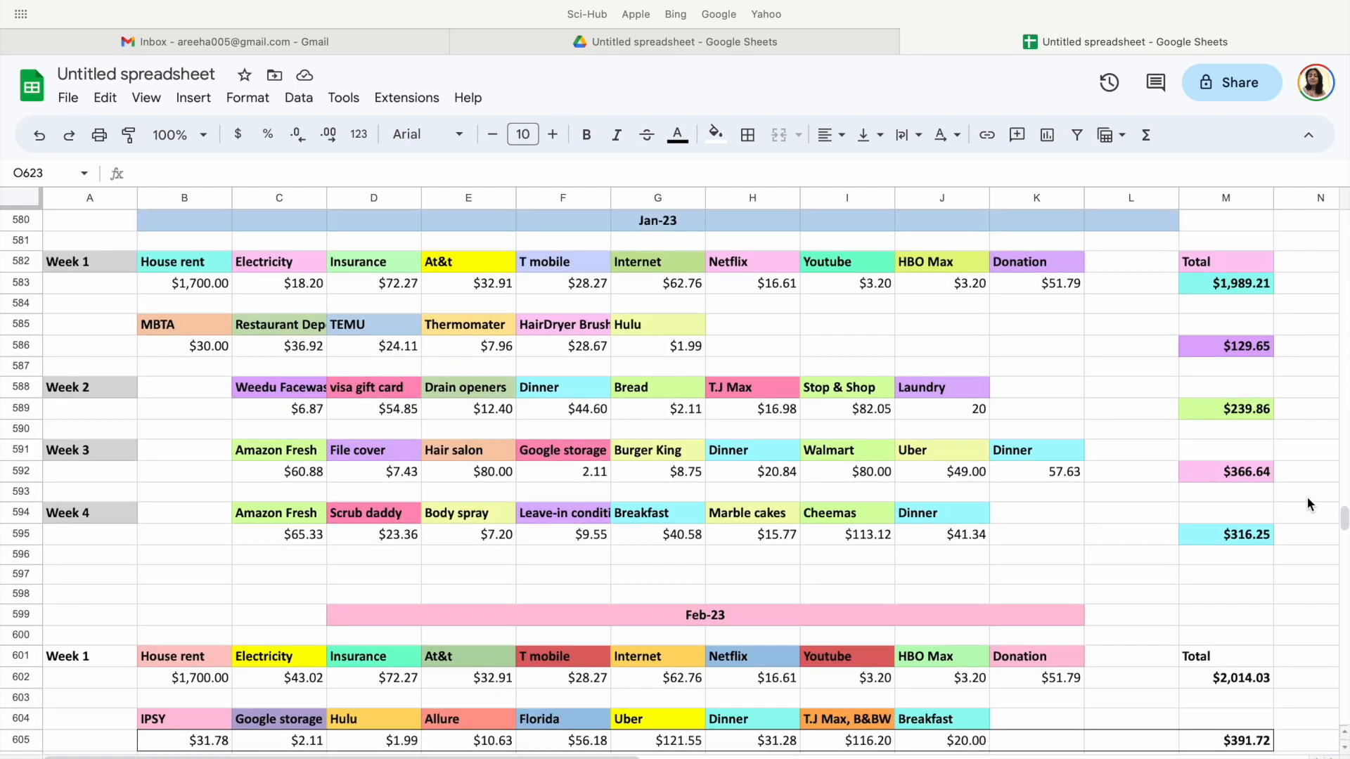
Review the earlier monthly trackers above Feb-23, from Jan-23 back through the 2022 months, checking their weekly expense headings and totals.
scroll(1307, 498, up, 20)
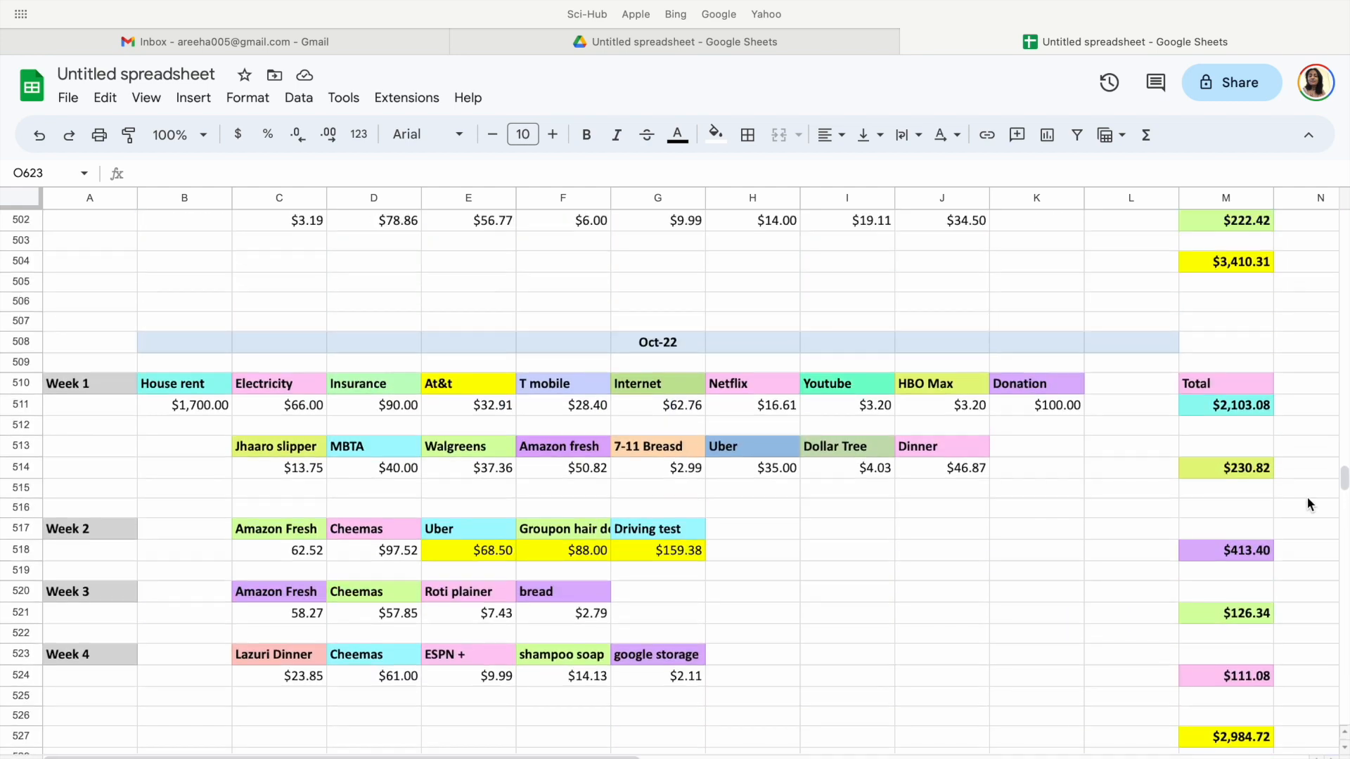
scroll(1307, 504, up, 14)
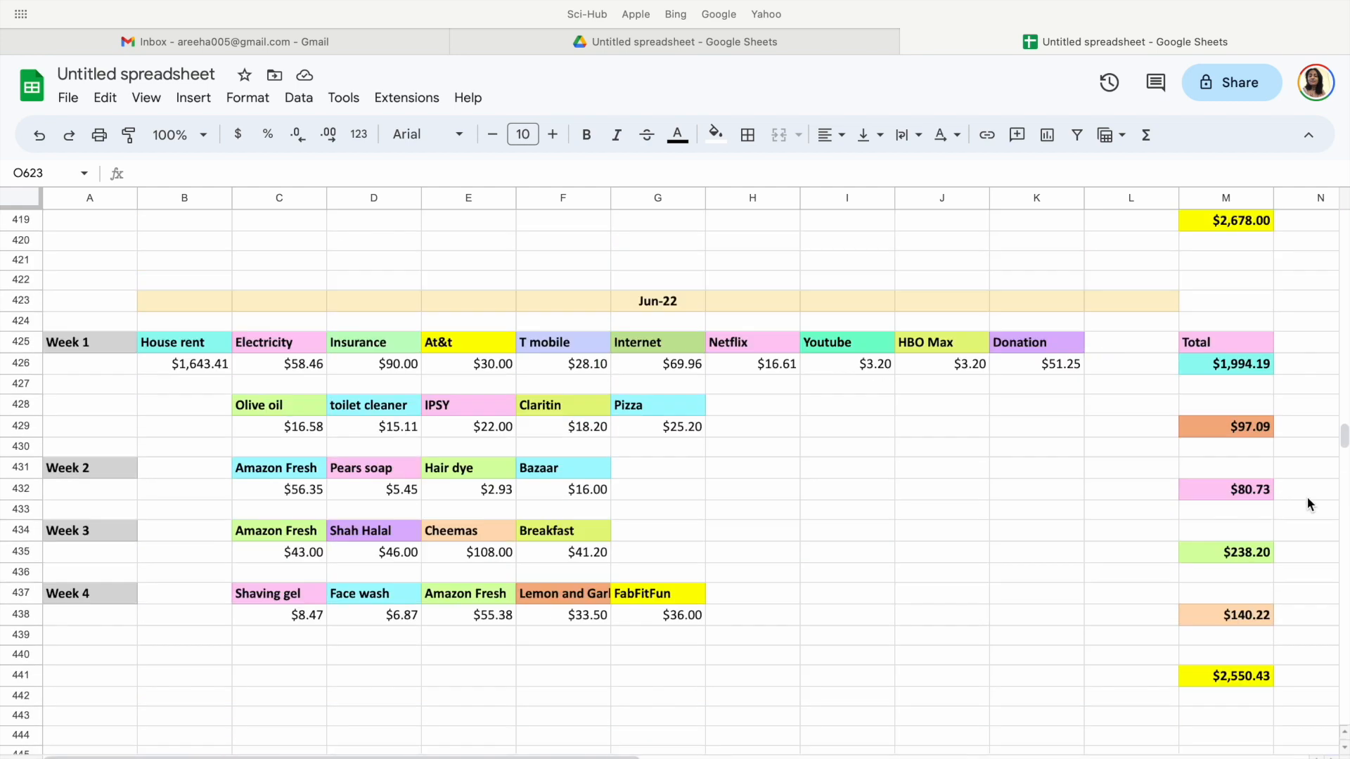
scroll(1307, 503, up, 2)
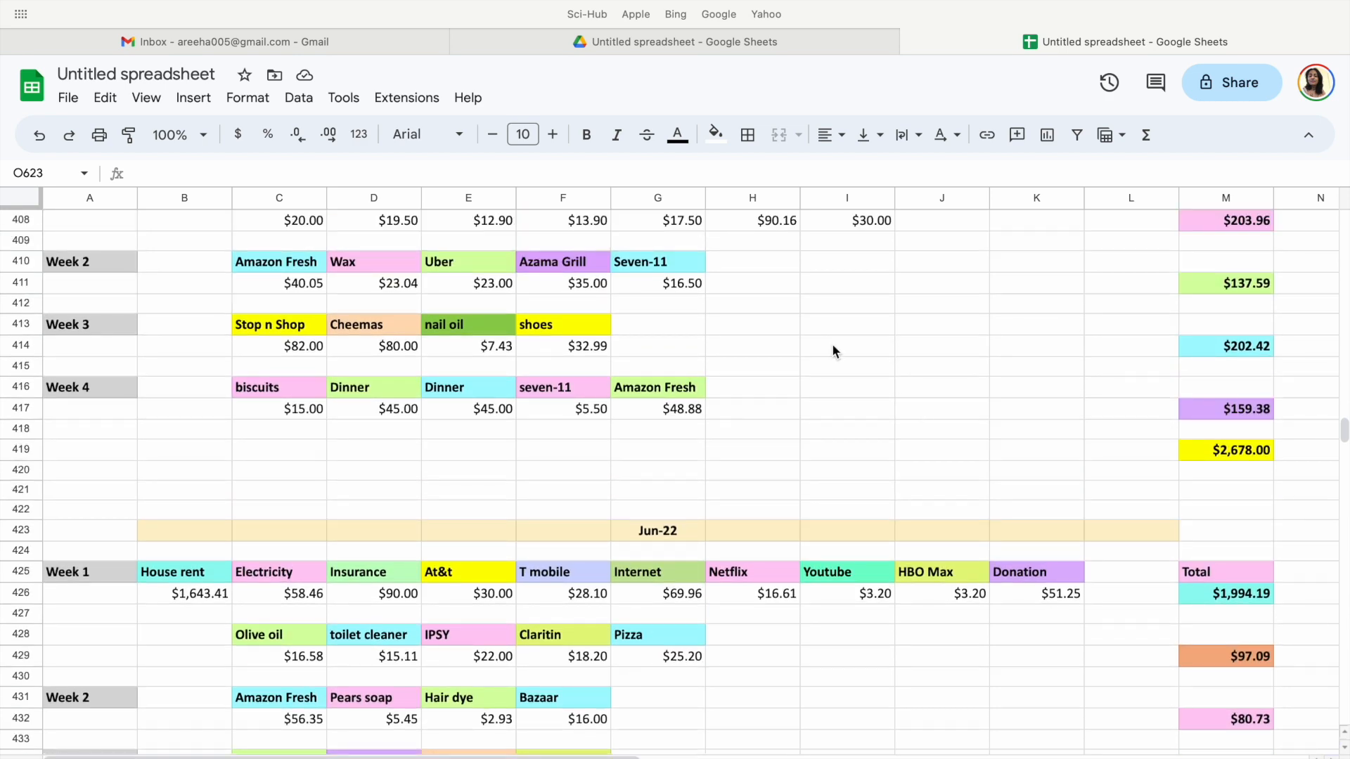
scroll(832, 347, up, 4)
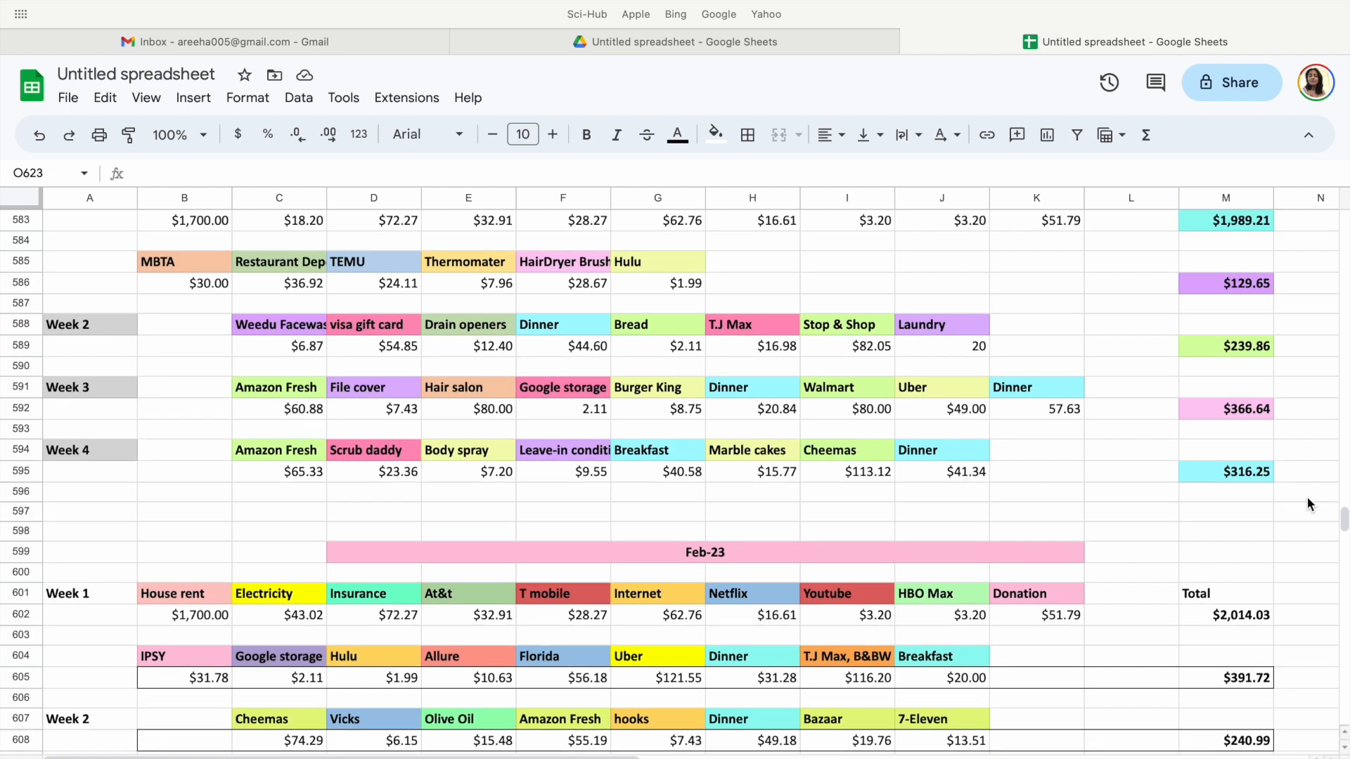
scroll(1307, 498, up, 1)
scroll(1309, 504, up, 10)
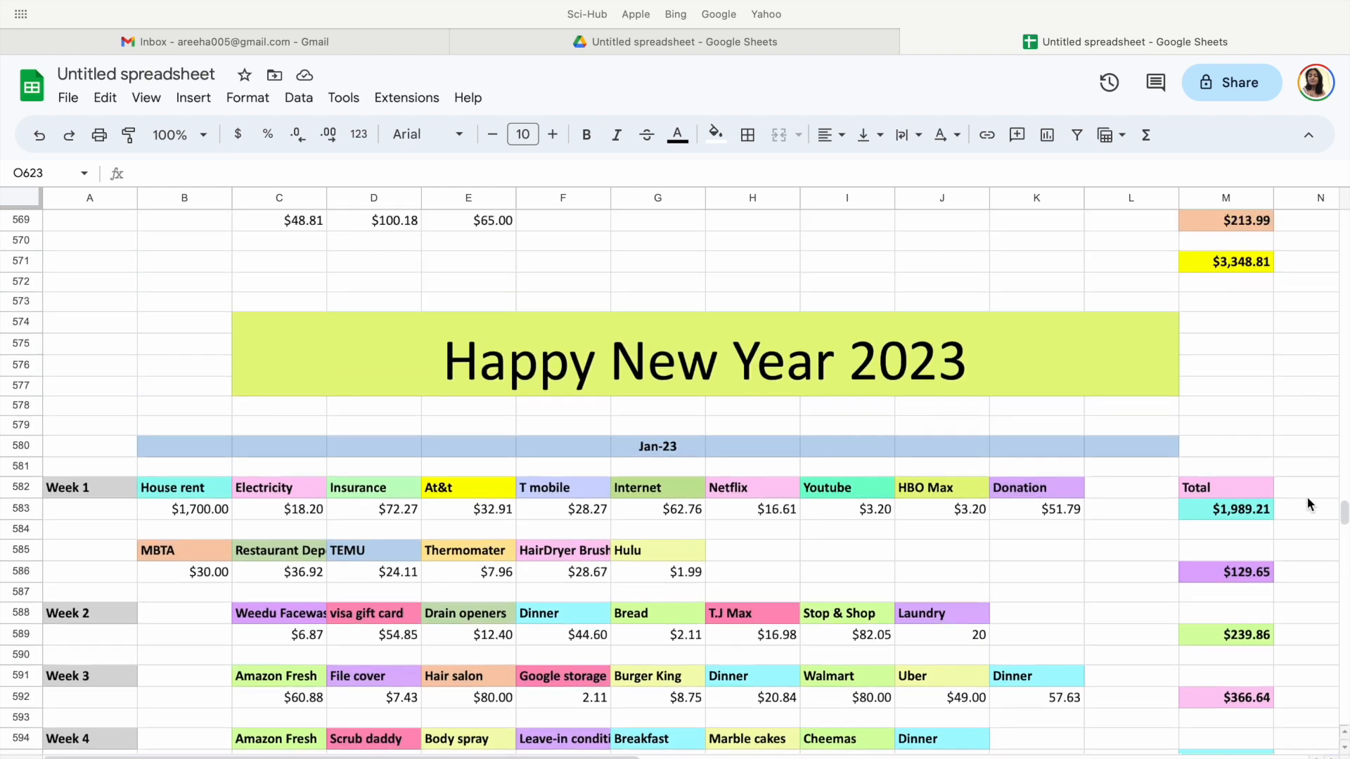
scroll(1310, 503, up, 10)
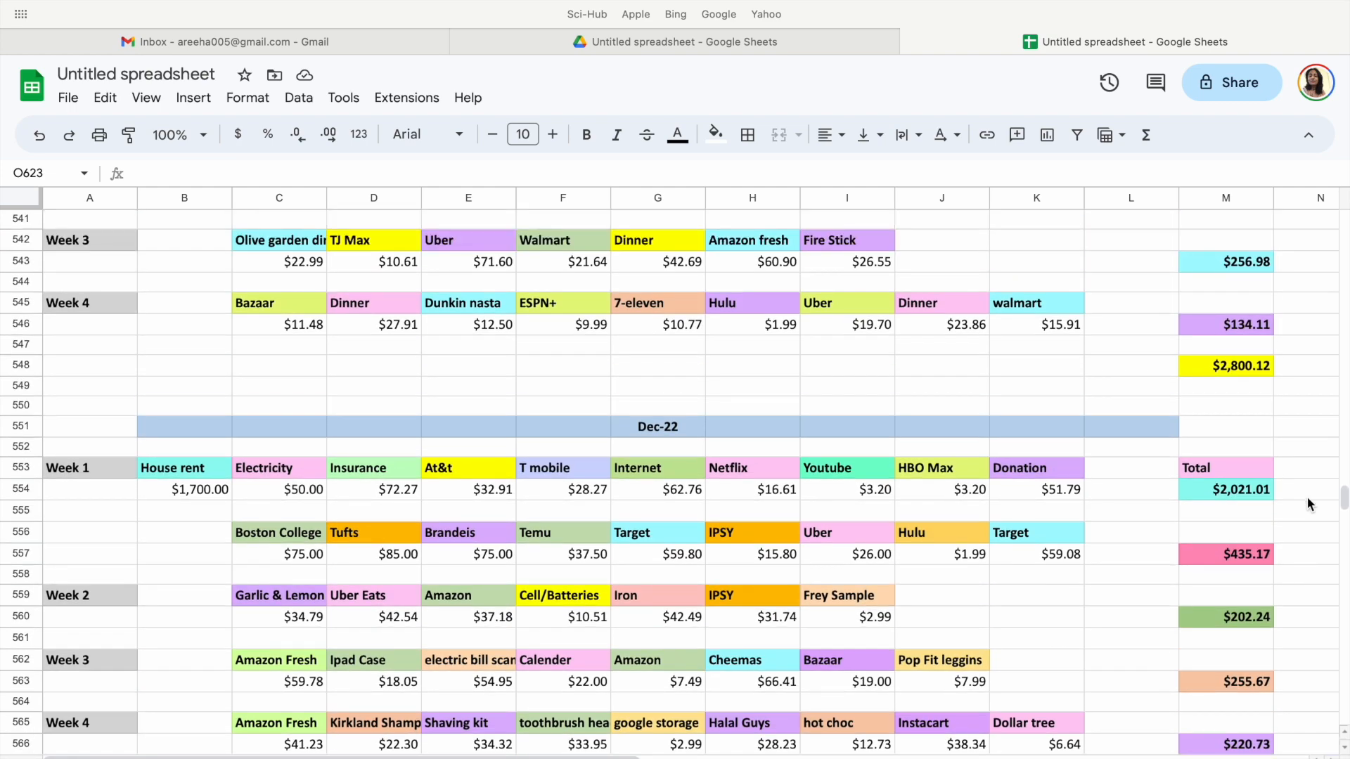
scroll(1309, 504, up, 20)
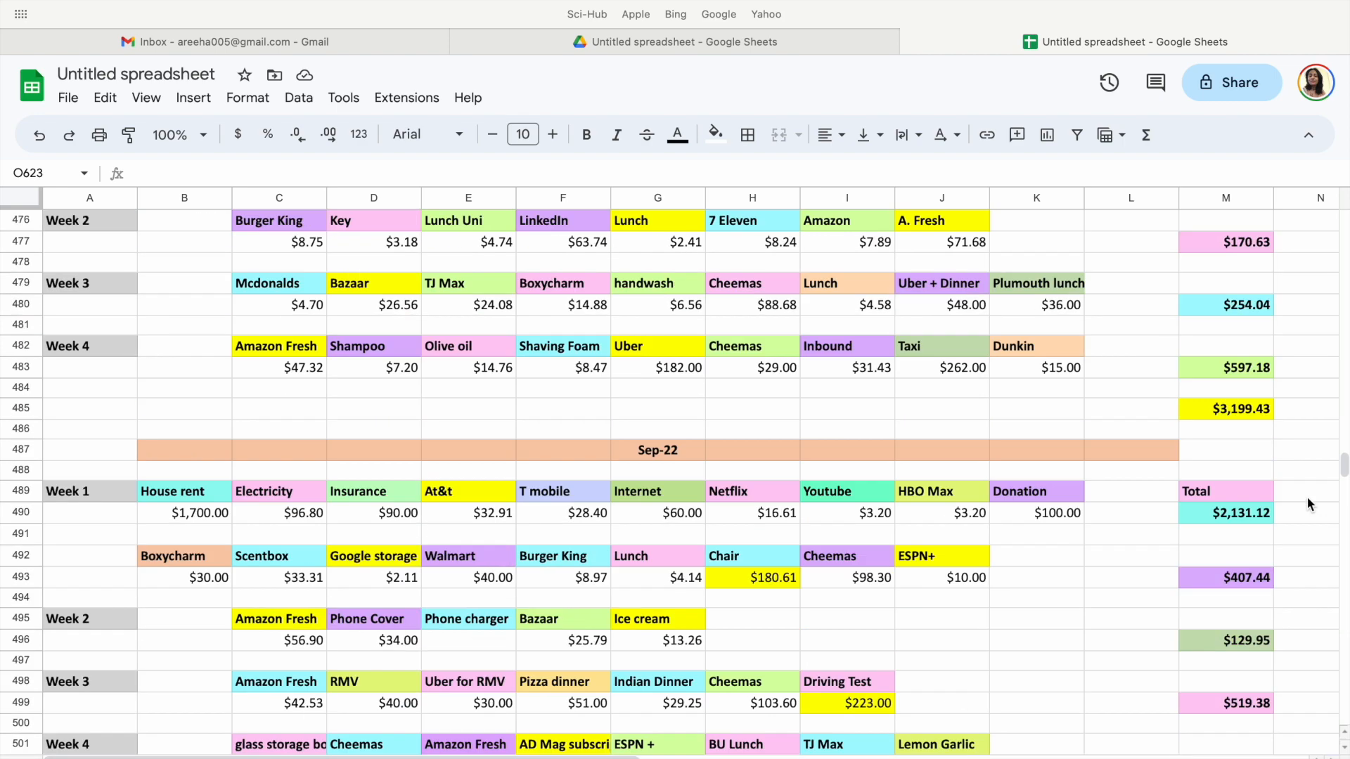